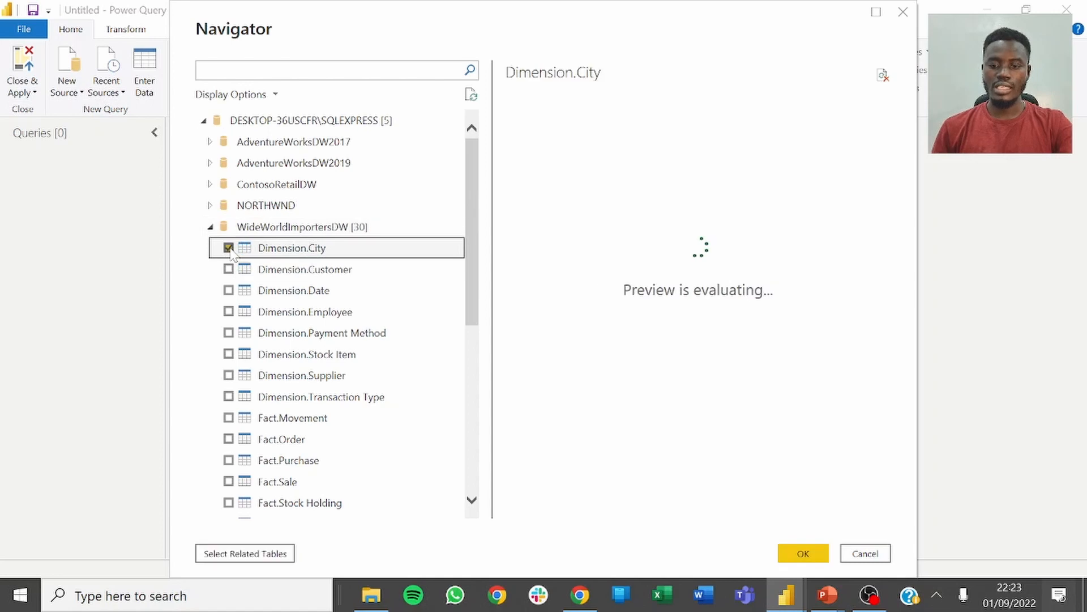
Add Fact.Order and Fact.Sale to the table selection and load the selected tables in Import mode.
left_click(228, 440)
left_click(231, 486)
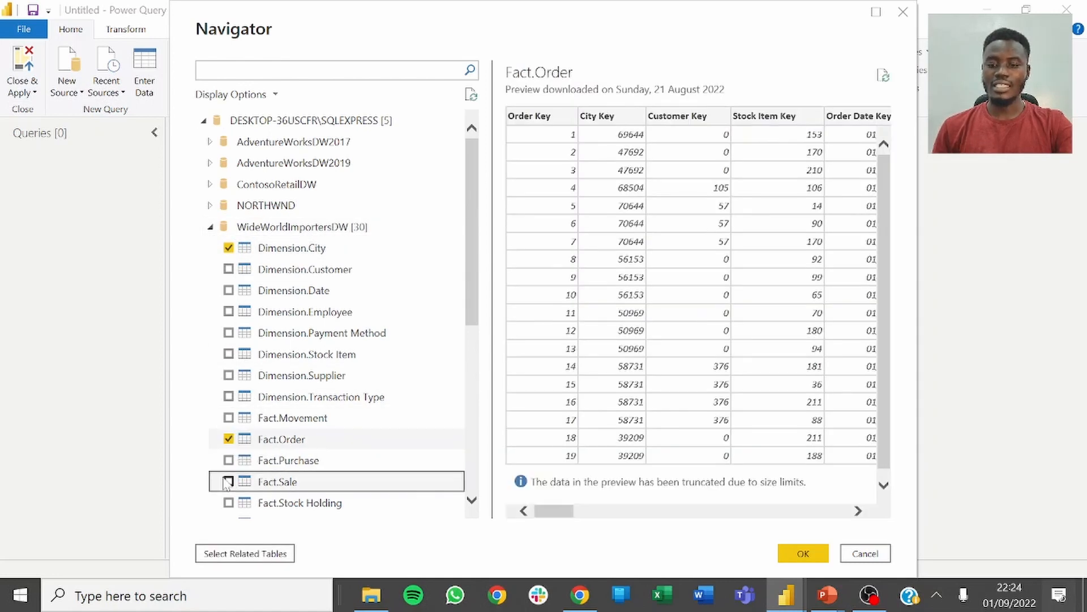
left_click(228, 482)
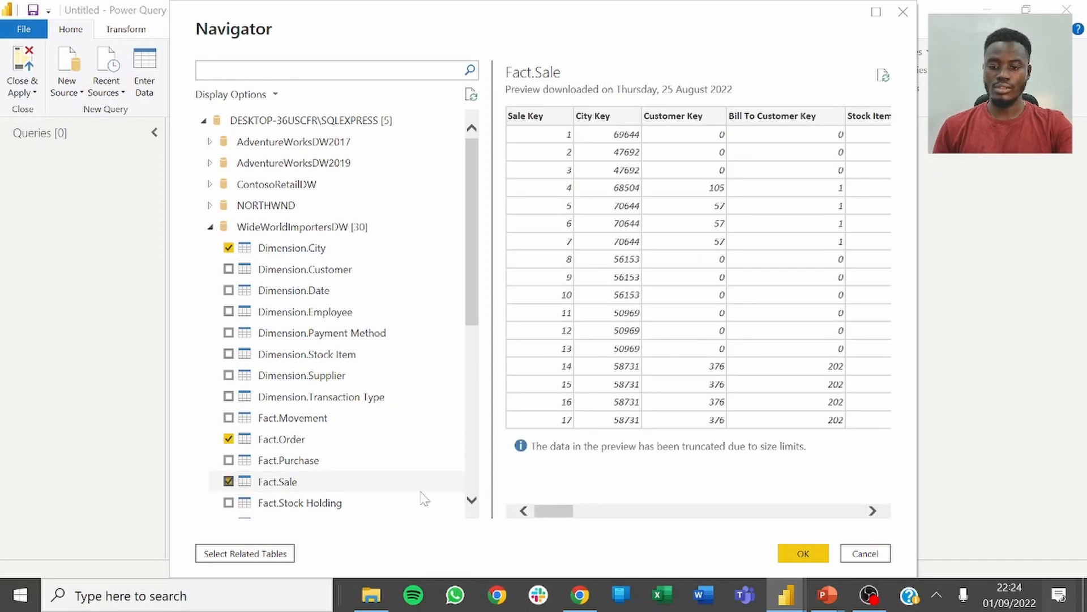
left_click(816, 553)
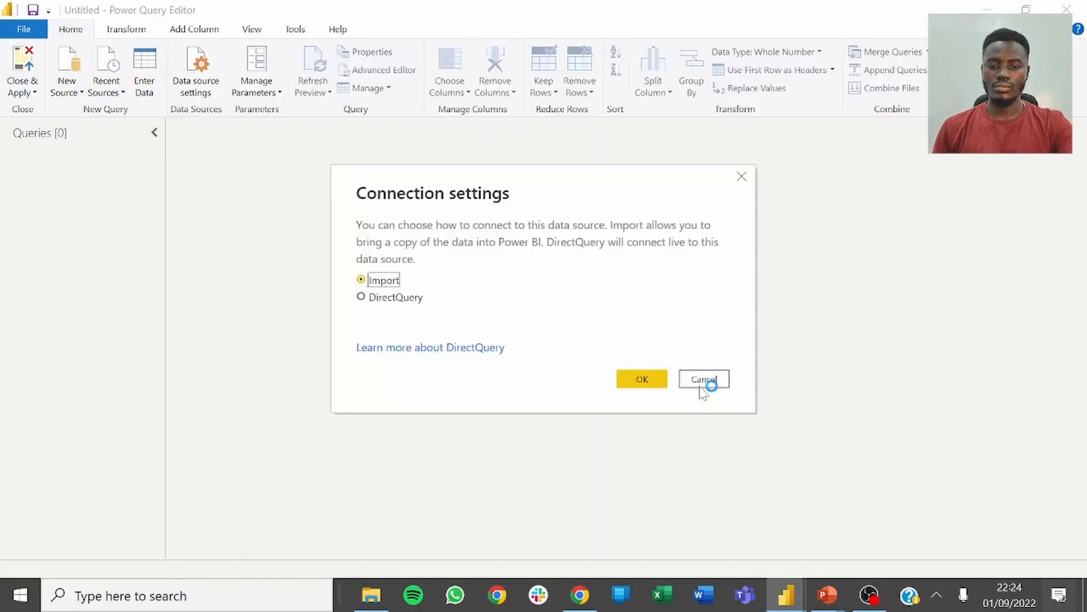
left_click(659, 384)
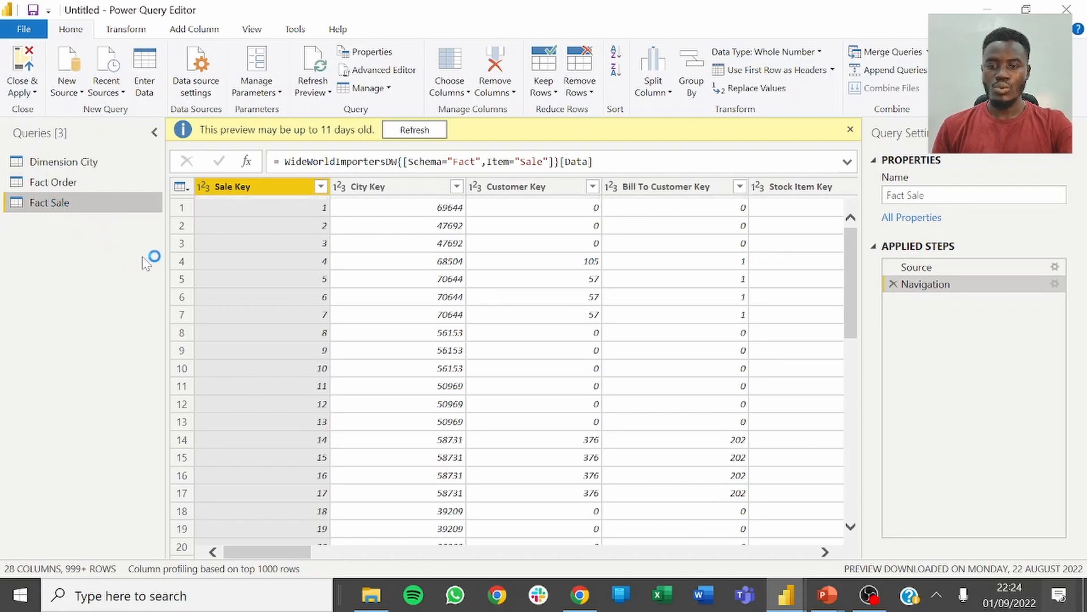
Examine the Order Date Key column in Fact Order and the Delivery Date Key column in Fact Sale.
left_click(57, 183)
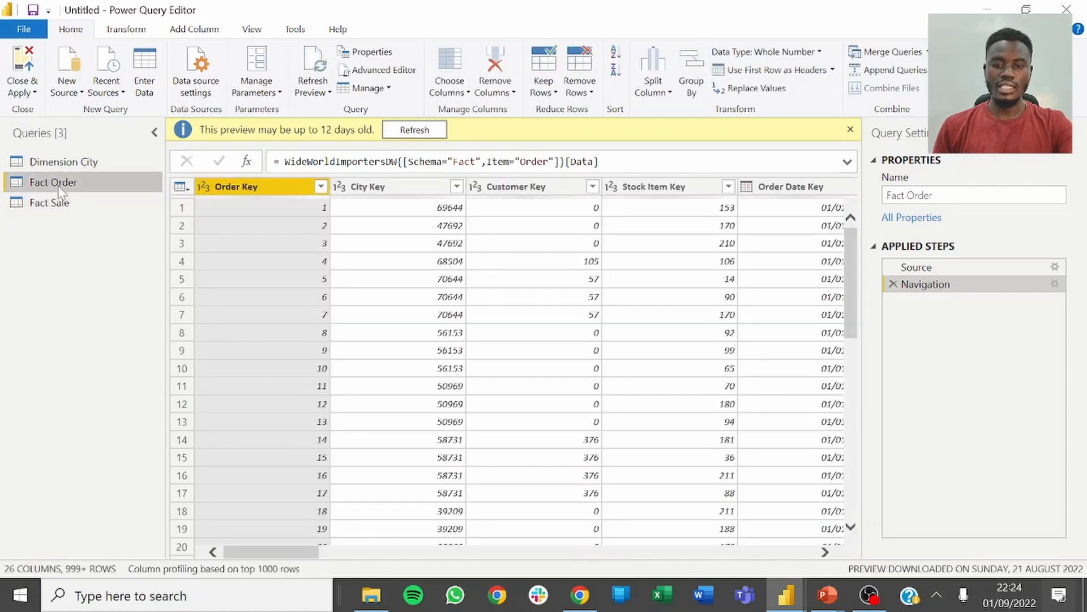
left_click(761, 206)
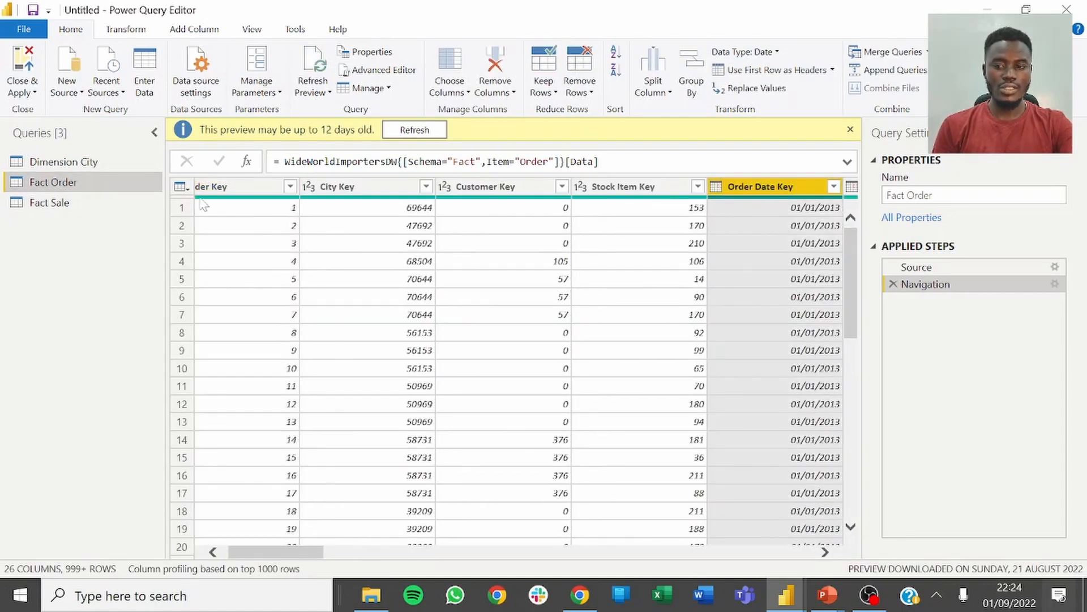
left_click(92, 204)
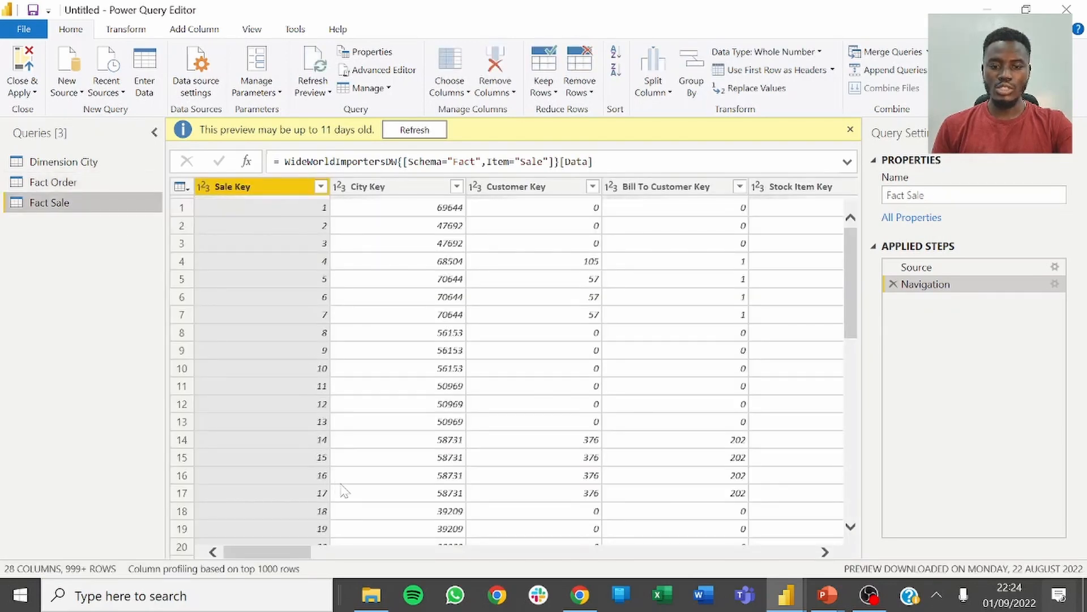
left_click_drag(264, 555, 341, 554)
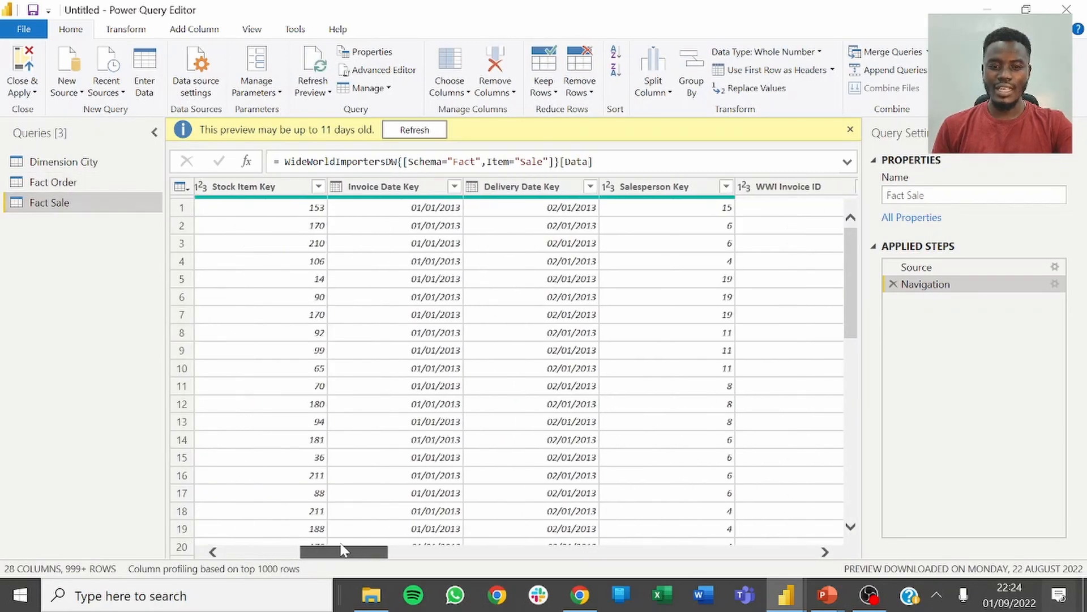
left_click(501, 193)
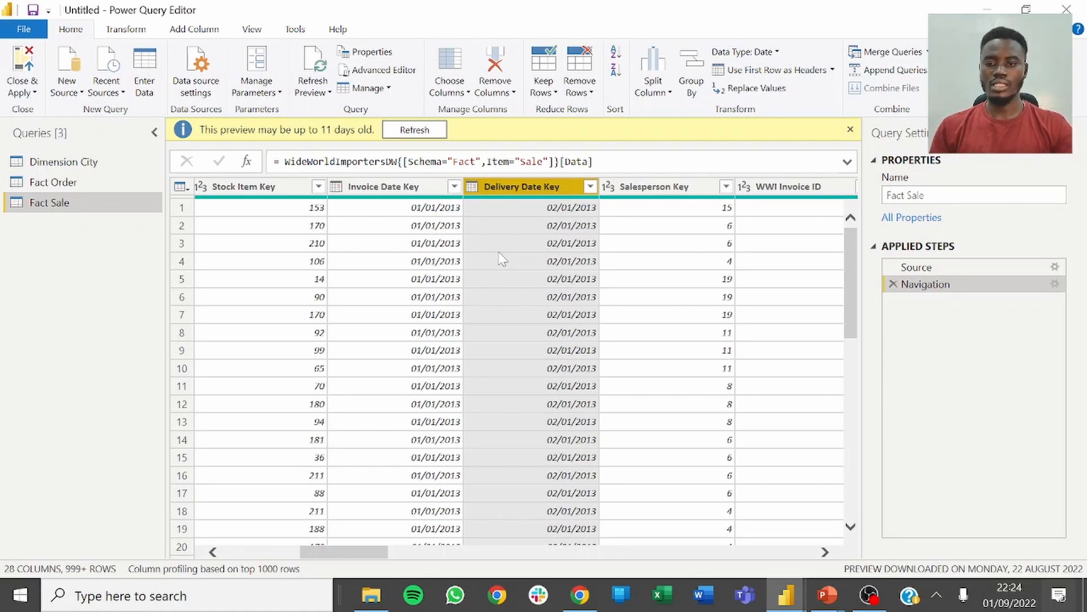
left_click_drag(385, 554, 302, 554)
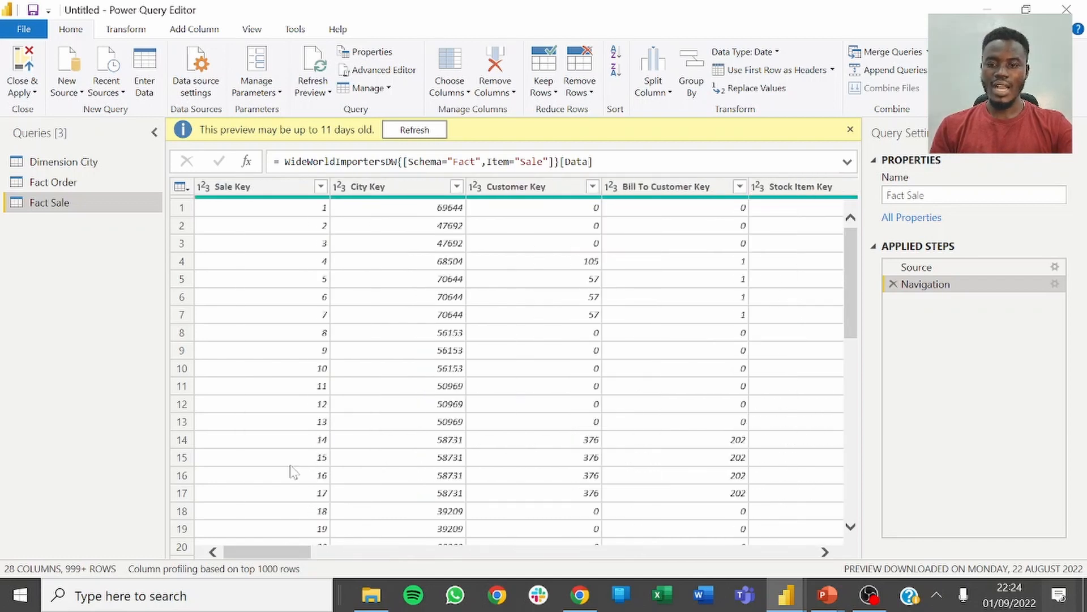
Keep only the Sale Key and Delivery Date Key columns in the Fact Sale query.
left_click(451, 90)
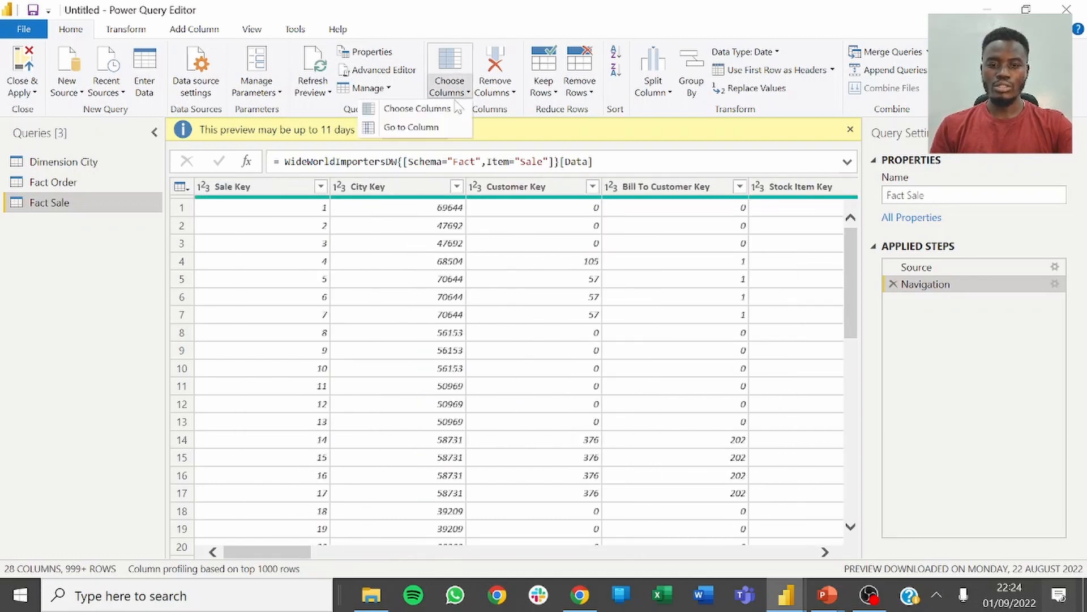
left_click(434, 126)
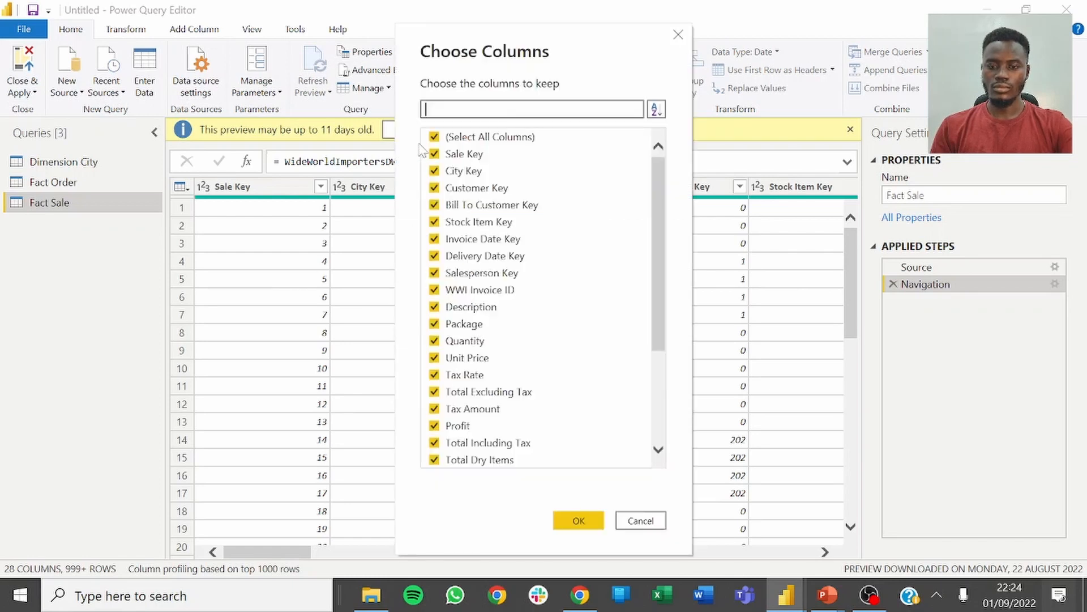
left_click(435, 137)
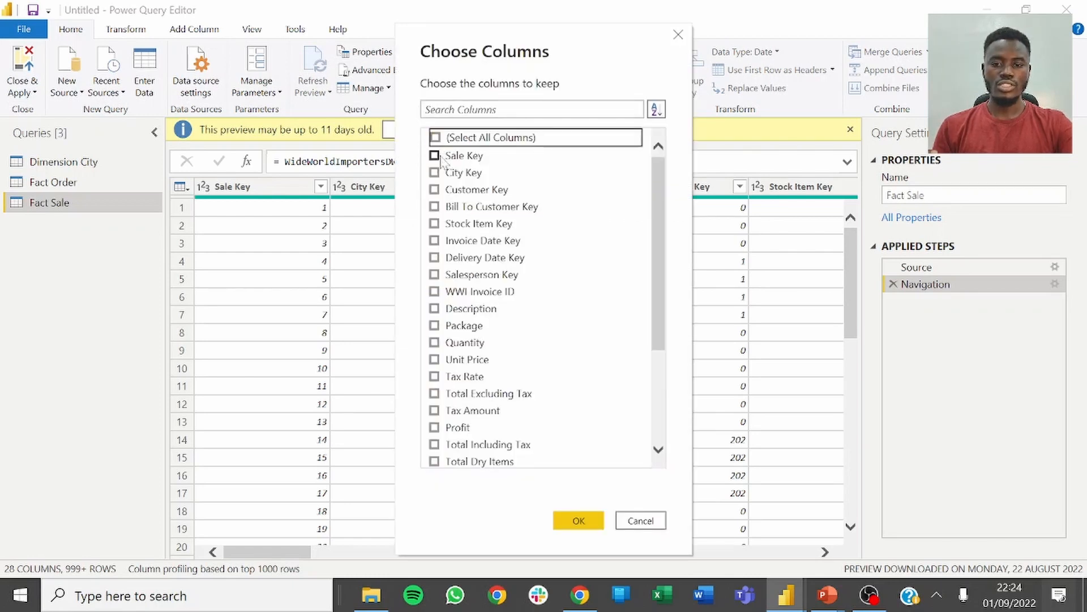
left_click(435, 155)
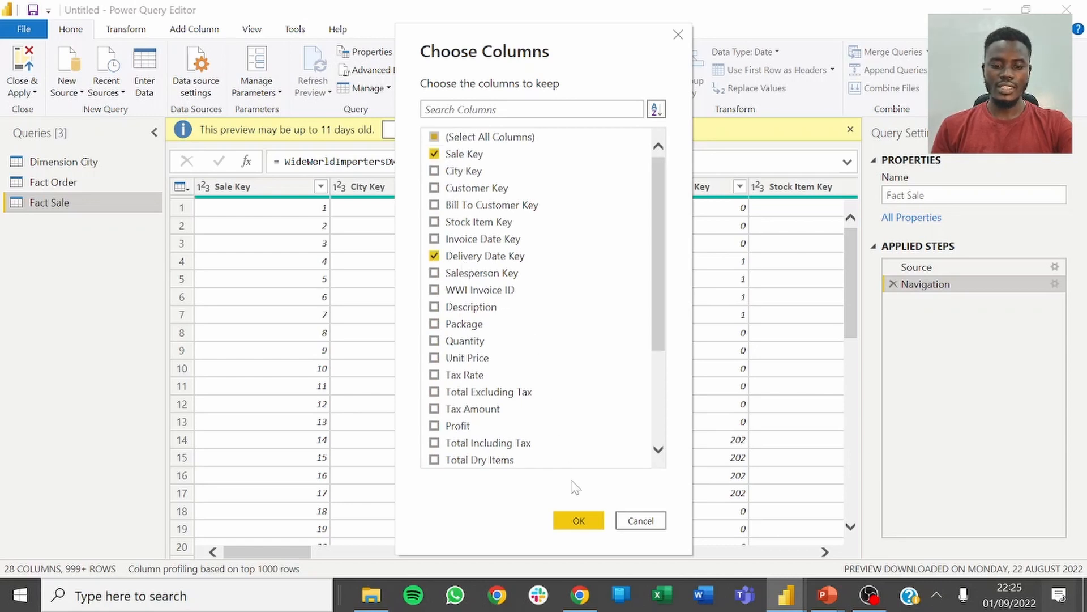
left_click(578, 521)
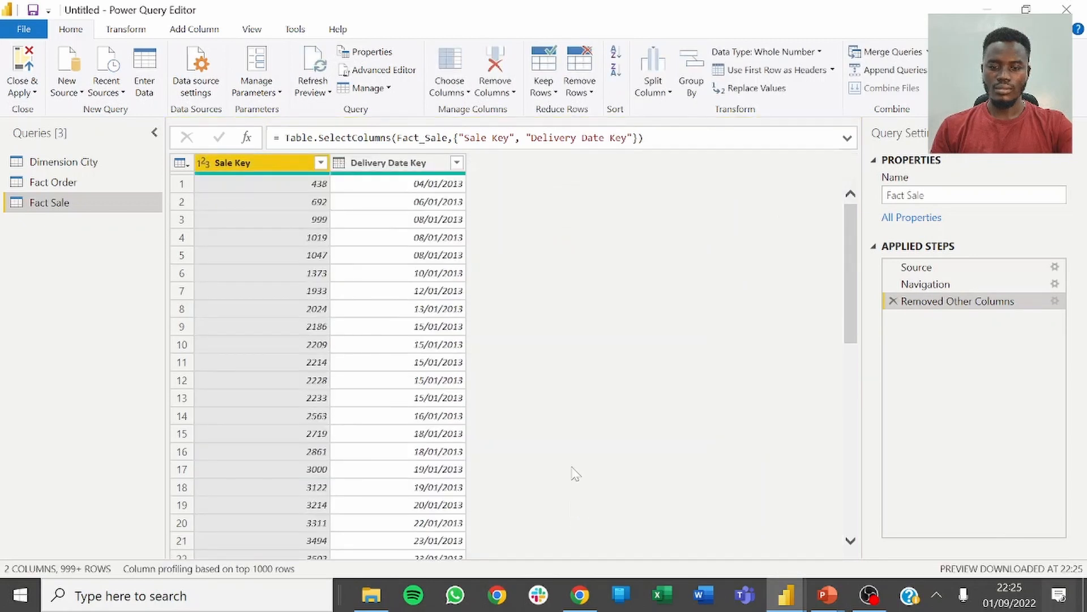
Filter out the empty values in the Delivery Date Key column with Remove Empty.
left_click(418, 169)
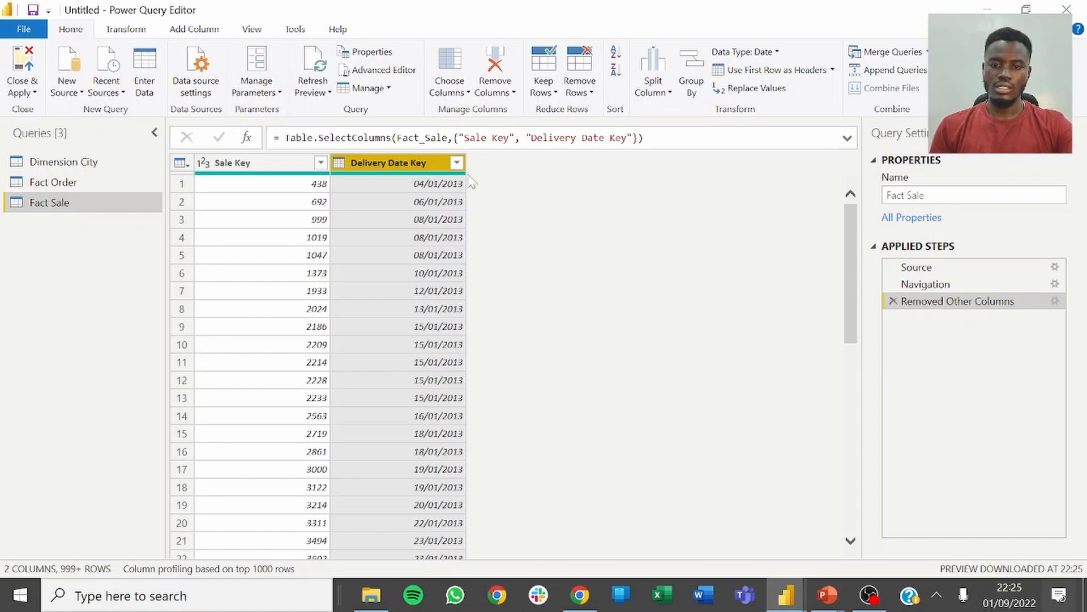
left_click(456, 164)
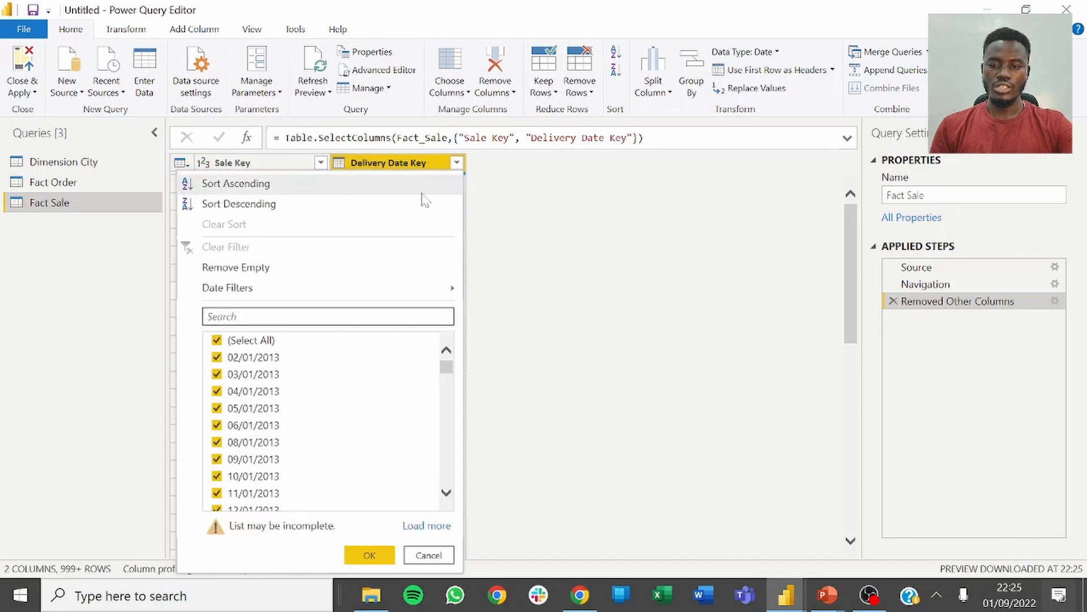
mouse_move(397, 287)
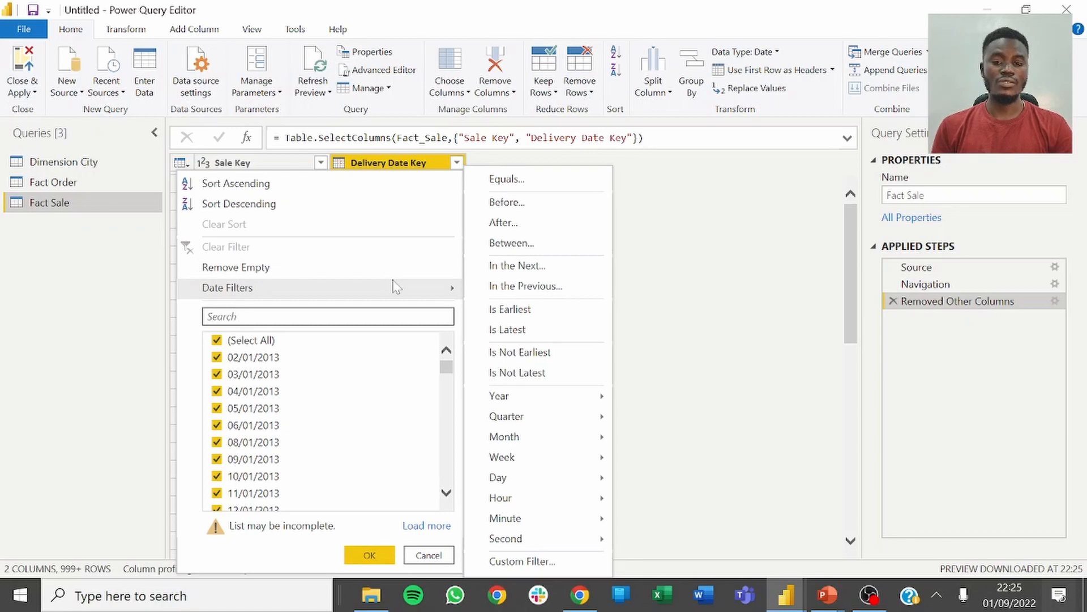
left_click(265, 270)
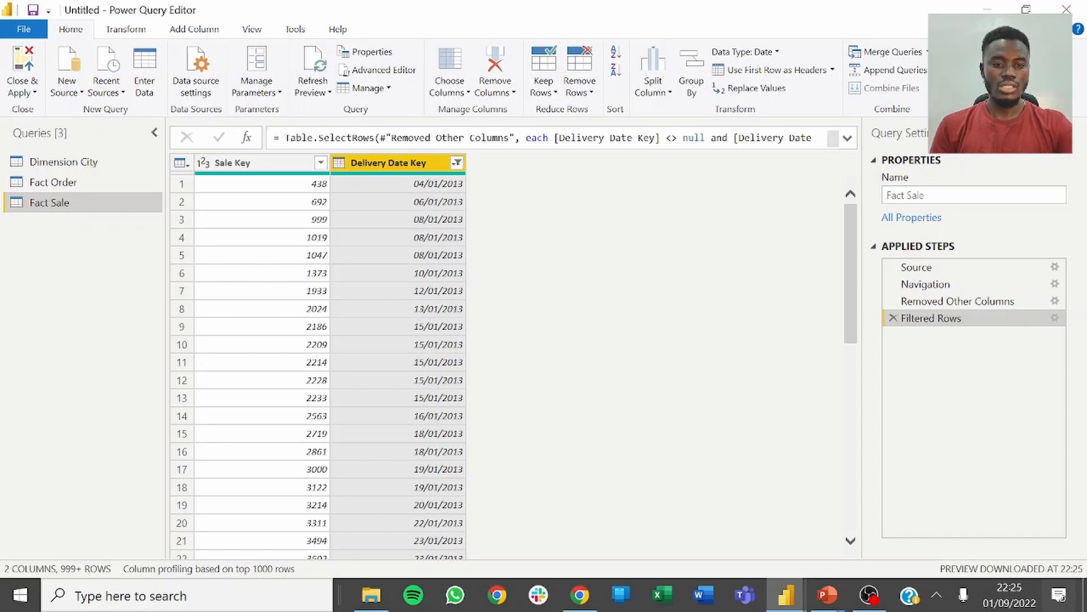
Expand the filter formula and change its first Delivery Date Key condition to = null.
left_click(846, 139)
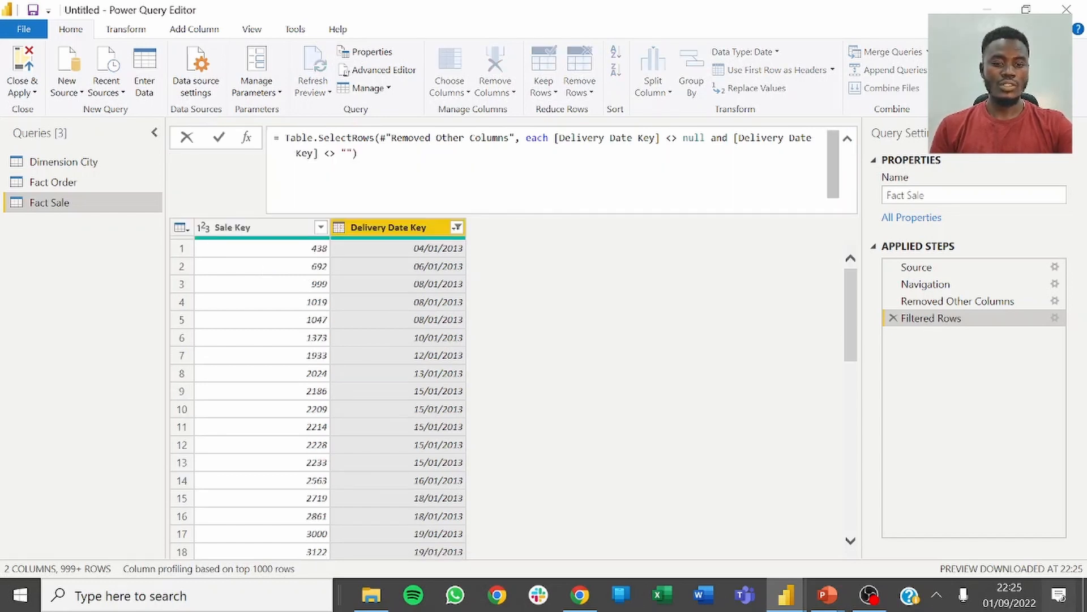
key("BackSpace")
key("BackSpace")
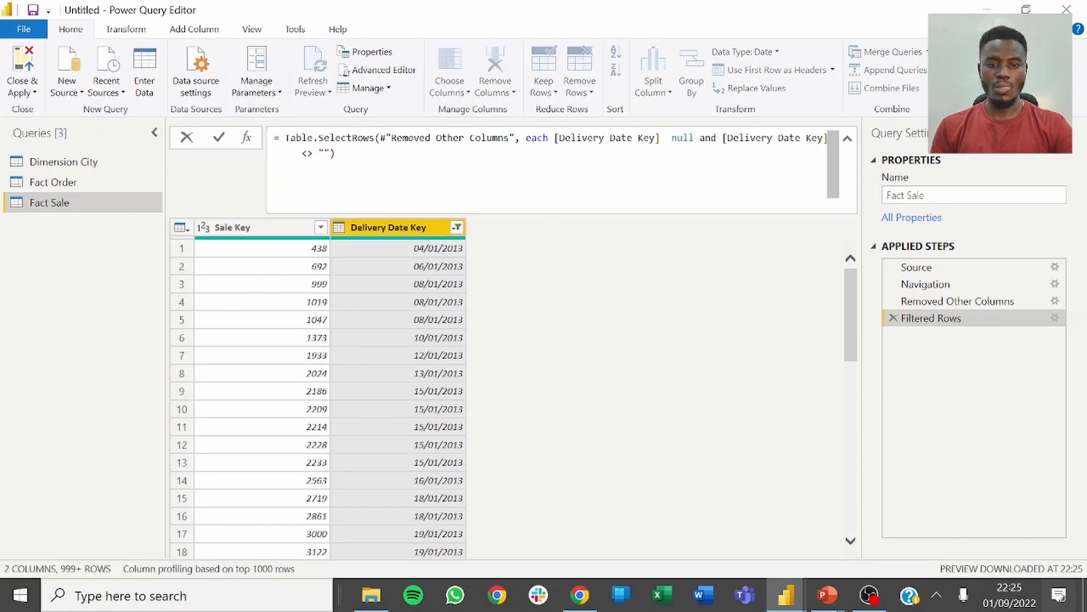
type("=")
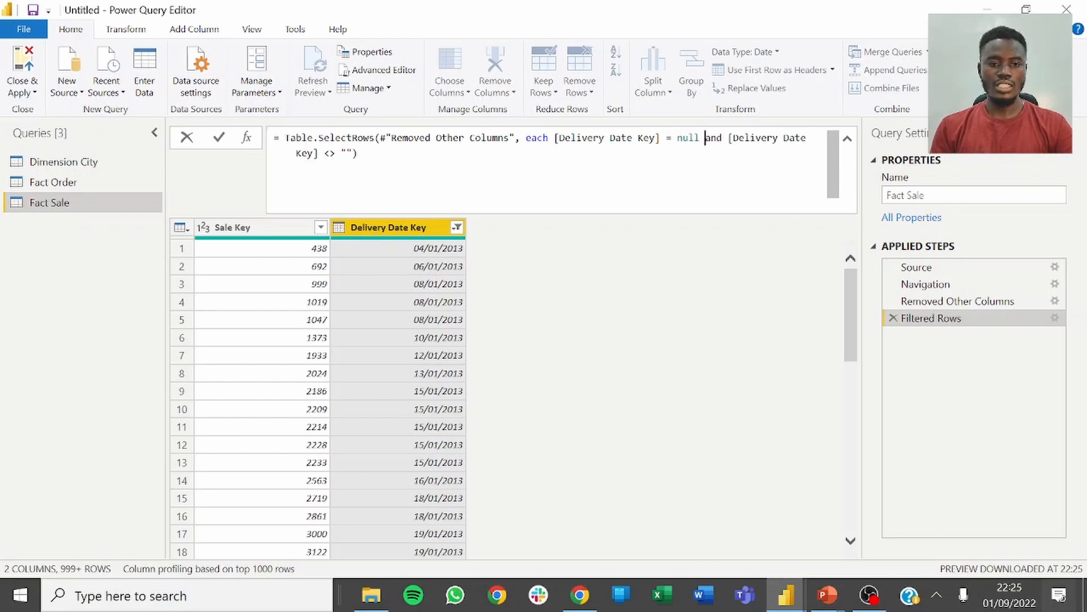
Join the filter's two conditions with or, change the second one to = "", and apply the formula.
left_click(358, 153)
key("Left")
key("Left")
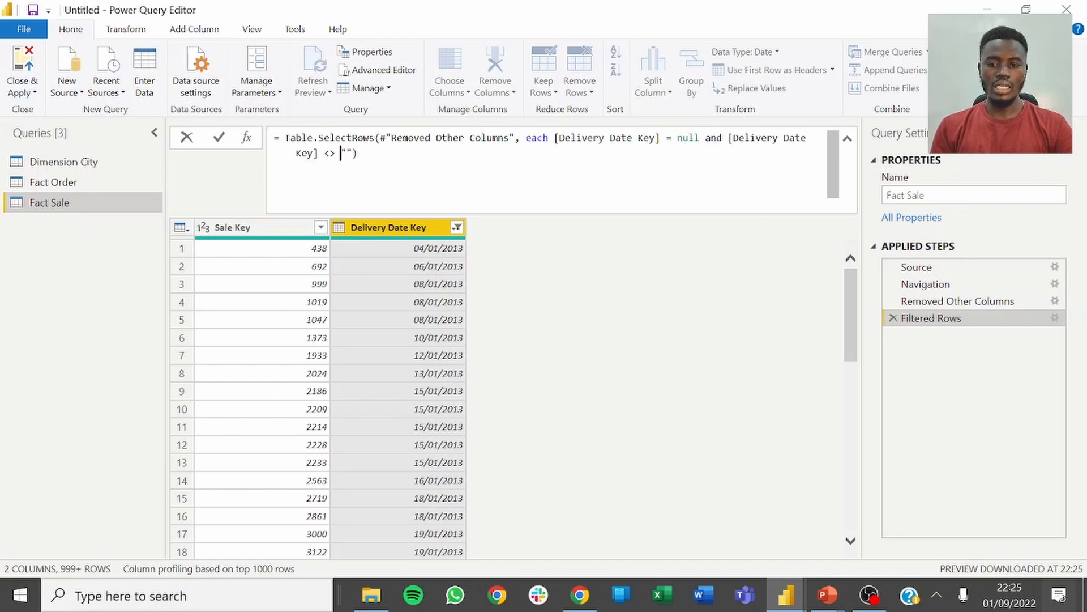
left_click(717, 139)
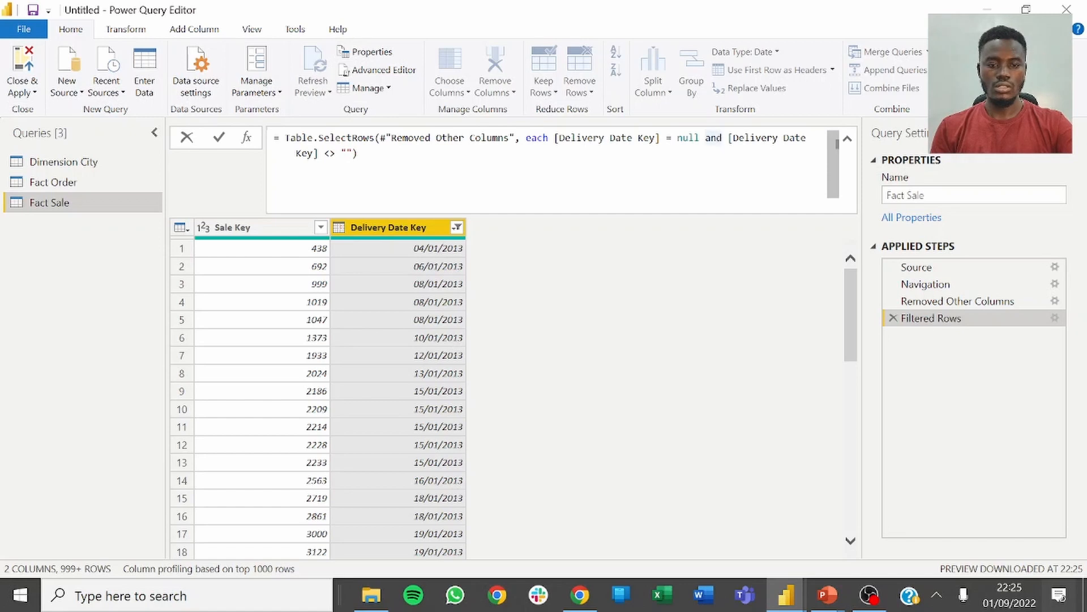
key("Delete")
key("BackSpace")
key("BackSpace")
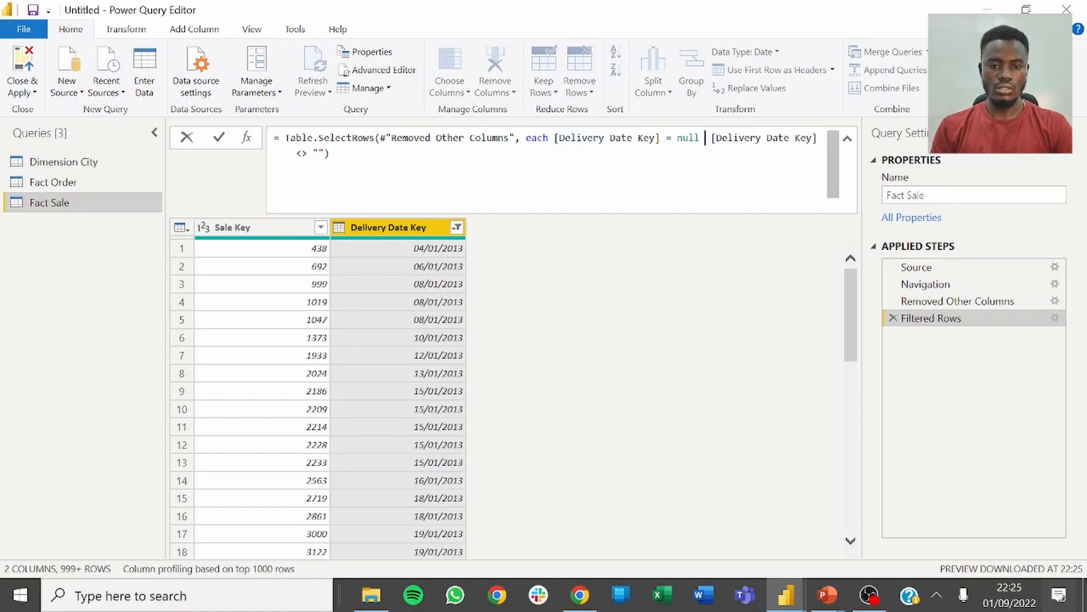
type("or")
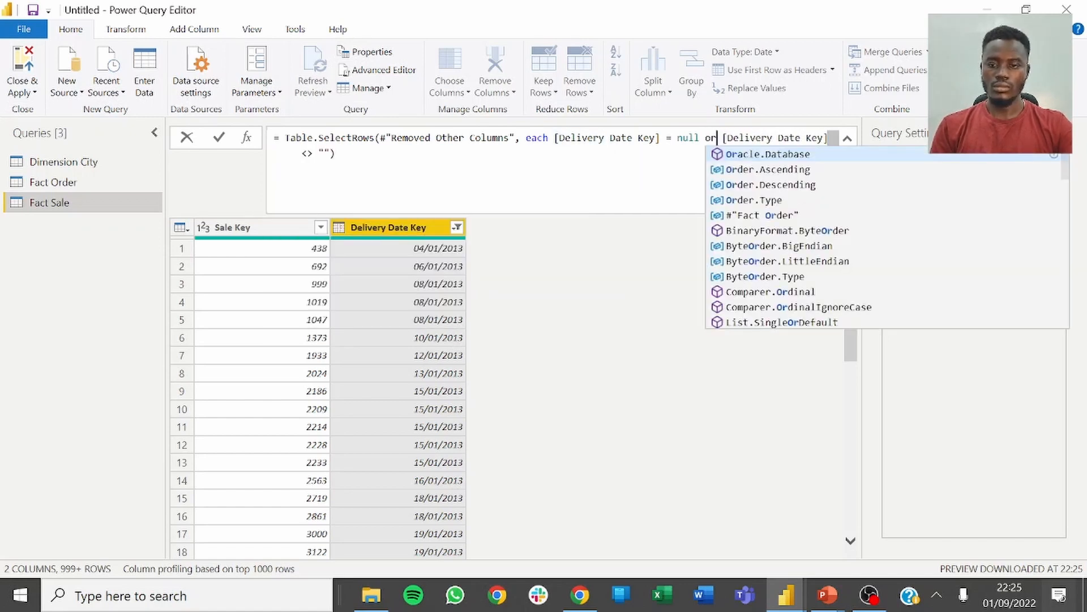
left_click(323, 153)
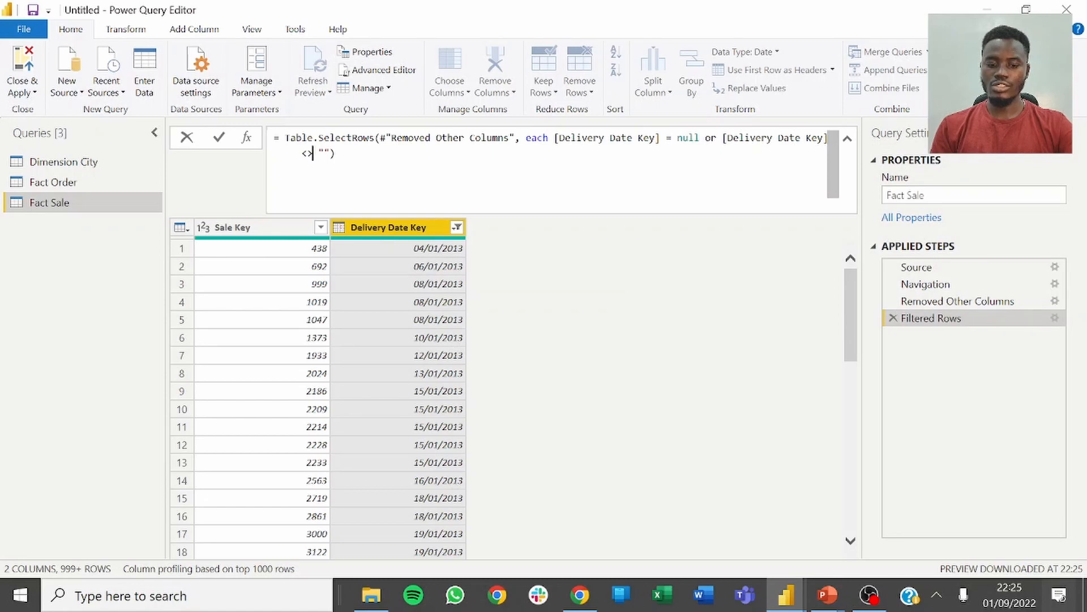
key("BackSpace")
key("BackSpace")
type("=")
key("Return")
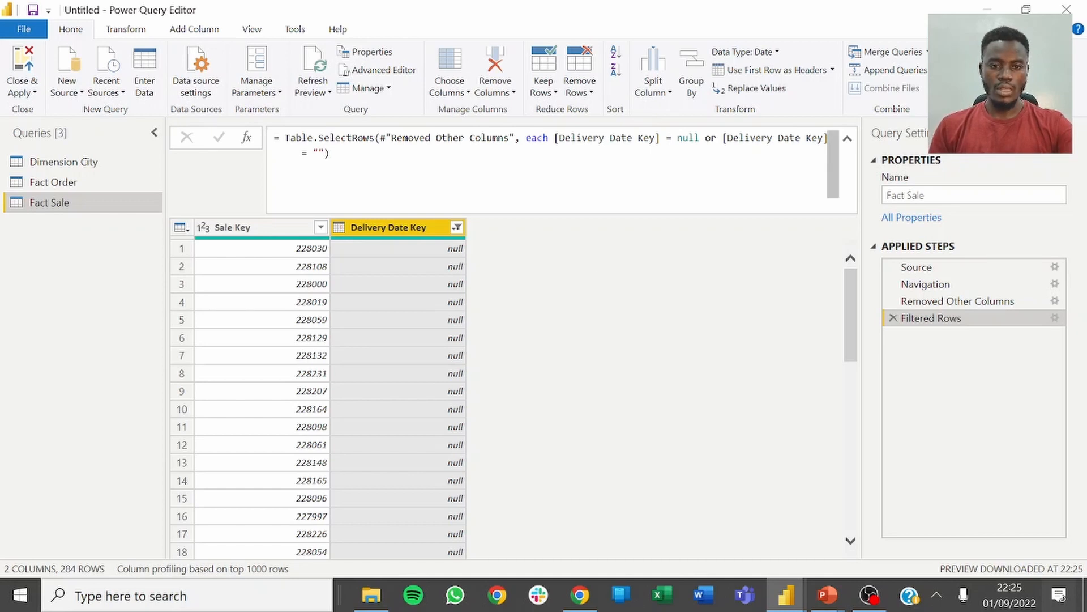
Restore the filter formula to [Delivery Date Key] <> null and [Delivery Date Key] <> "", and apply it.
left_click(676, 138)
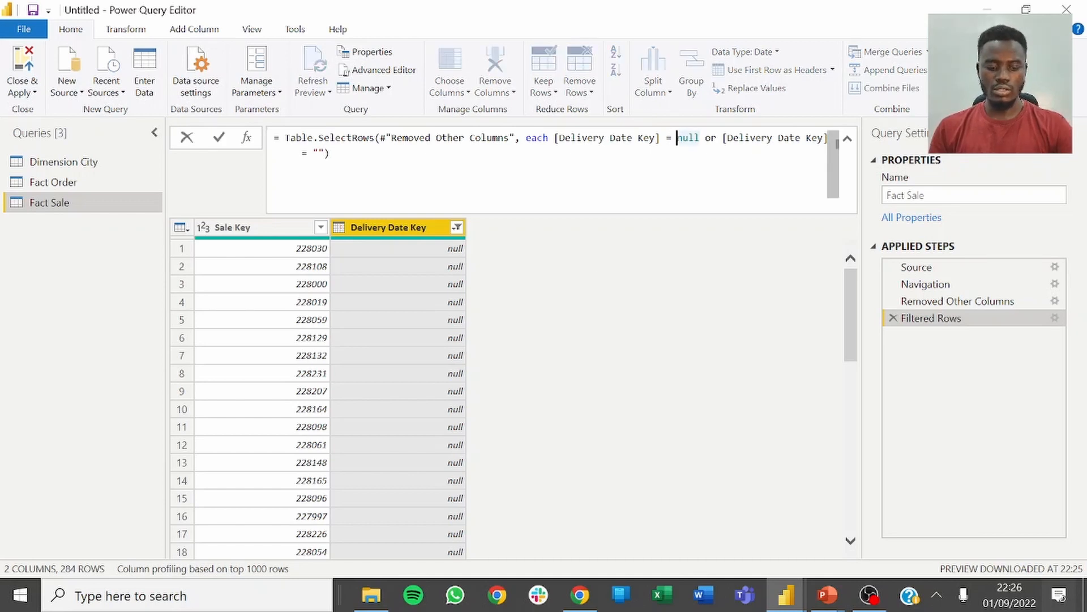
key("BackSpace")
key("BackSpace")
type("<>")
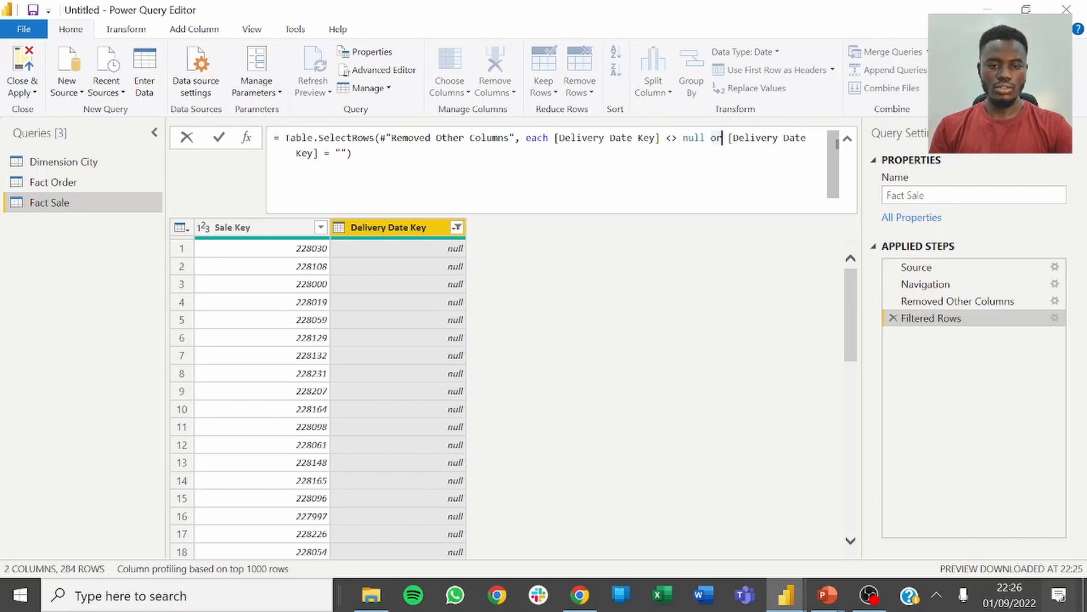
key("BackSpace")
key("BackSpace")
type("and")
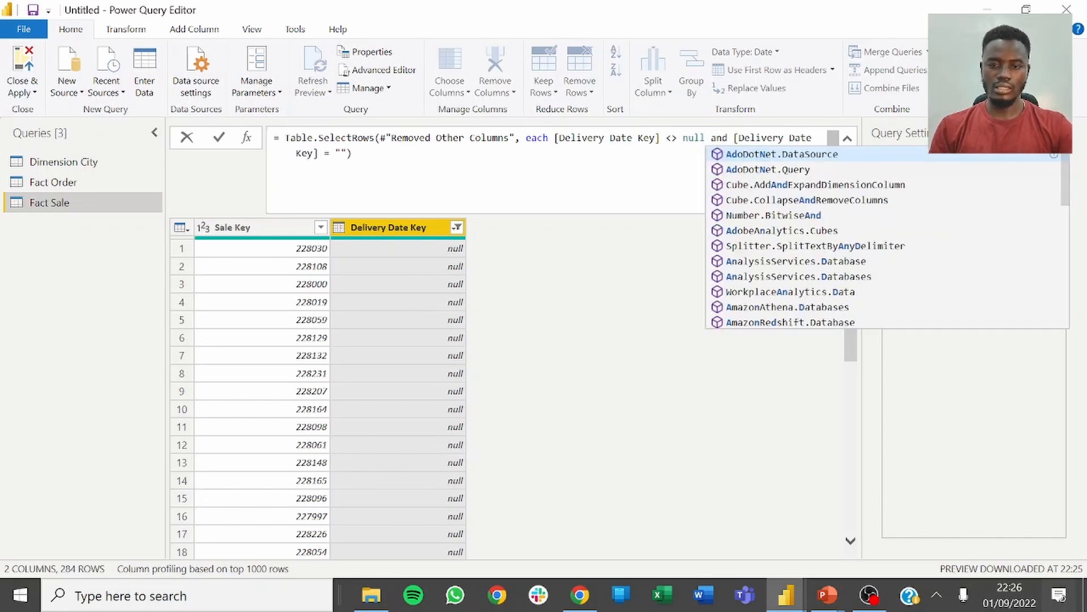
left_click(336, 154)
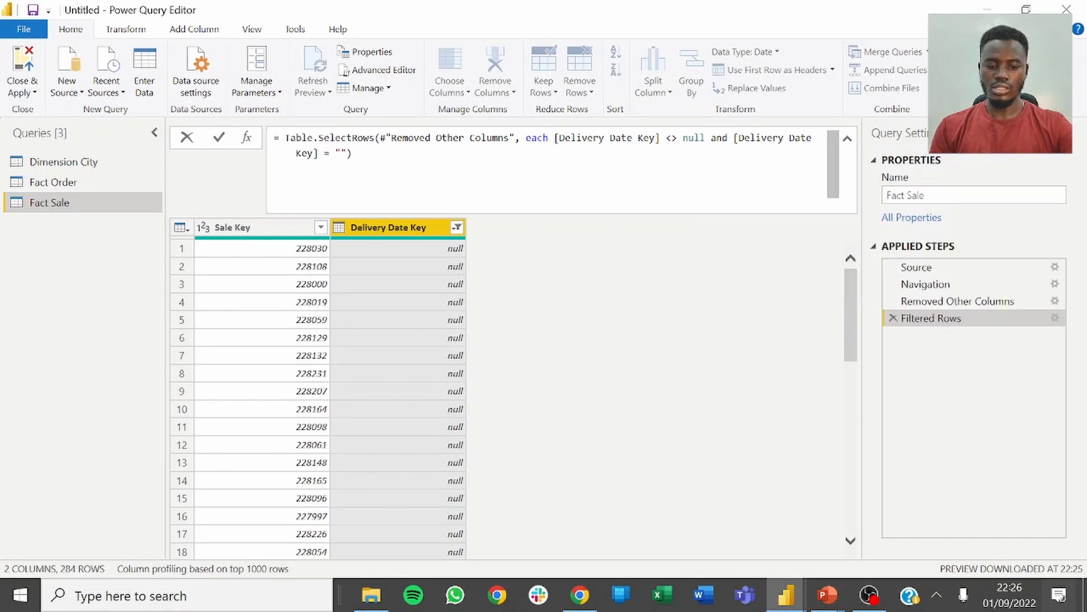
key("BackSpace")
type("<>")
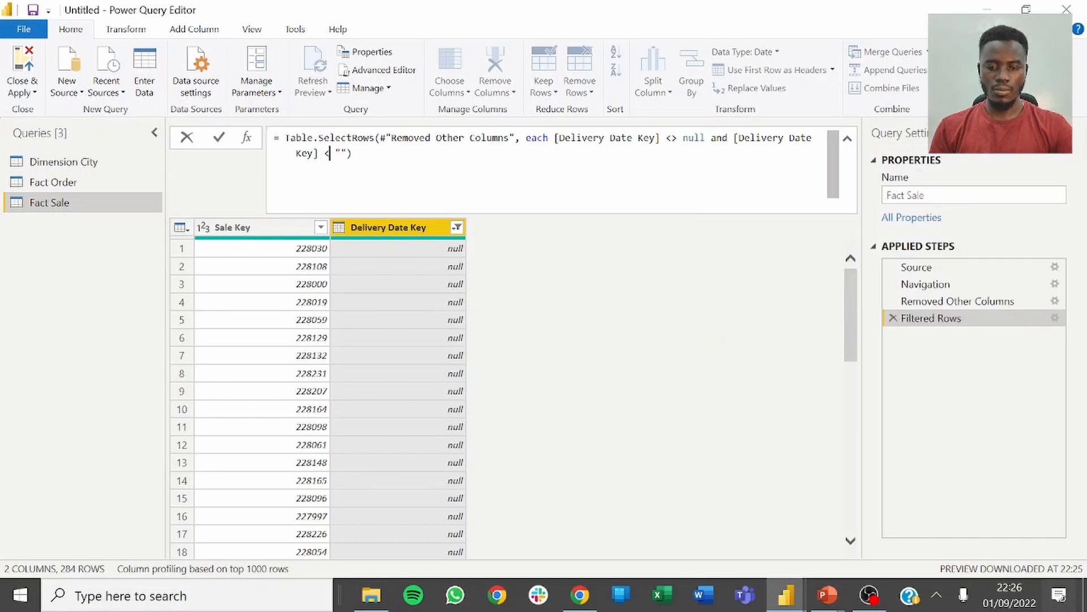
left_click(510, 243)
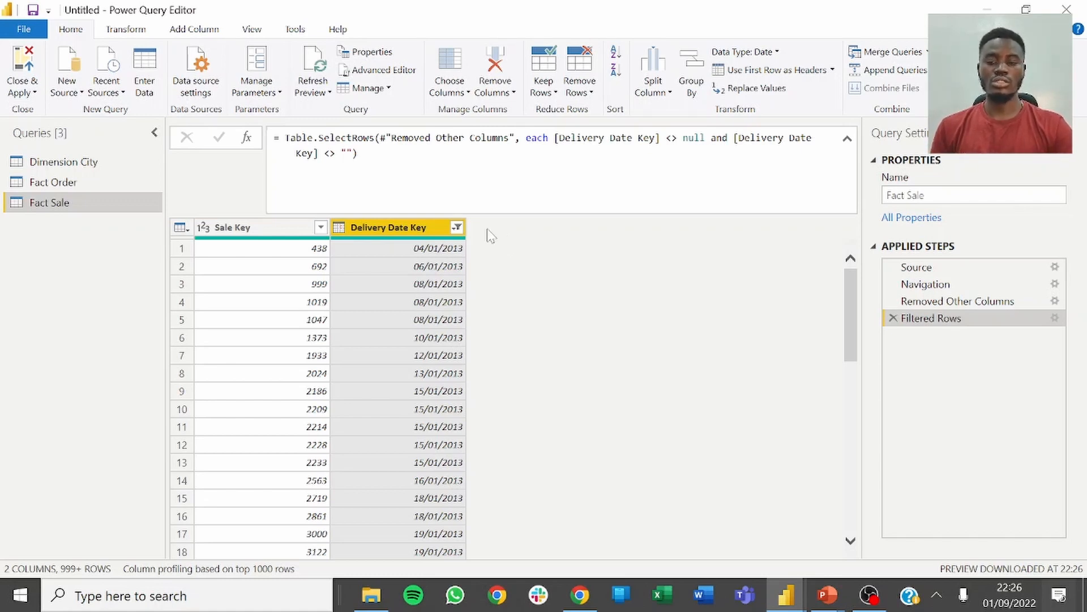
Keep only the Order Key, City Key and Order Date Key columns in the Fact Order query.
left_click(113, 182)
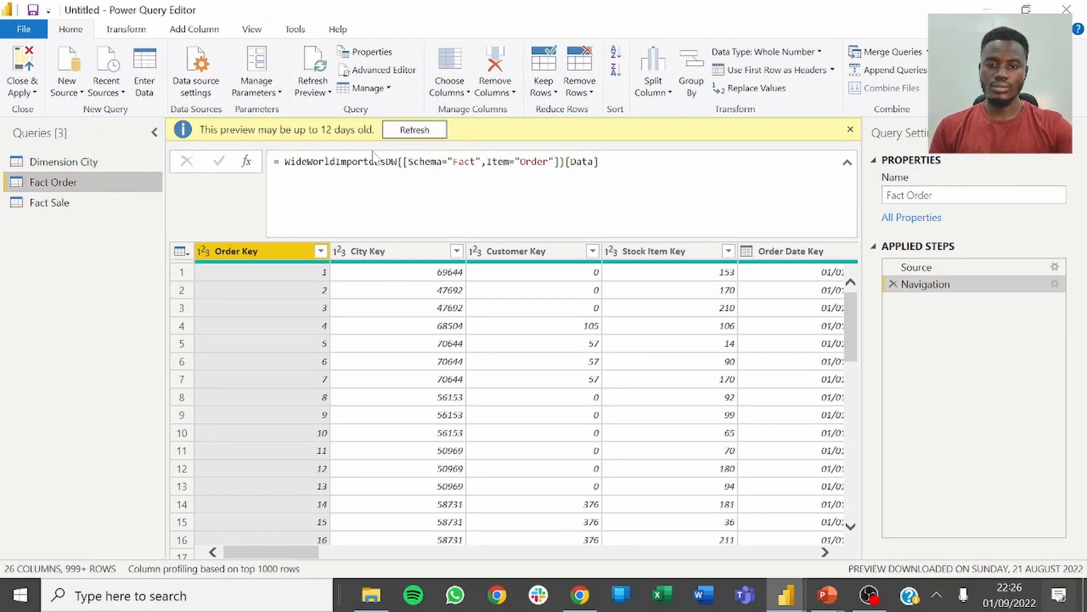
left_click(377, 252, "ctrl")
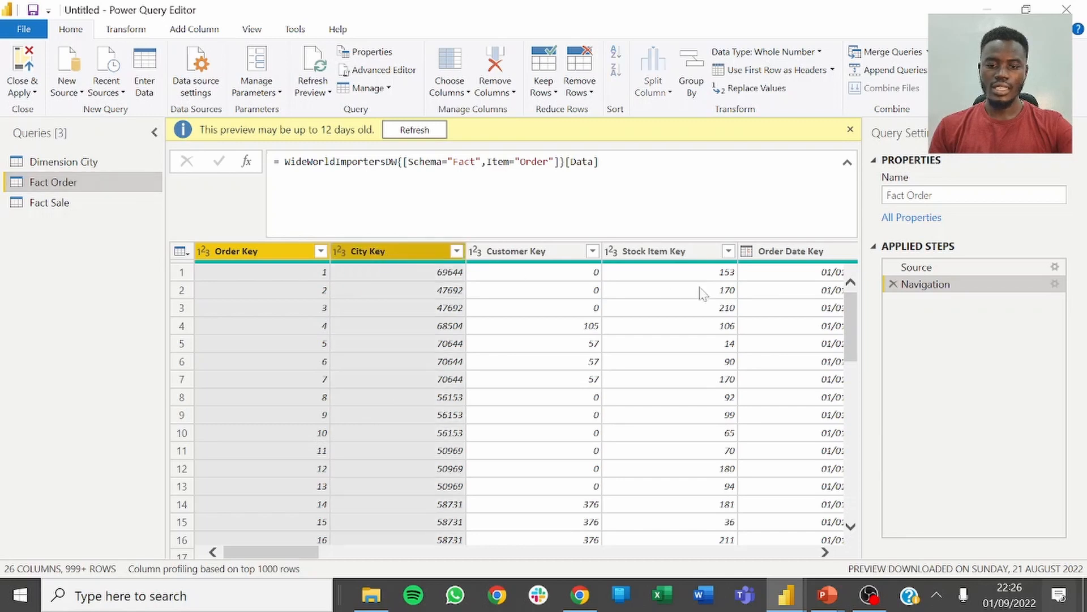
left_click(780, 254, "ctrl")
right_click(777, 257)
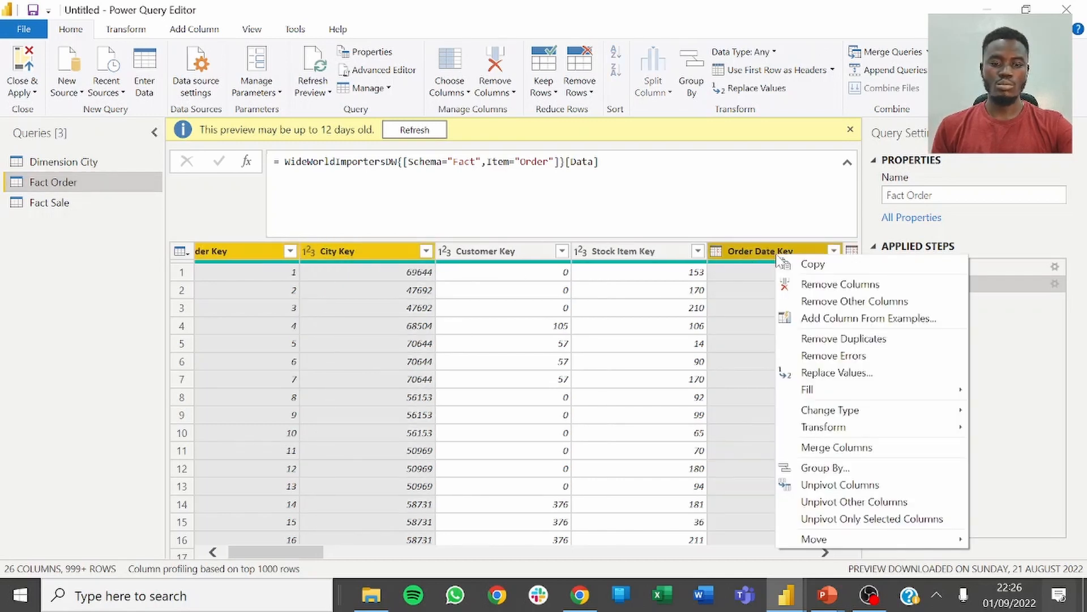
left_click(807, 300)
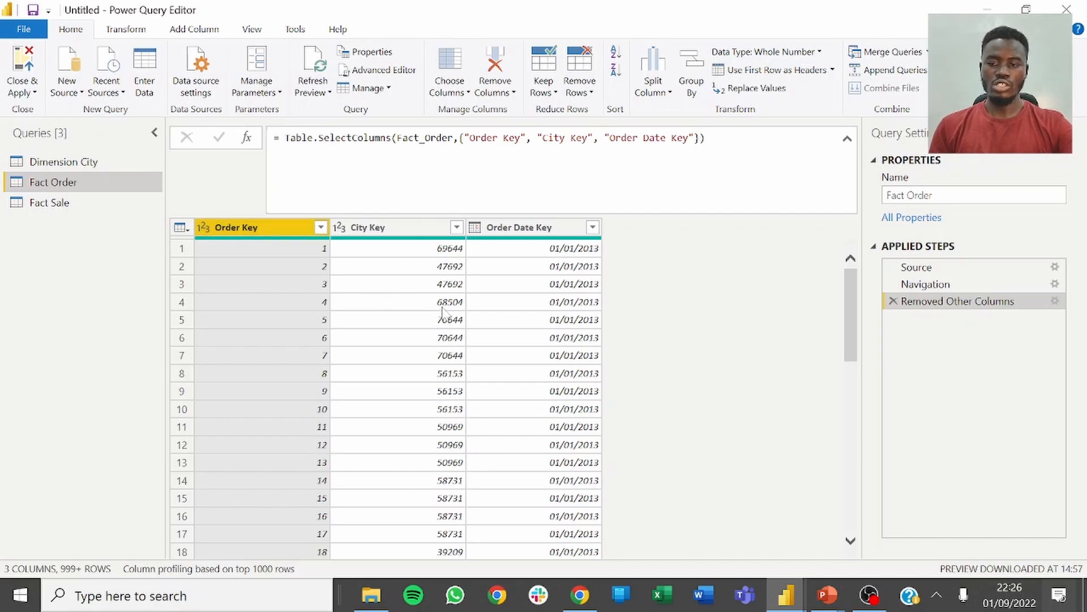
left_click(56, 202)
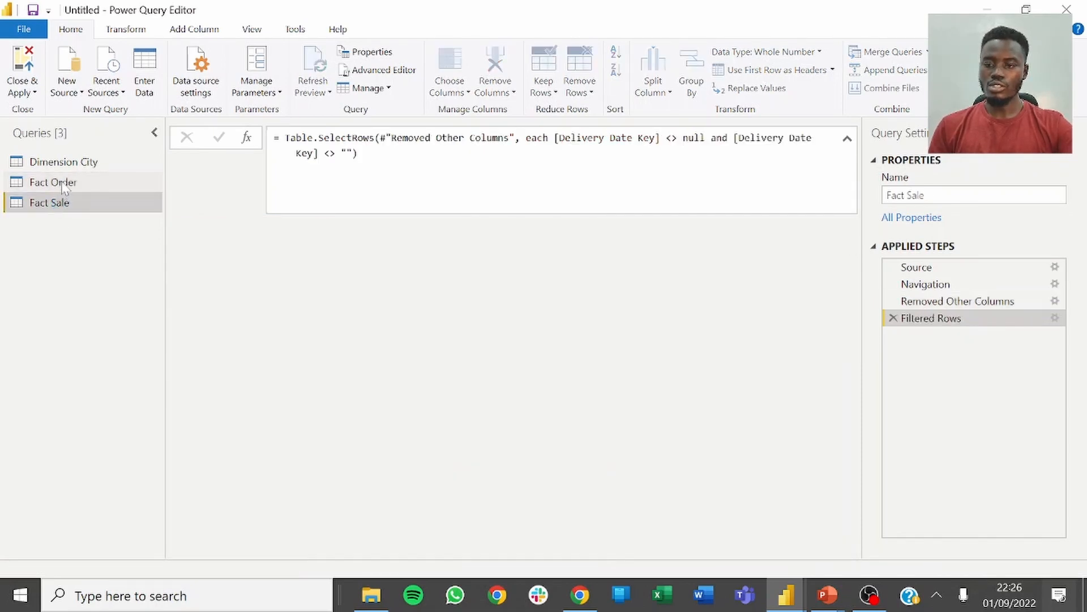
left_click(64, 186)
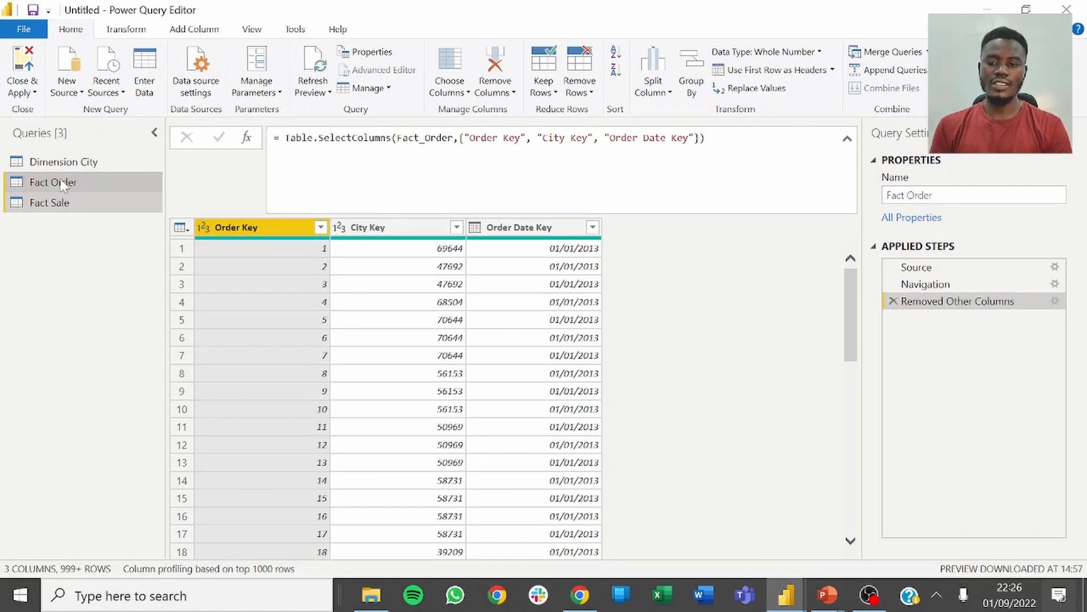
left_click(85, 207)
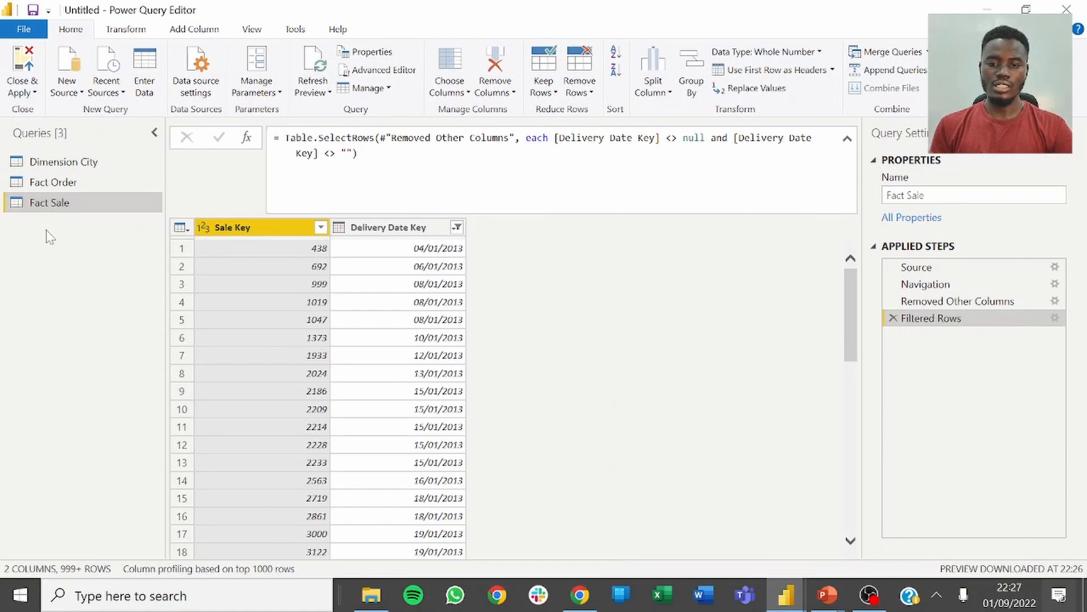
left_click(53, 164)
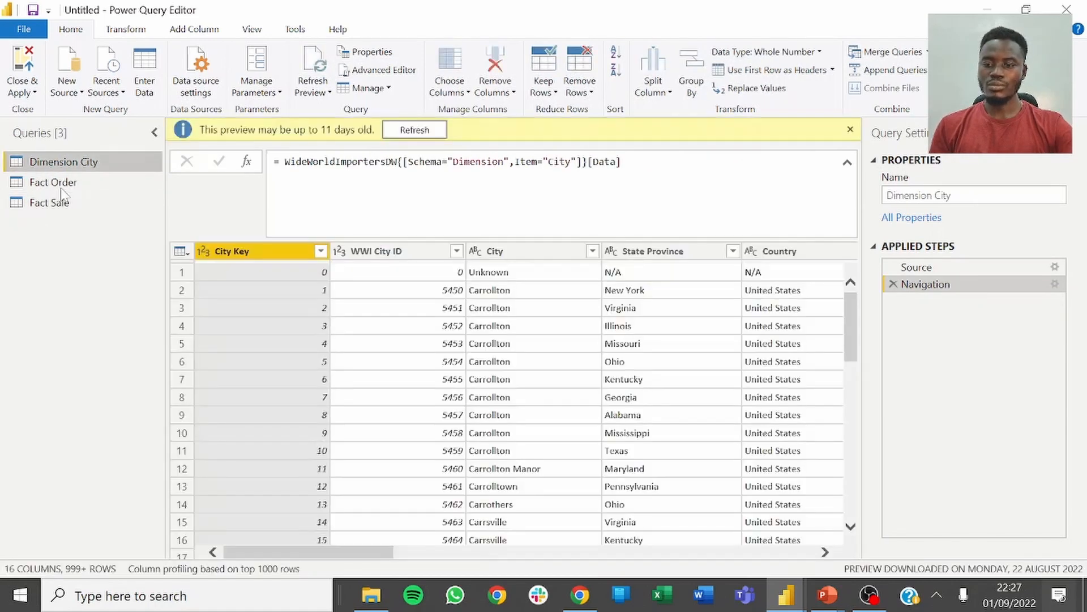
Merge Fact Order with Fact Sale as a new query, matching Order Key to Sale Key with an Inner join.
left_click(60, 187)
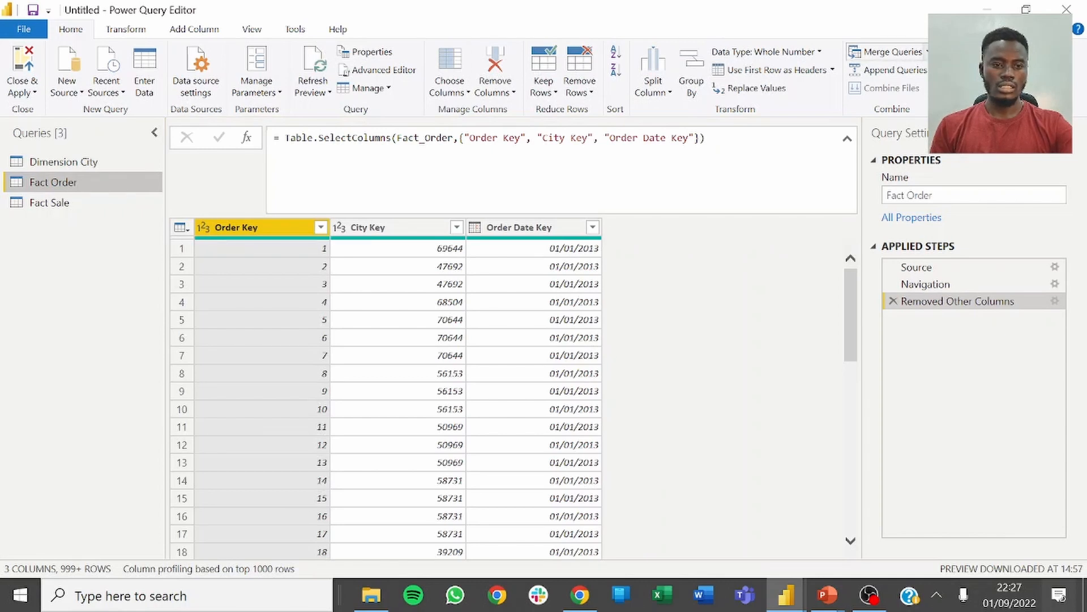
left_click(927, 51)
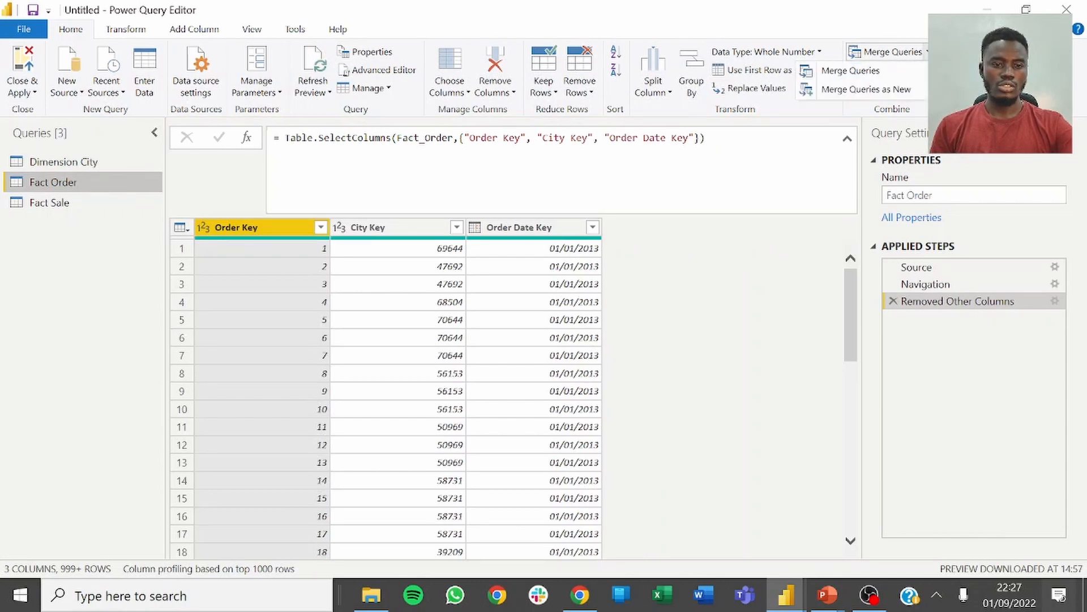
left_click(881, 70)
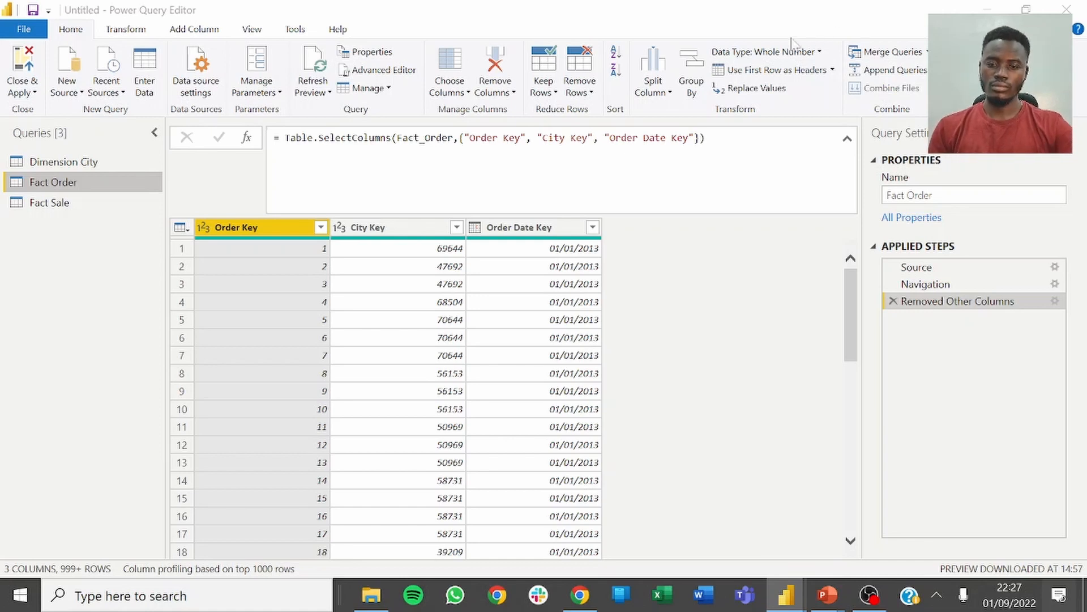
left_click(309, 147)
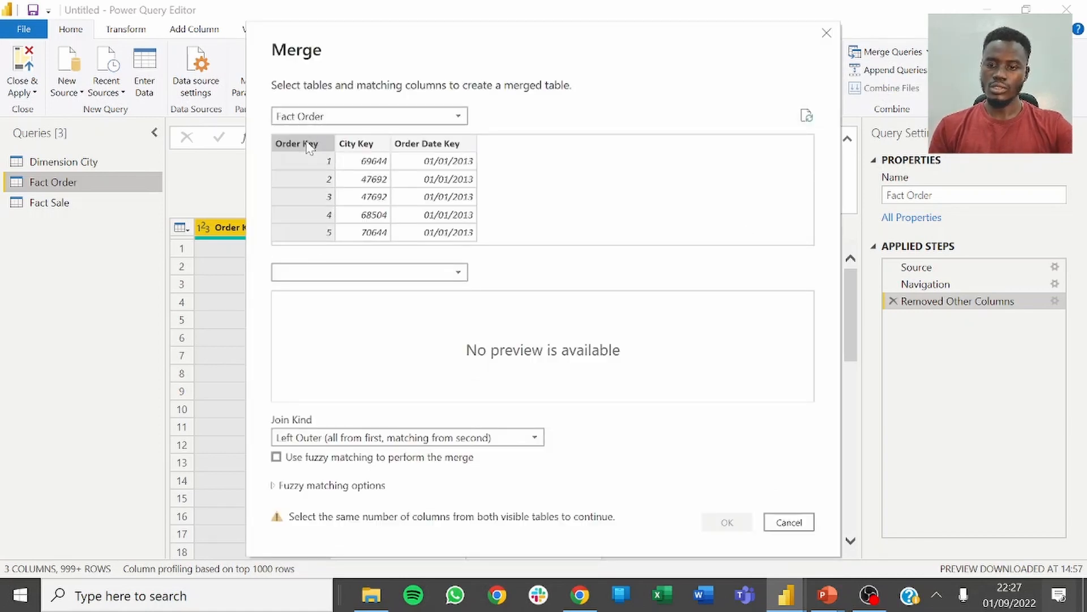
left_click(332, 272)
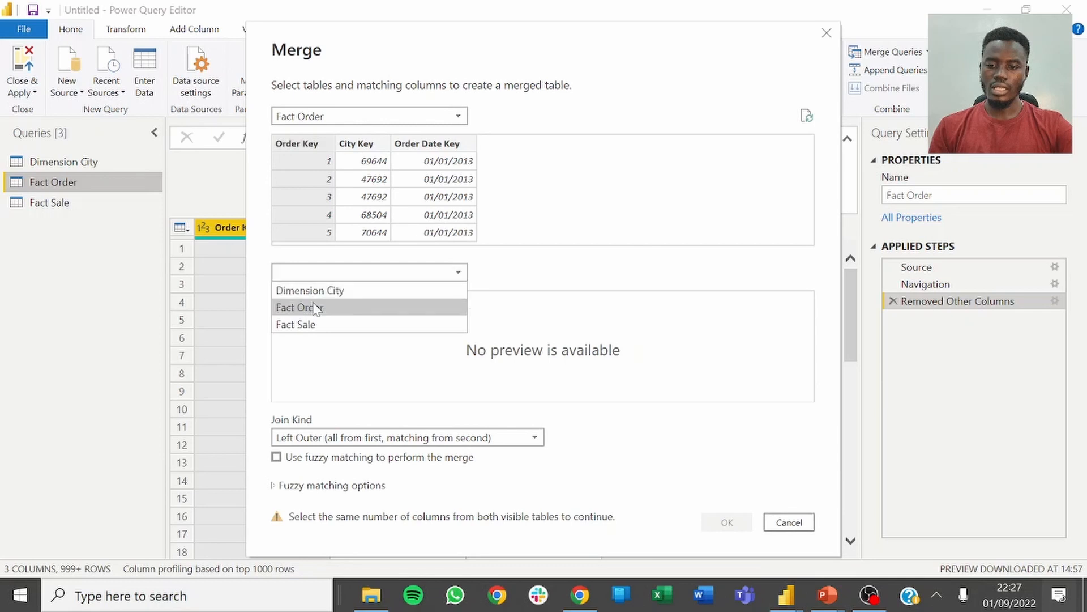
left_click(311, 324)
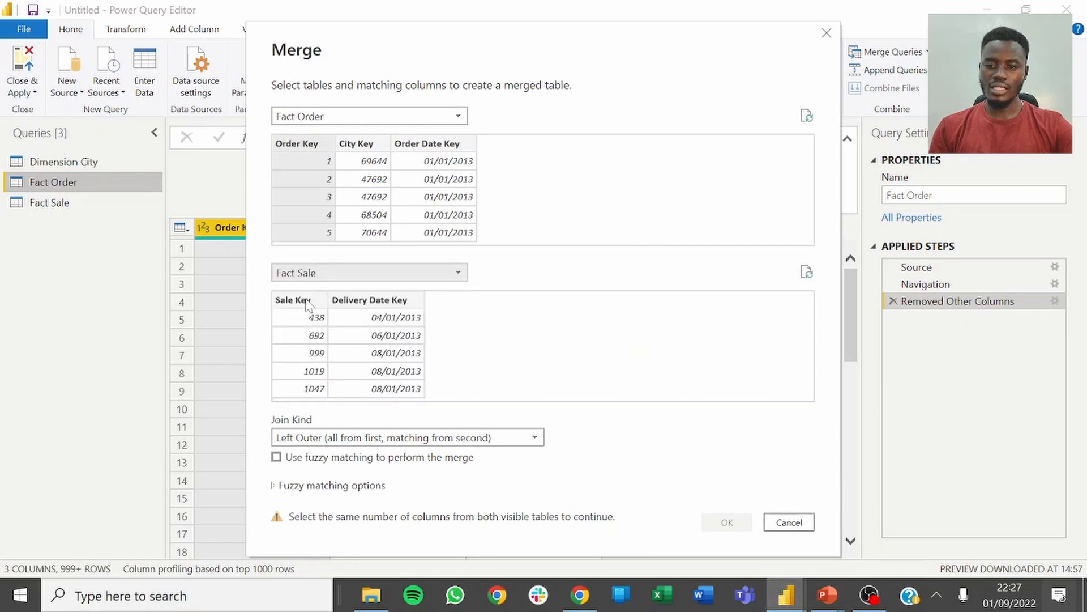
left_click(307, 301)
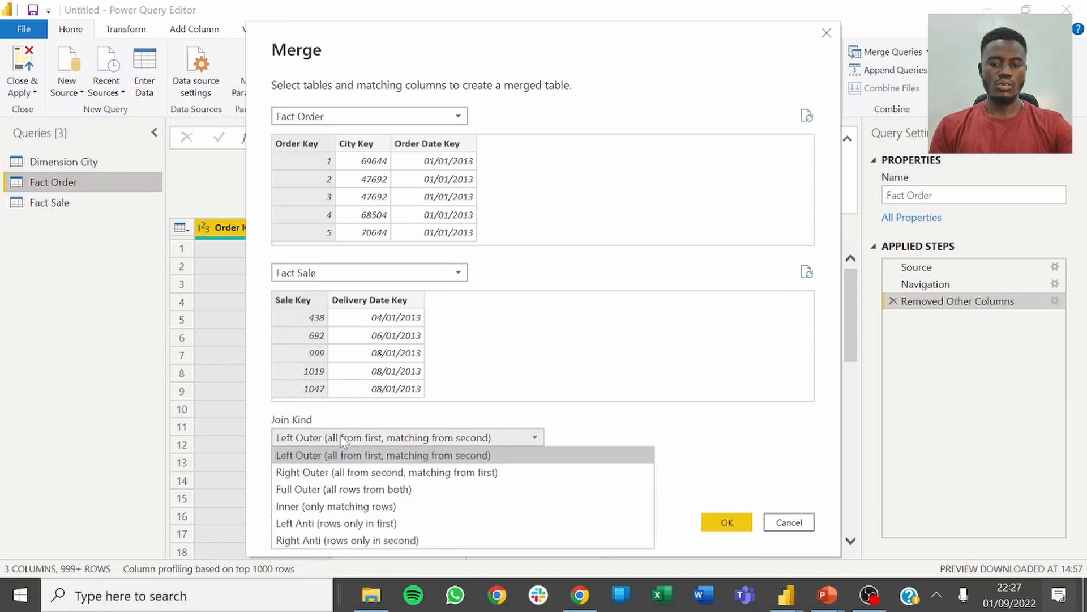
left_click(331, 507)
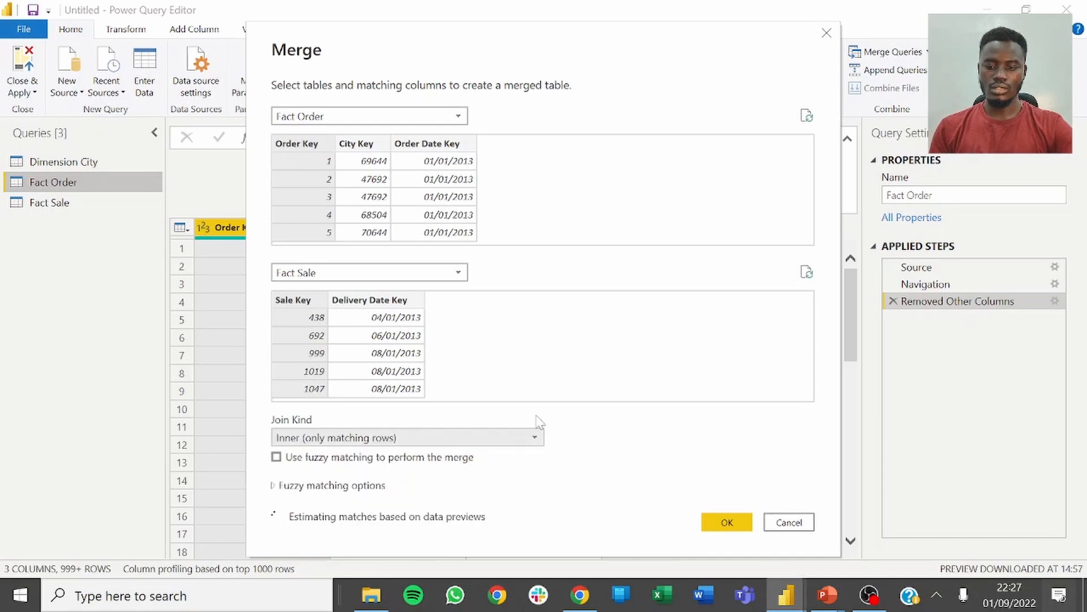
left_click(725, 520)
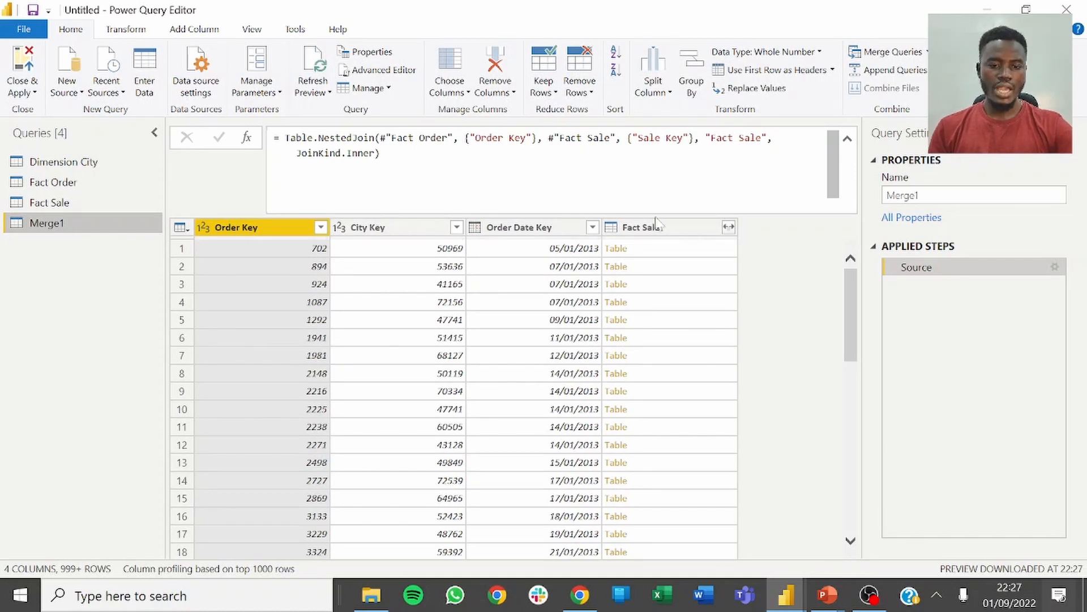
Expand the merged Fact Sale column to only Delivery Date Key, without the original column name as prefix.
left_click(728, 228)
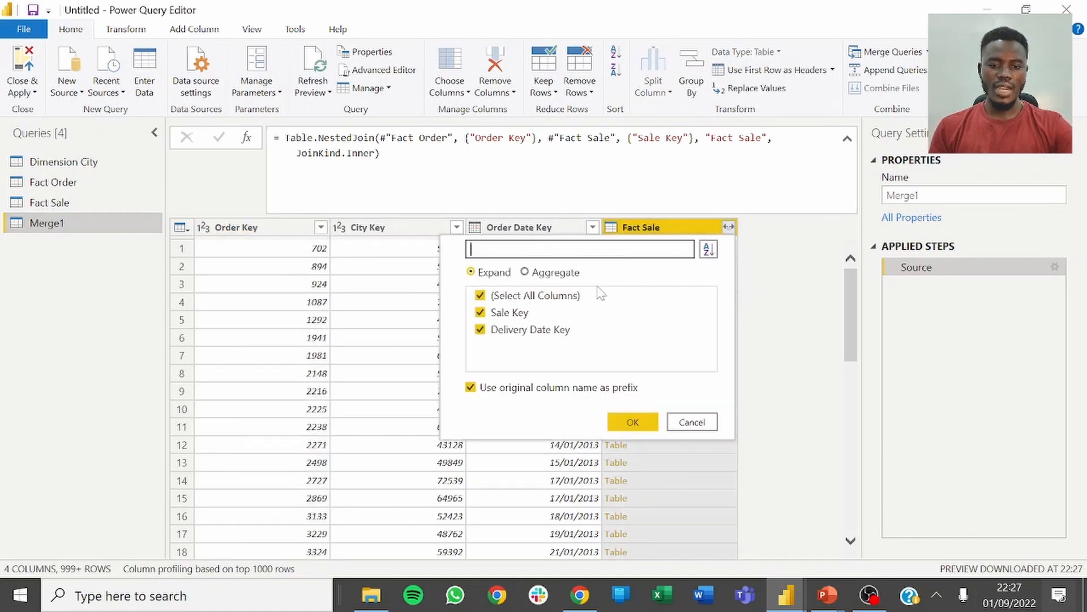
left_click(505, 315)
left_click(470, 387)
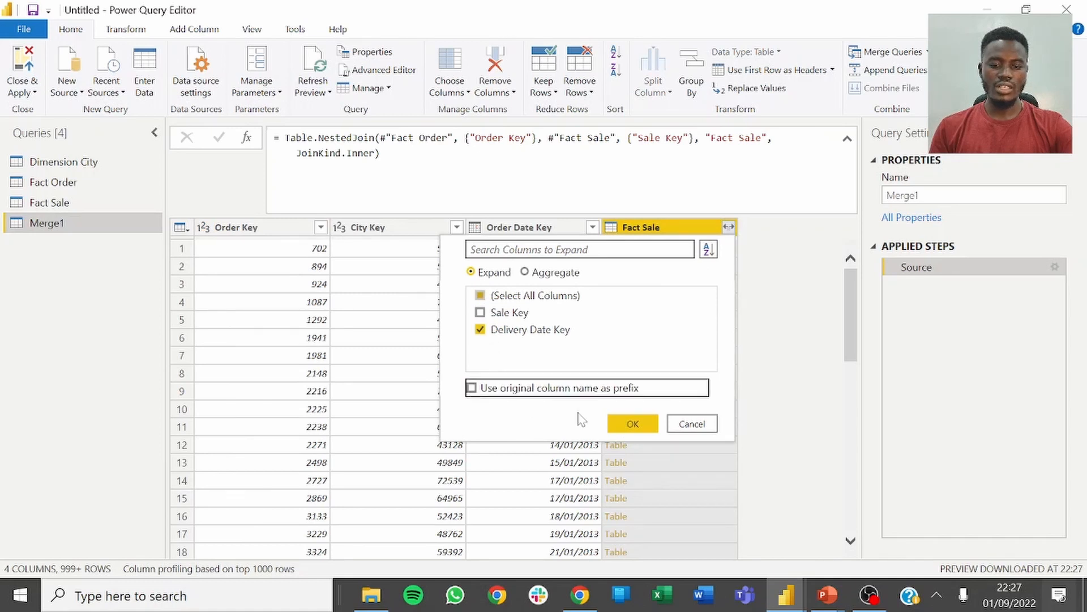
left_click(629, 424)
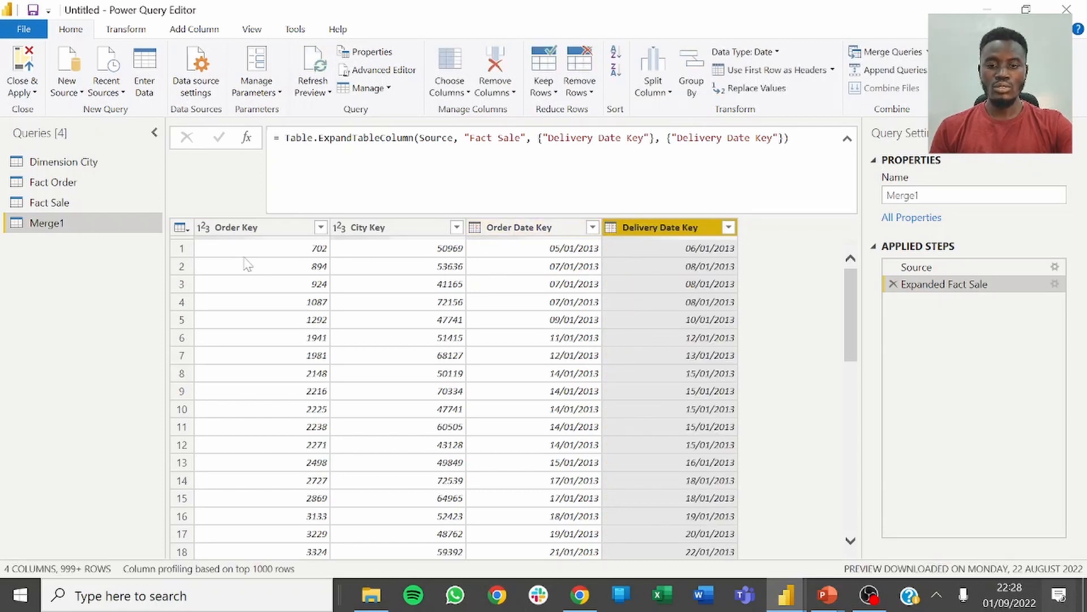
Compare the Order Date Key and Delivery Date Key columns in the merged query.
left_click(527, 229)
left_click(628, 232)
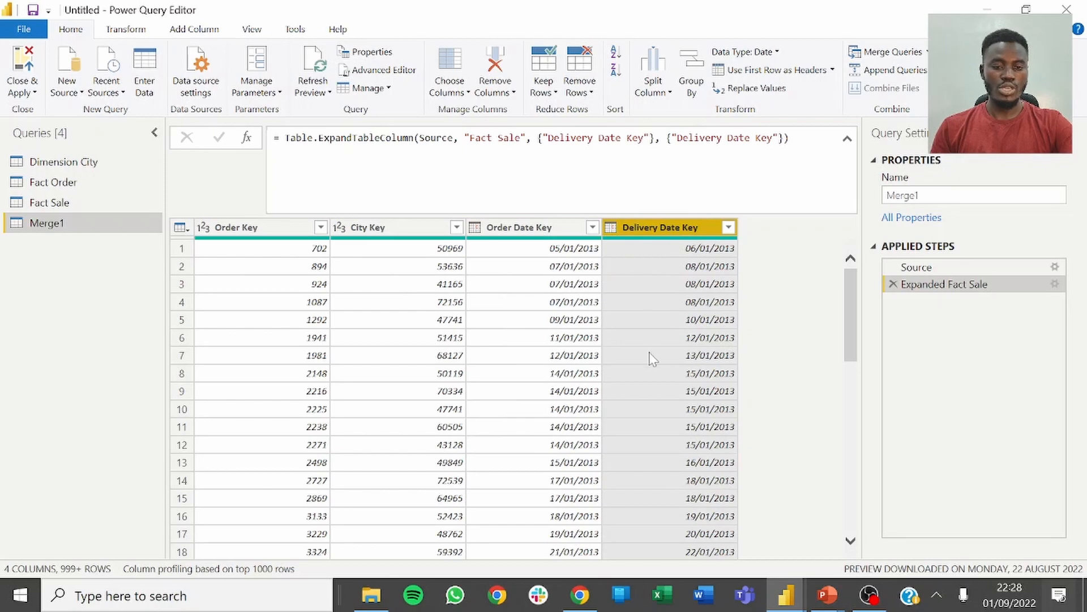
left_click(530, 229)
left_click(674, 230)
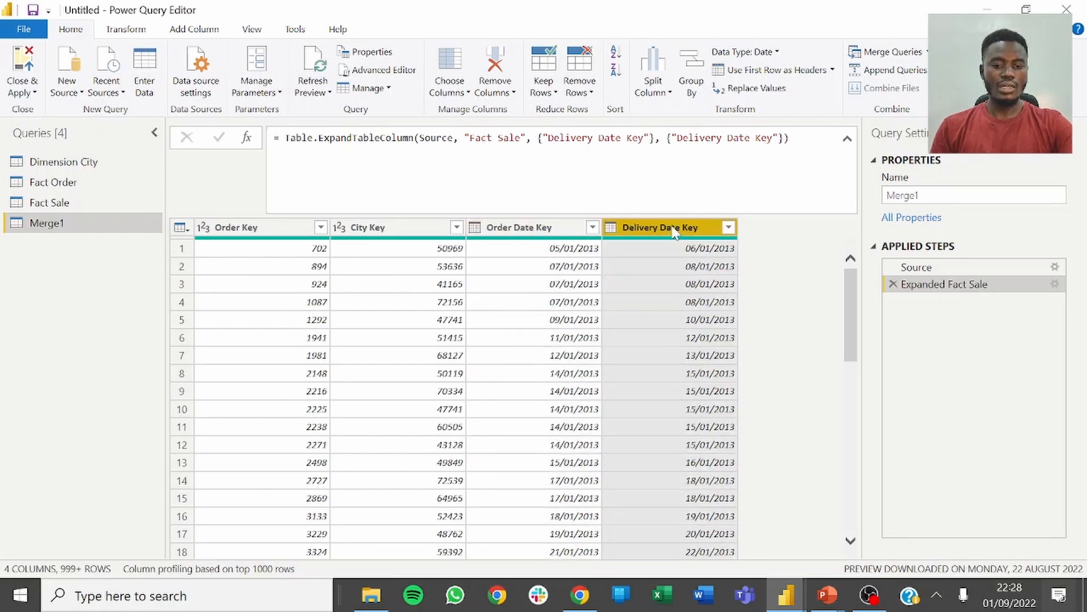
left_click(572, 230)
left_click(634, 230)
left_click(566, 230)
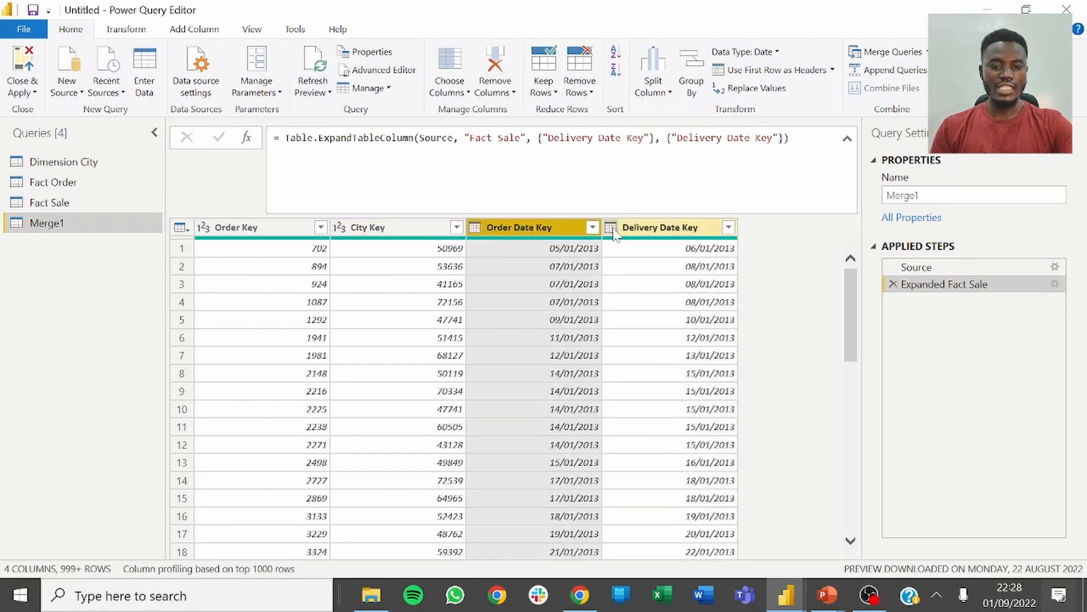
left_click(611, 228)
left_click(564, 232)
mouse_move(565, 242)
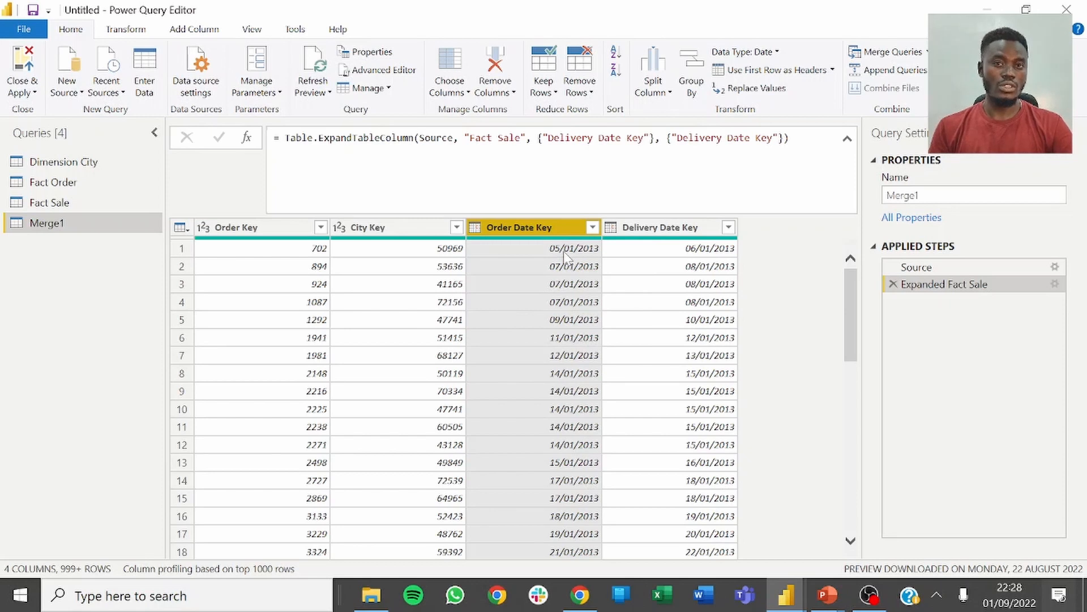
Start a custom column in the merged query and begin its formula with the Duration.TotalDays function.
left_click(201, 29)
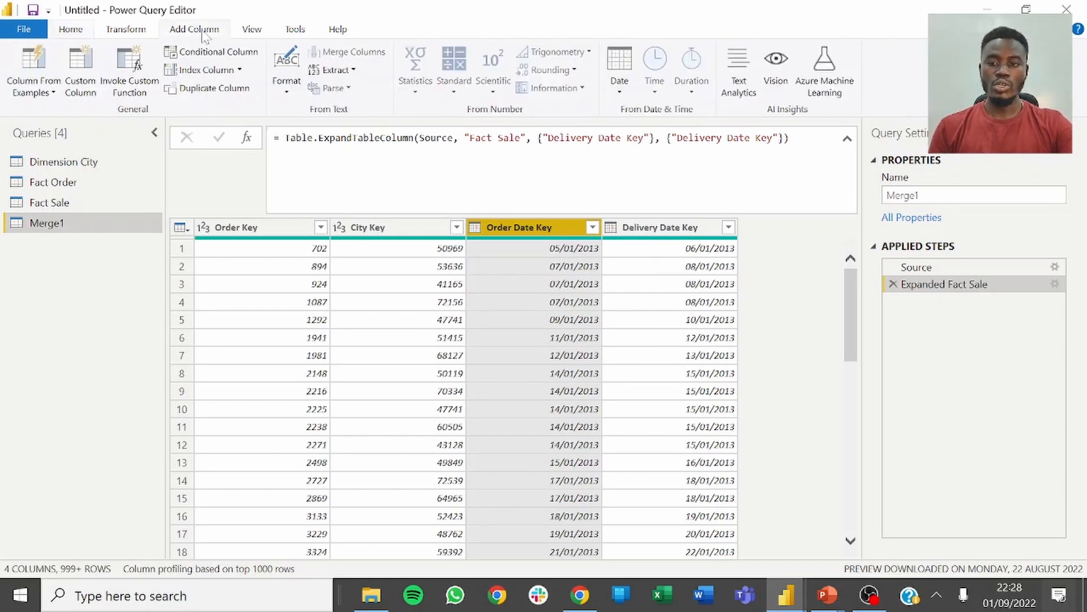
left_click(85, 71)
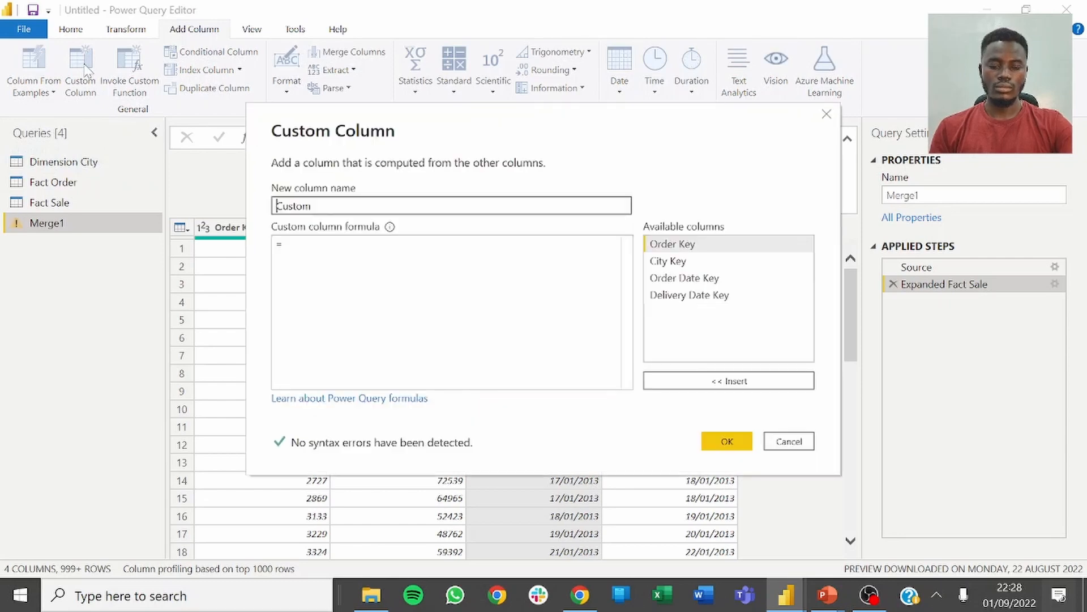
left_click(277, 278)
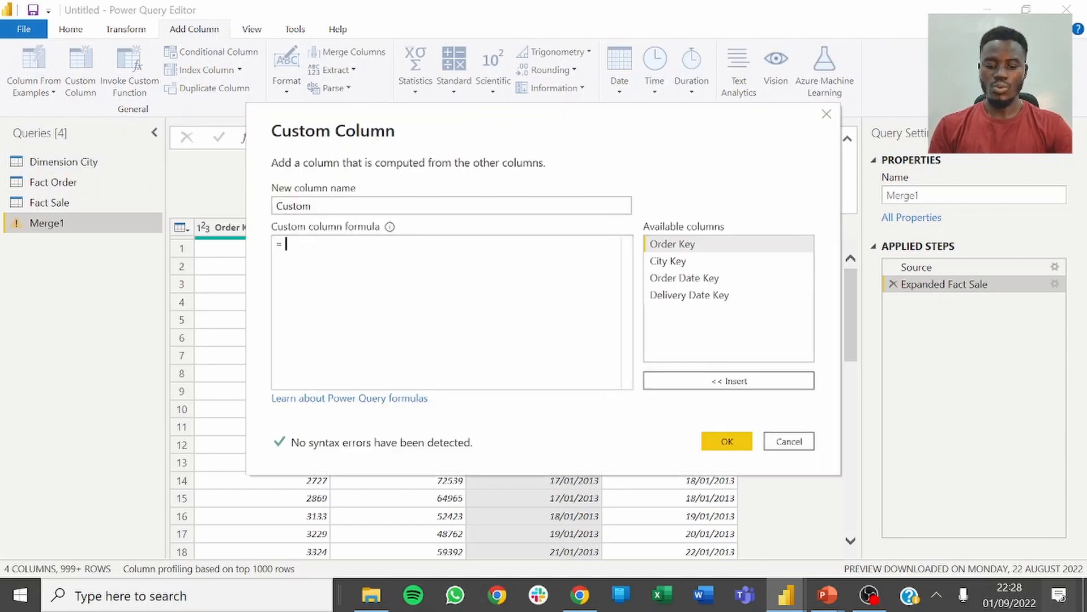
type("To")
key("BackSpace")
key("BackSpace")
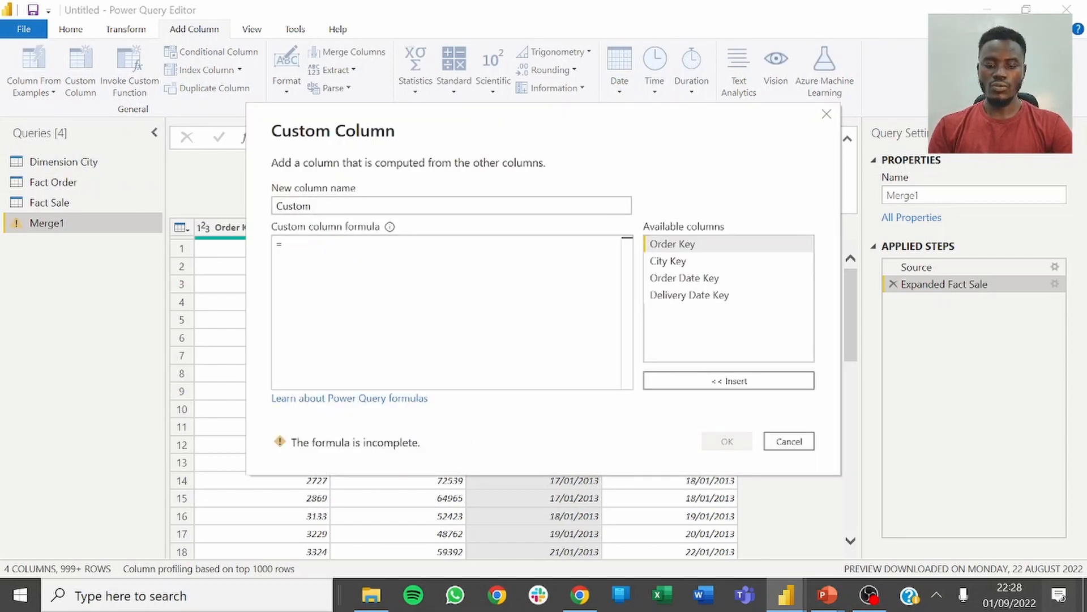
type("totaldays")
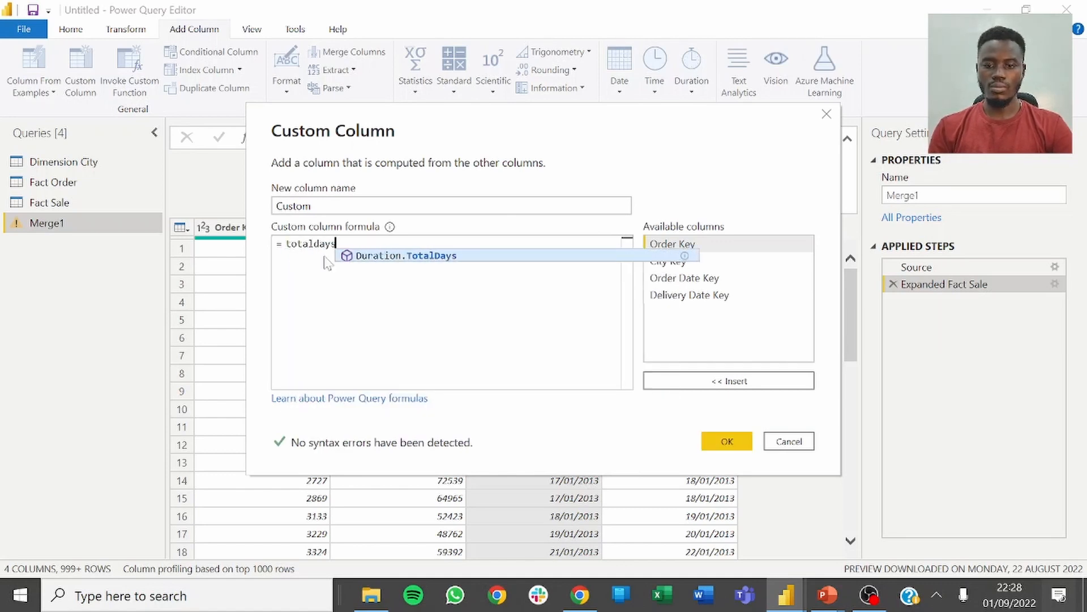
key("Tab")
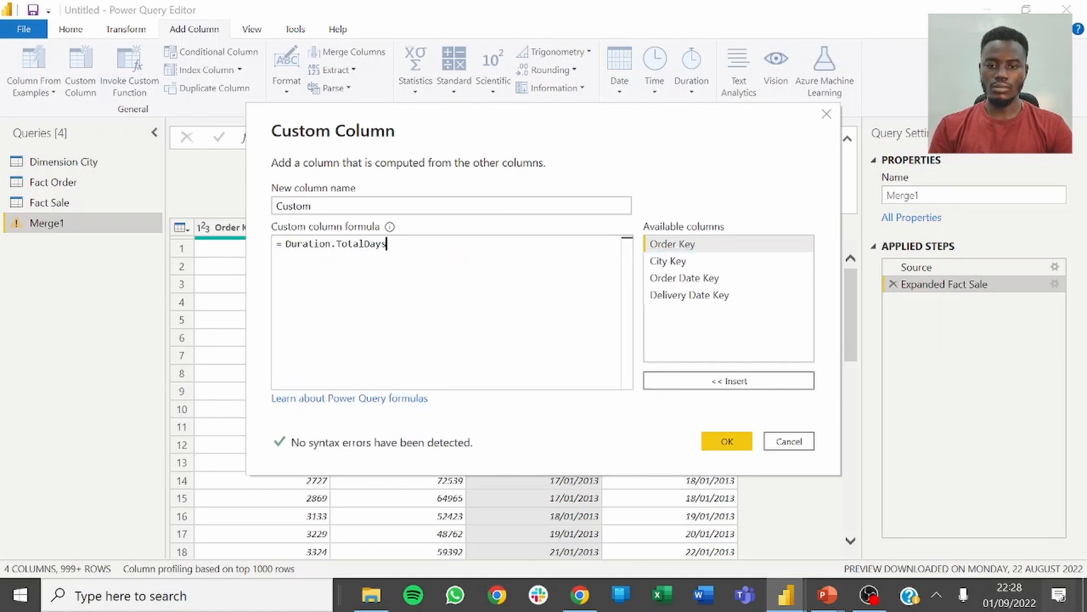
type("(")
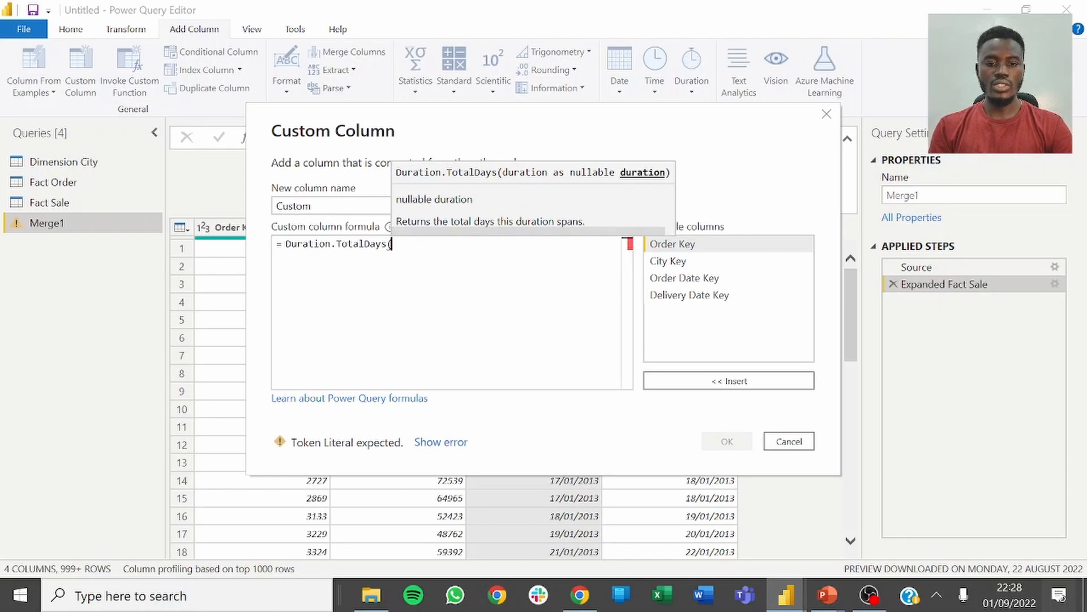
Complete the custom column formula with ([Delivery Date Key] - [Order Date Key]) as the function's argument.
double_click(661, 297)
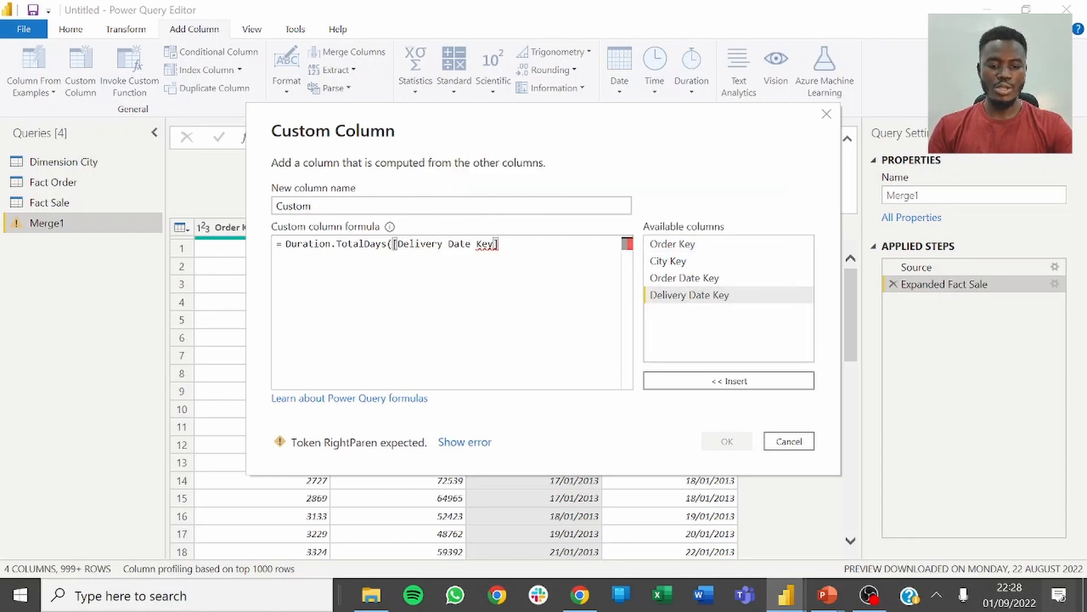
type("-")
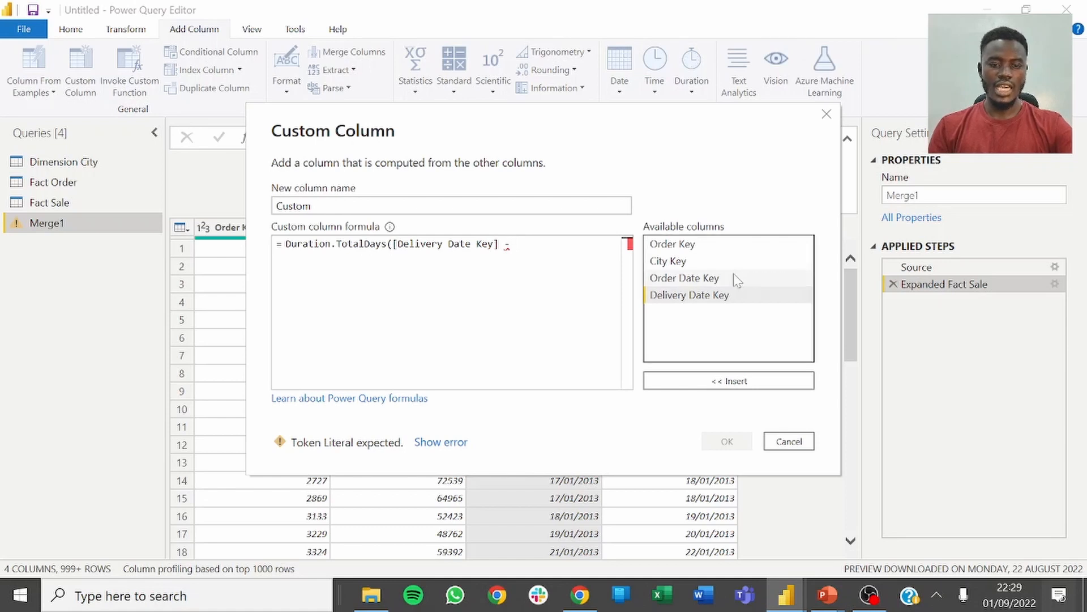
double_click(733, 277)
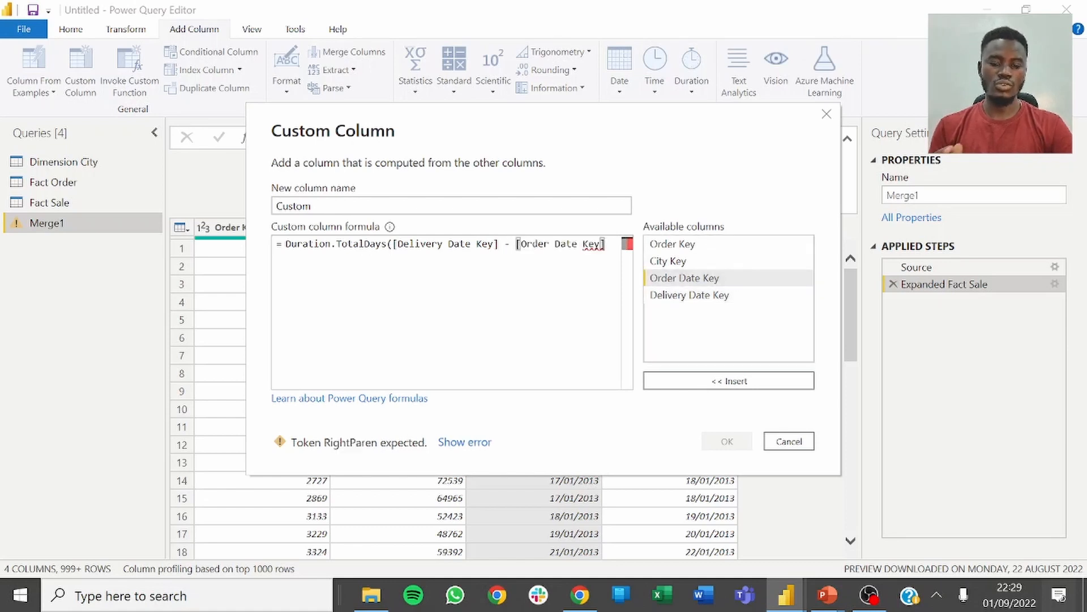
type(")")
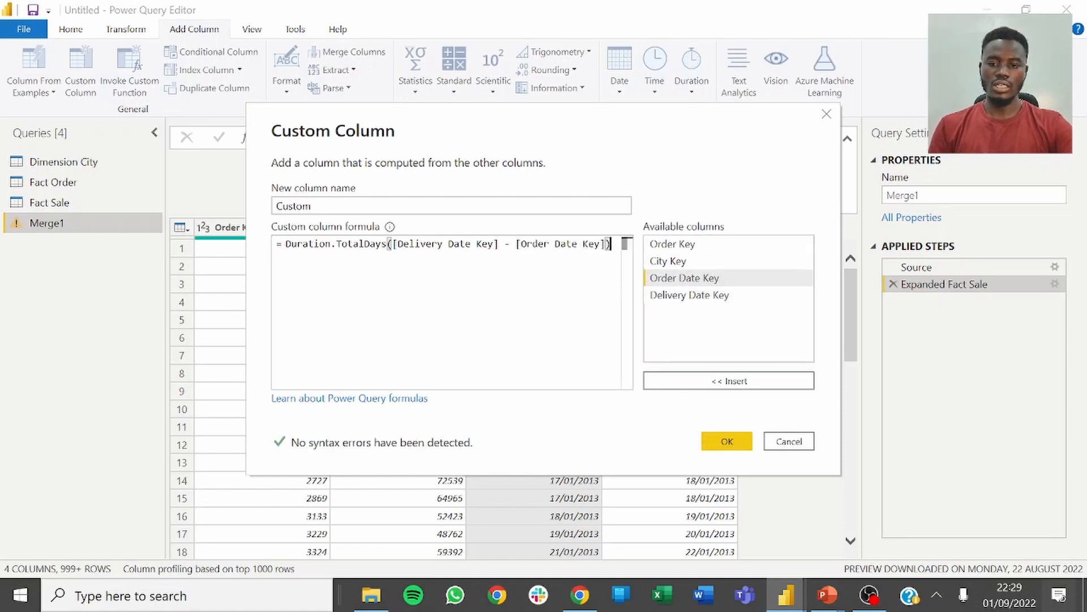
Create the custom column from the completed formula and look through its calculated values.
left_click(730, 441)
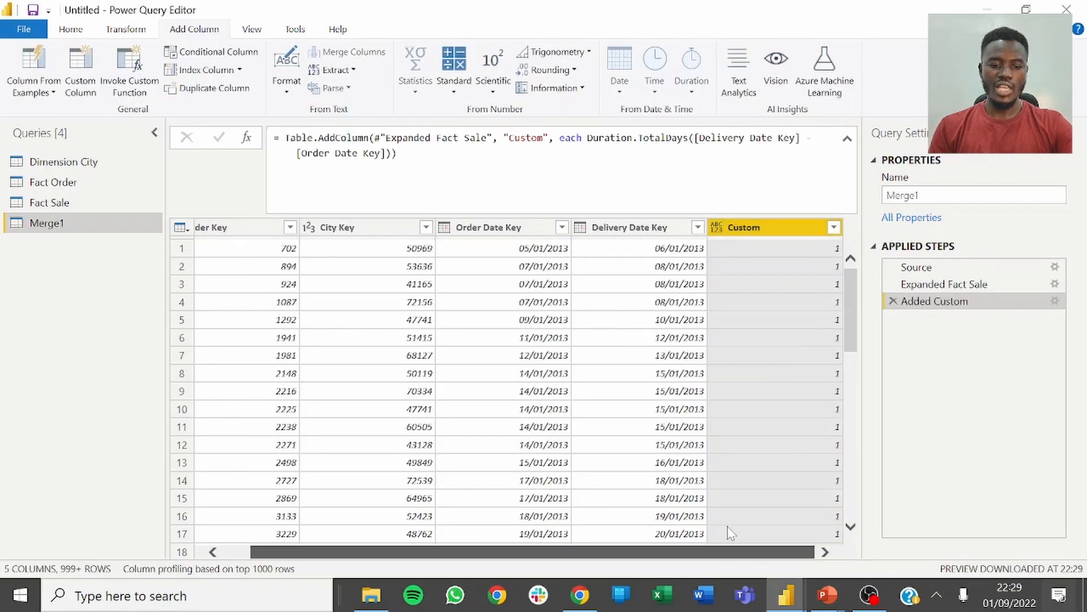
scroll(784, 287, "down", 14)
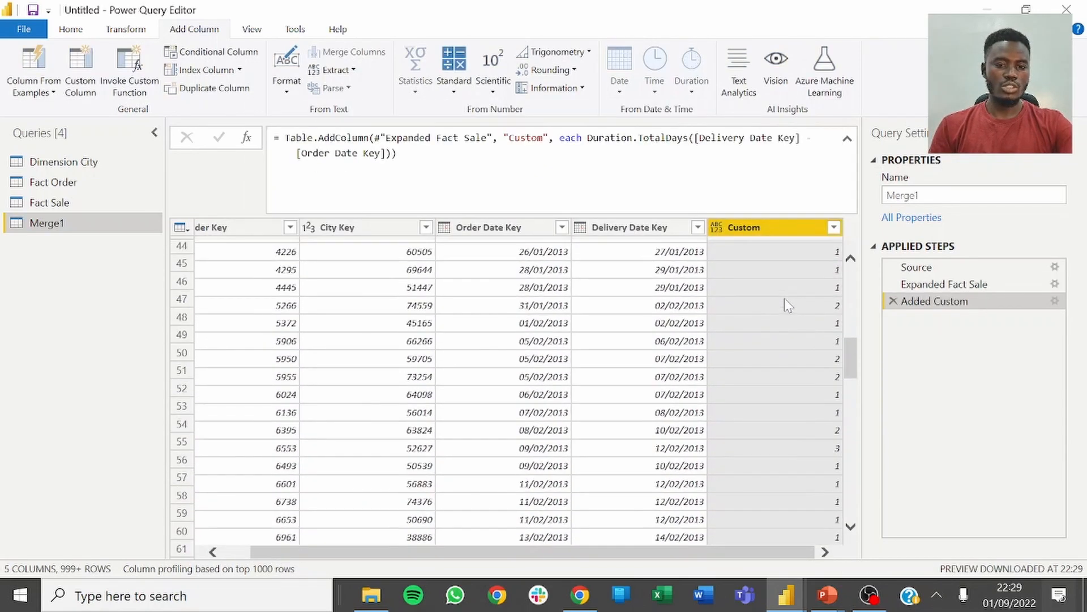
scroll(784, 298, "up", 14)
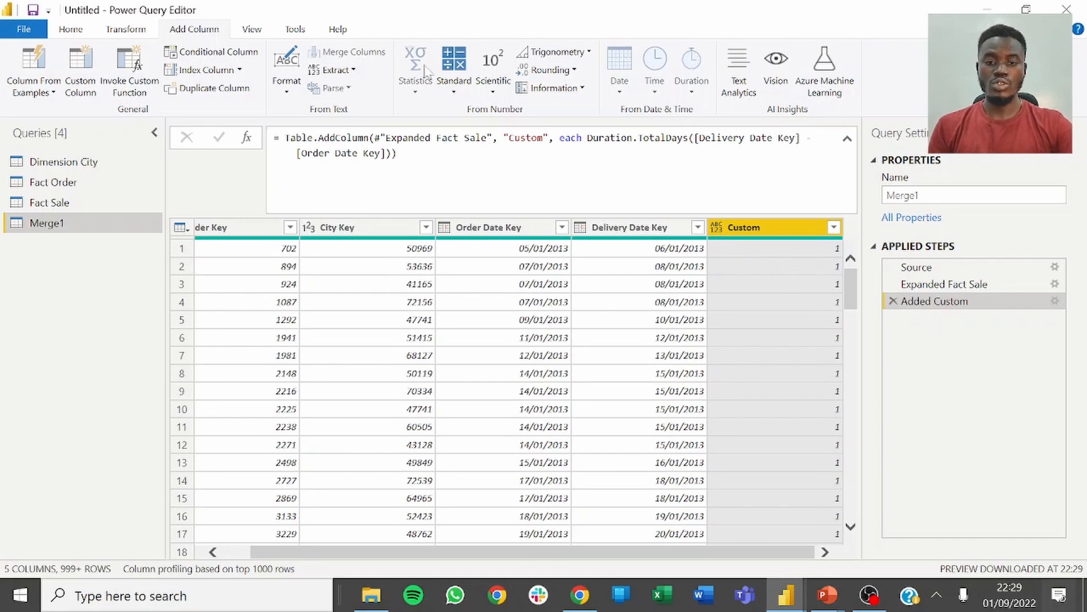
Rename the custom column to "Number of Days" within its Table.AddColumn formula.
left_click_drag(543, 138, 520, 138)
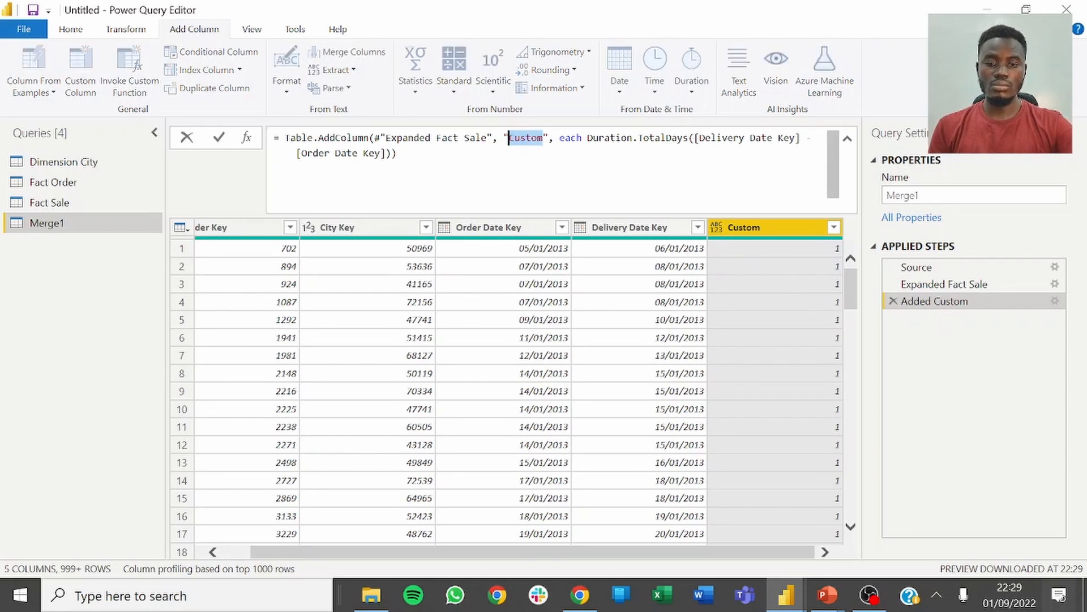
type("Bum")
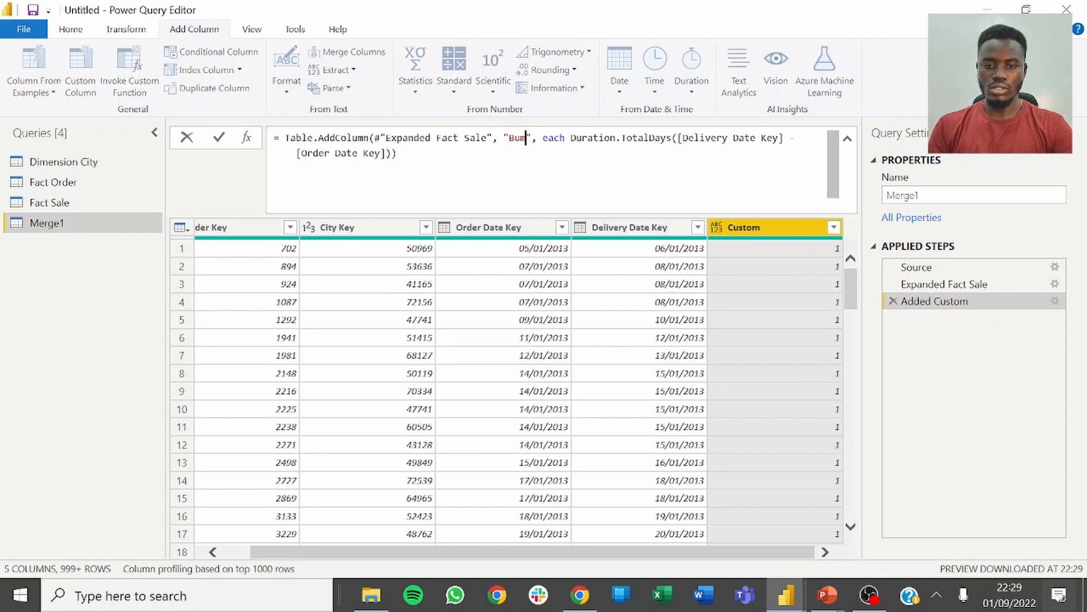
key("BackSpace")
key("BackSpace")
key("BackSpace")
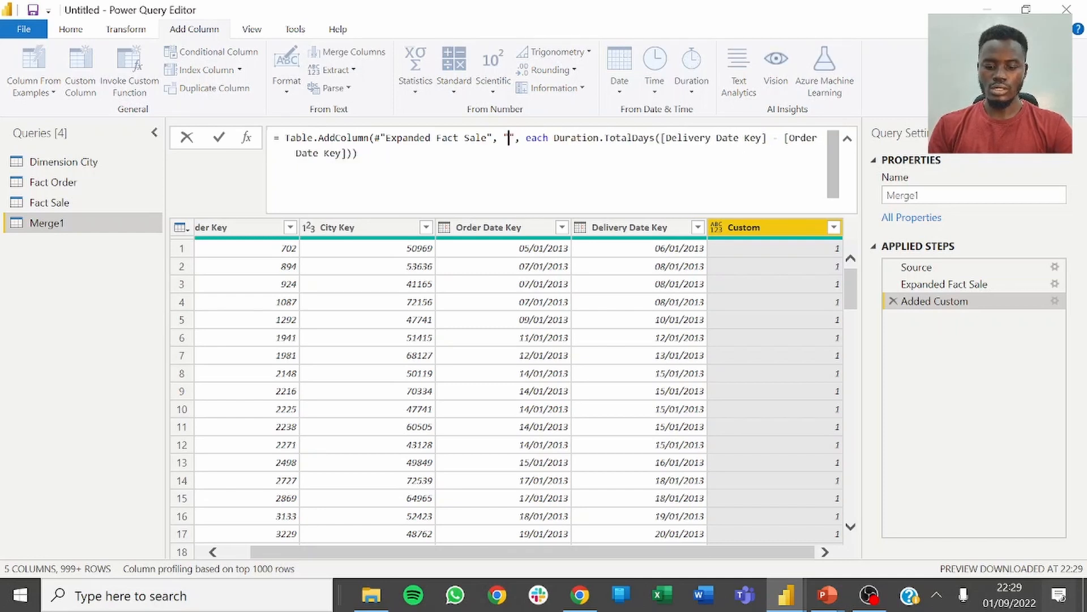
type("Number of D")
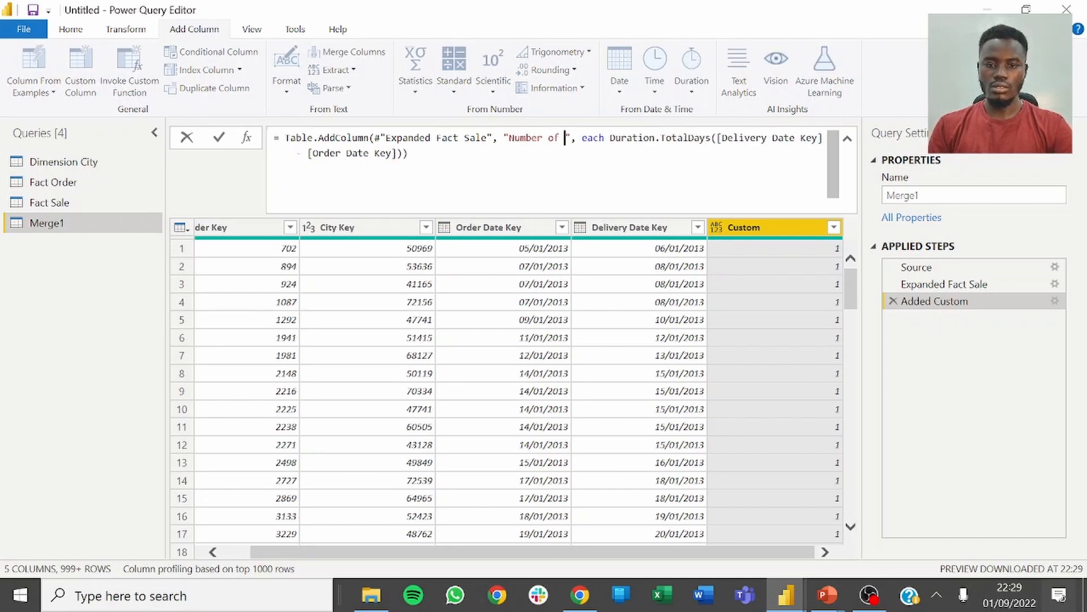
type("o")
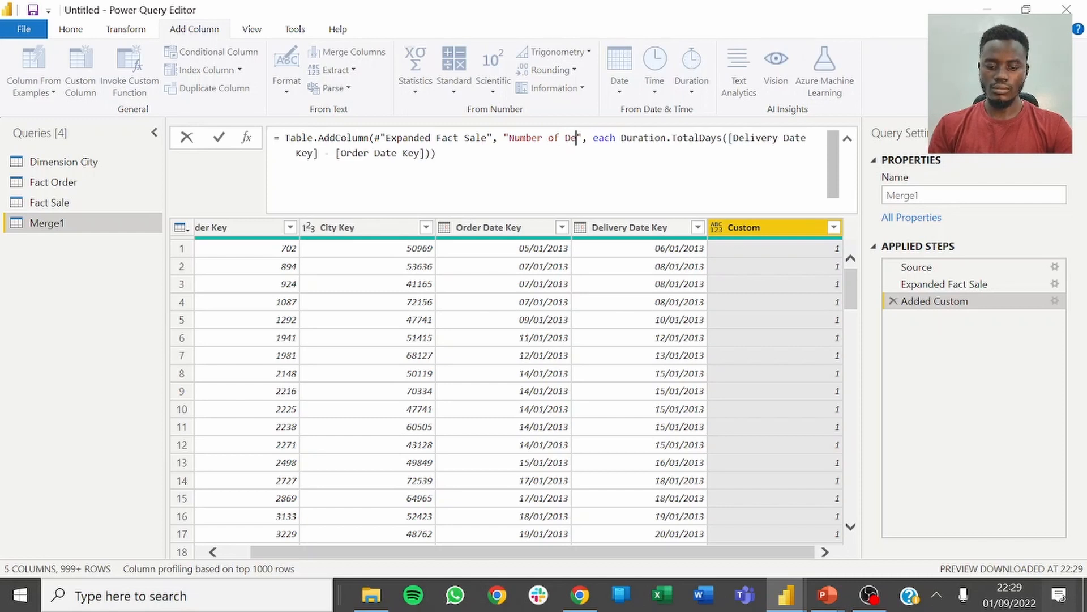
type("ys")
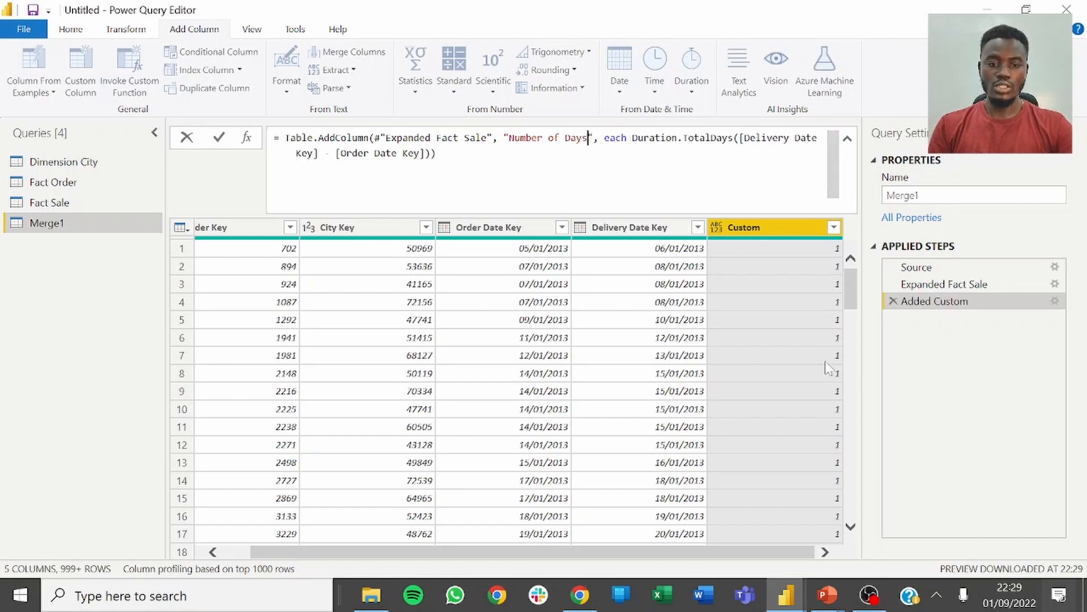
key("Return")
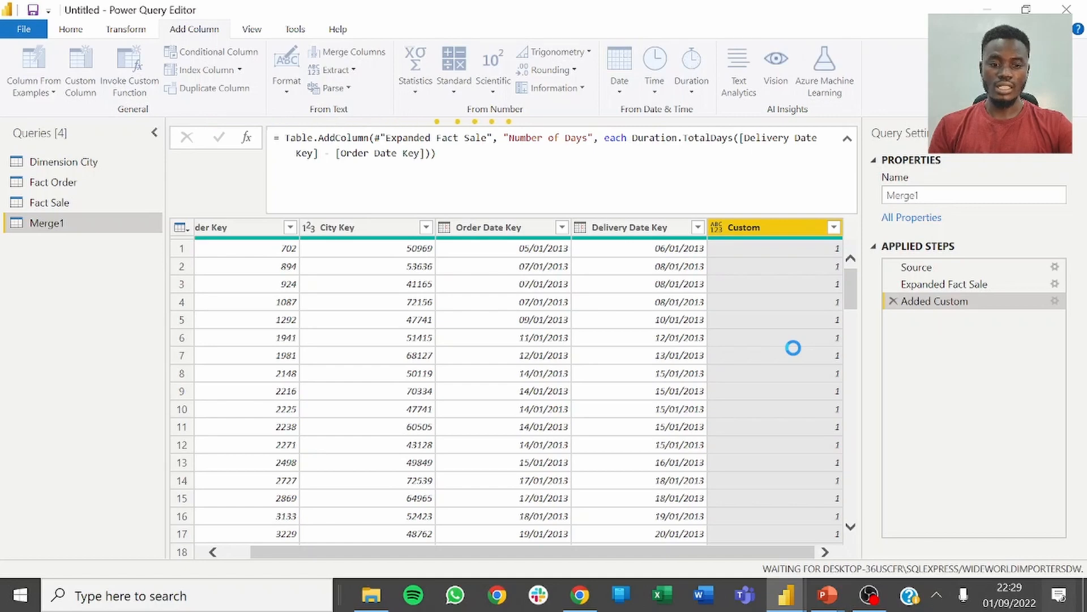
Check the Day 15 instructions in the PowerPoint slide show, and rename the custom column to "Delivery Days" in its Power Query formula.
key("alt+Tab")
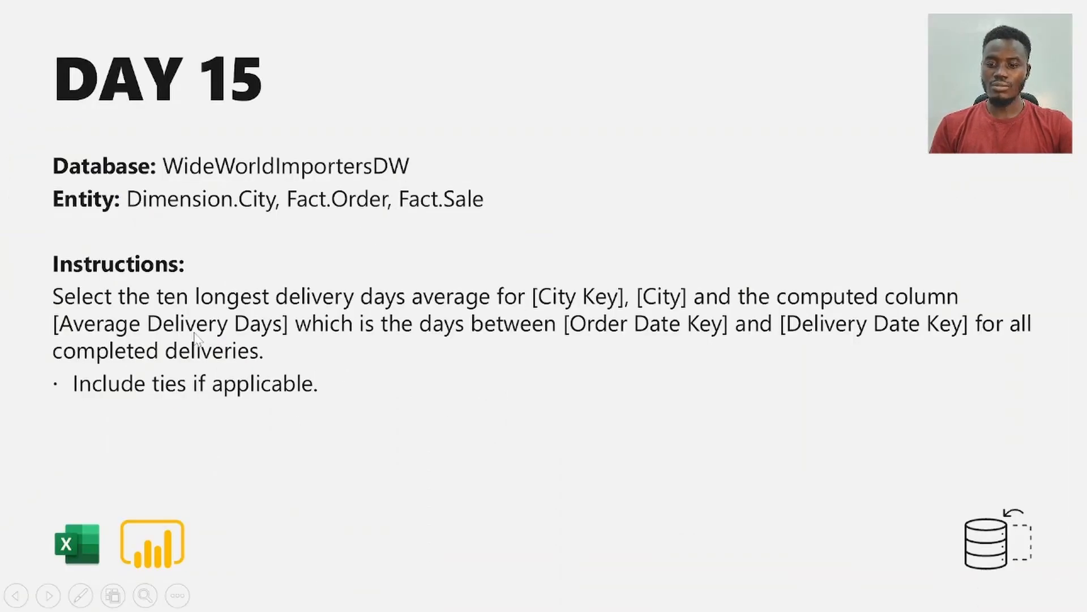
key("alt+Tab")
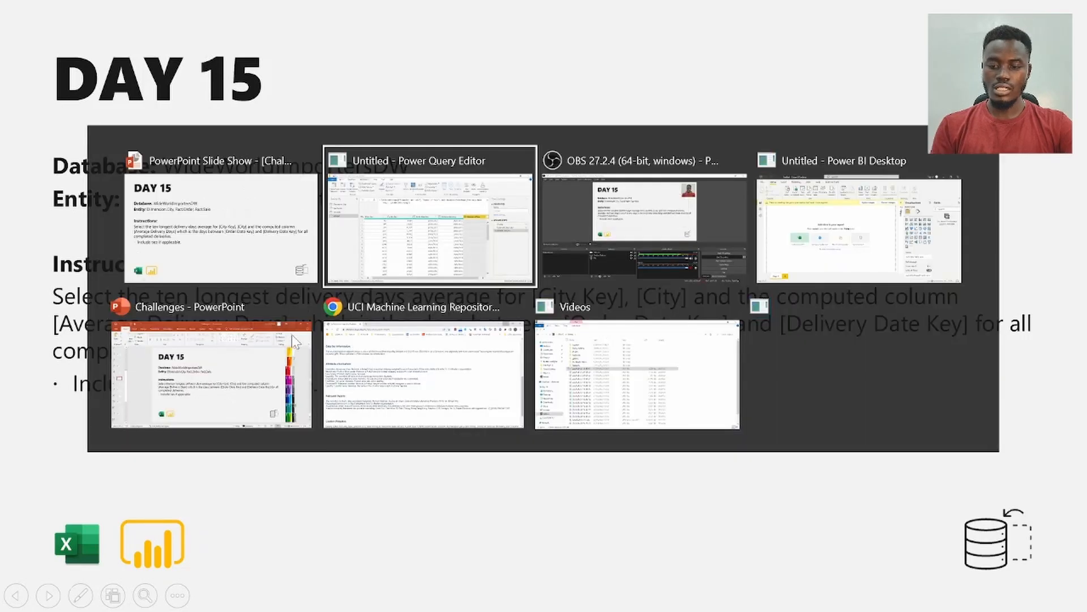
left_click(470, 232)
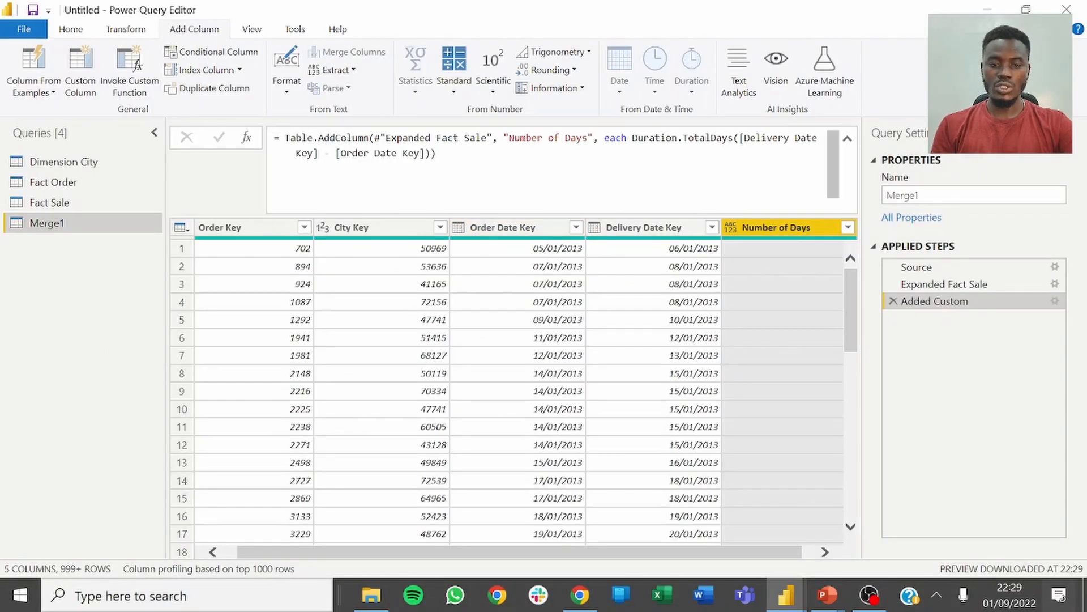
left_click(568, 138)
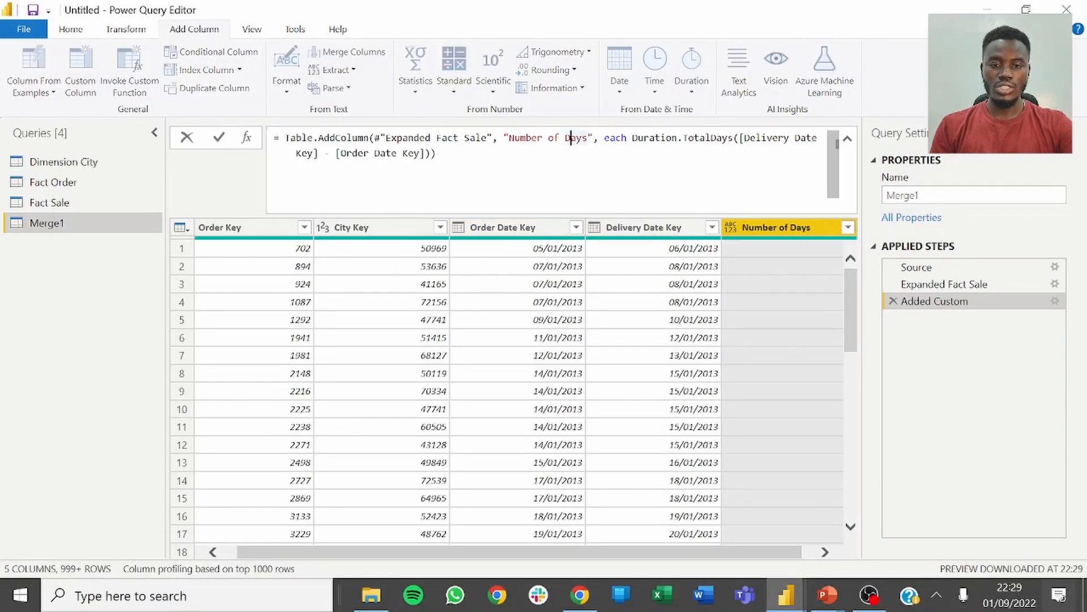
left_click_drag(565, 138, 509, 137)
type("Delive")
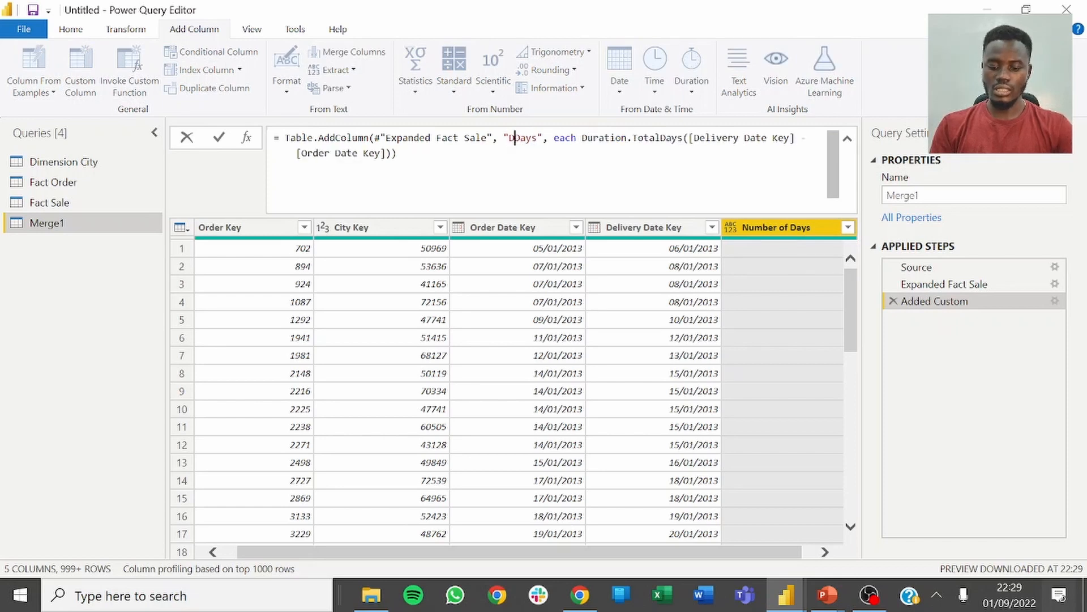
type("ry")
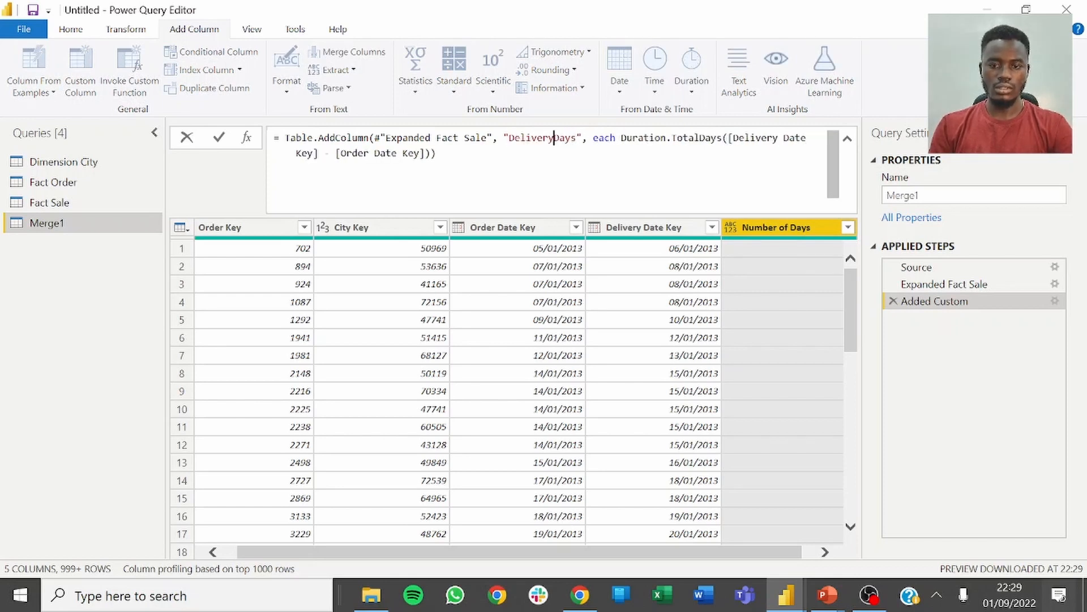
key("Return")
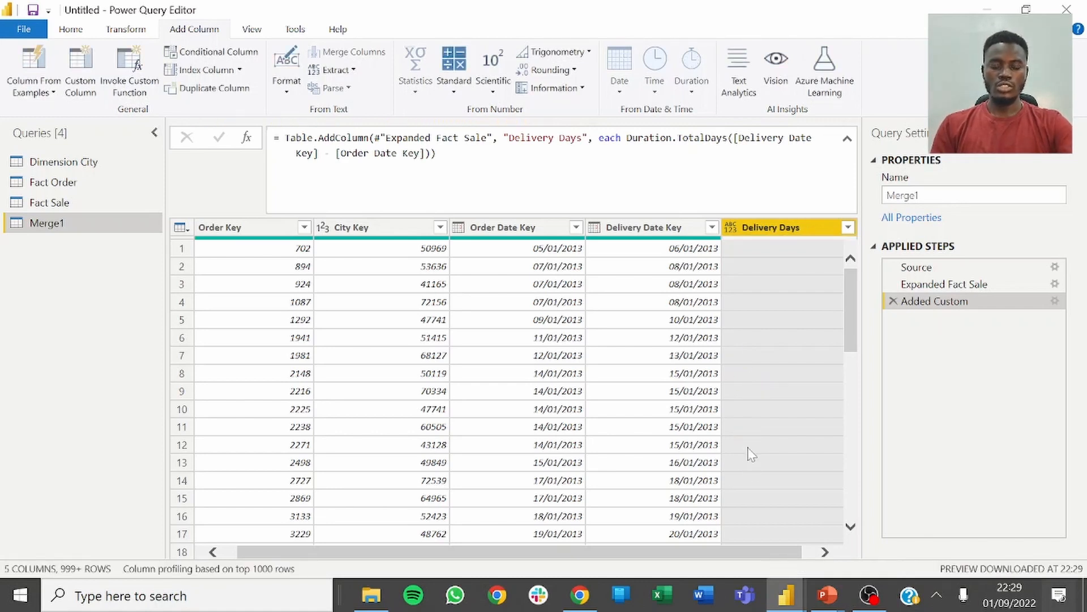
Start an advanced Group By on the merged query with City Key as the grouping column.
left_click_drag(672, 551, 800, 554)
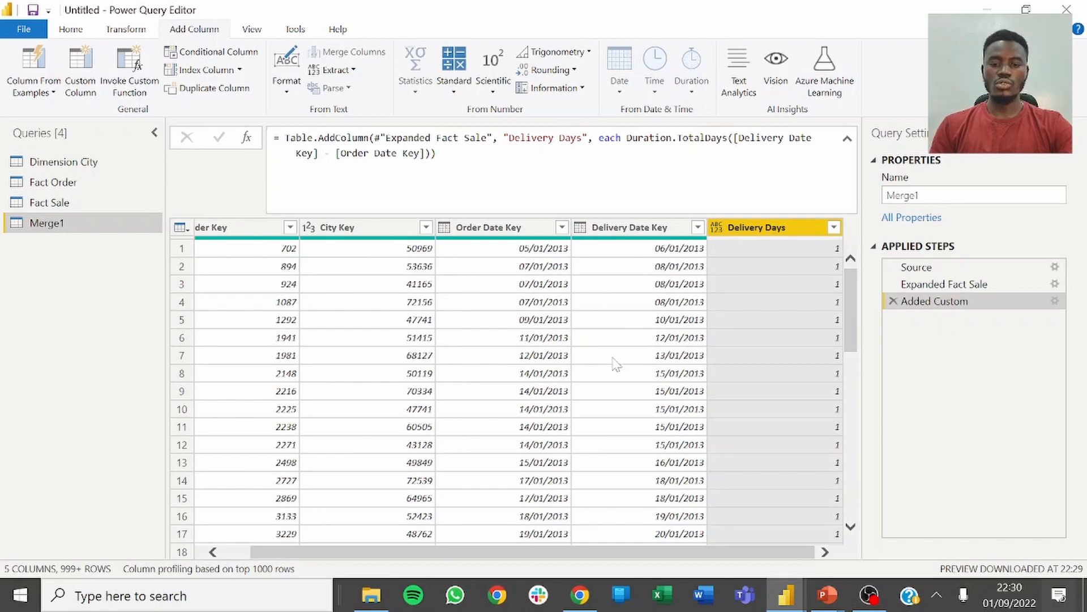
scroll(633, 340, "down", 6)
scroll(622, 359, "up", 6)
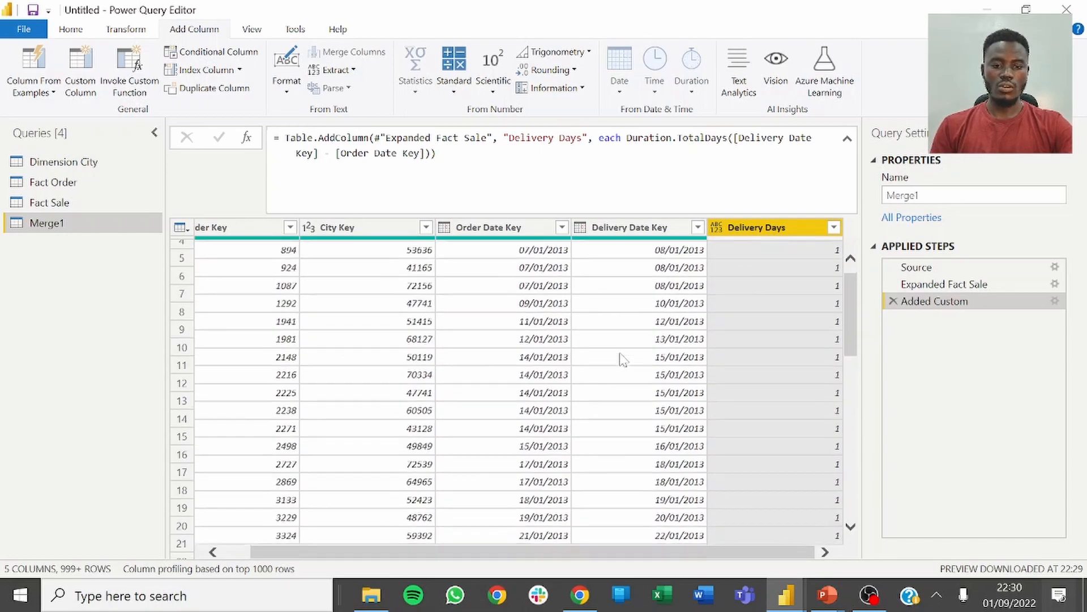
left_click_drag(648, 555, 605, 569)
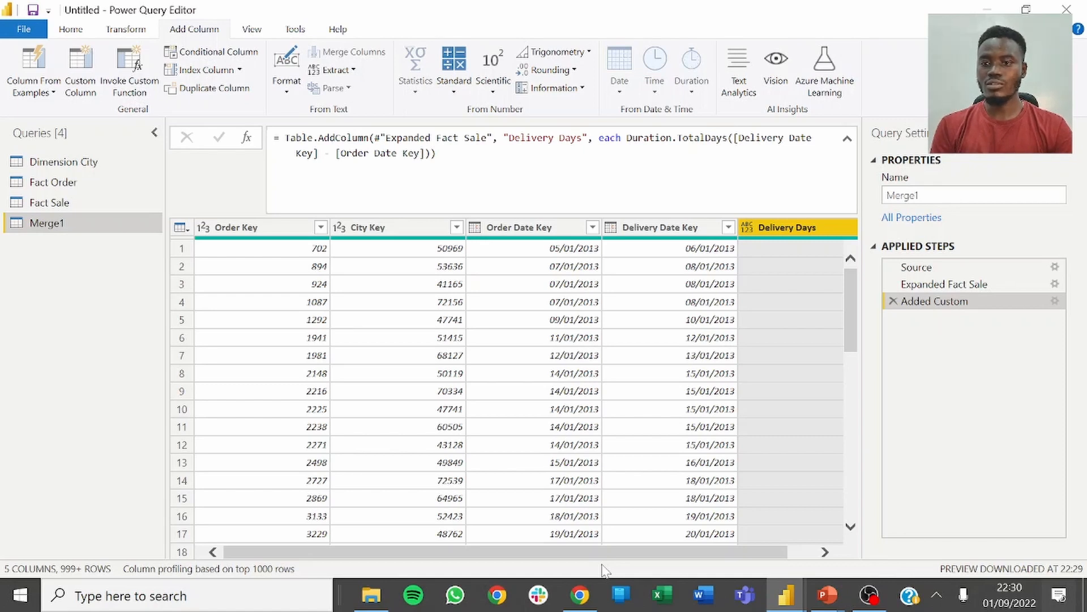
left_click(122, 30)
left_click(22, 68)
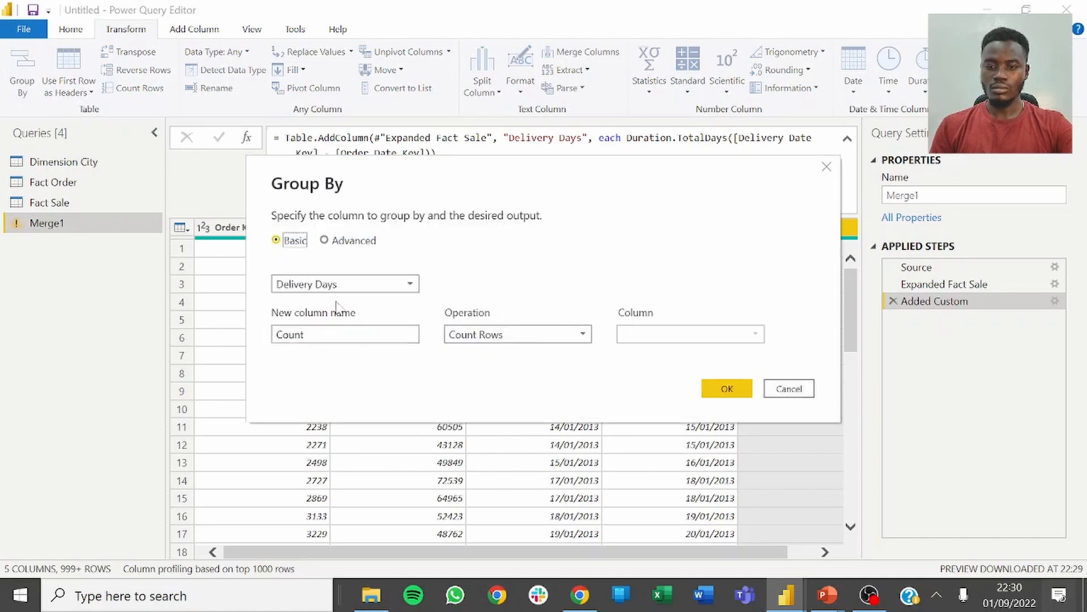
left_click(334, 284)
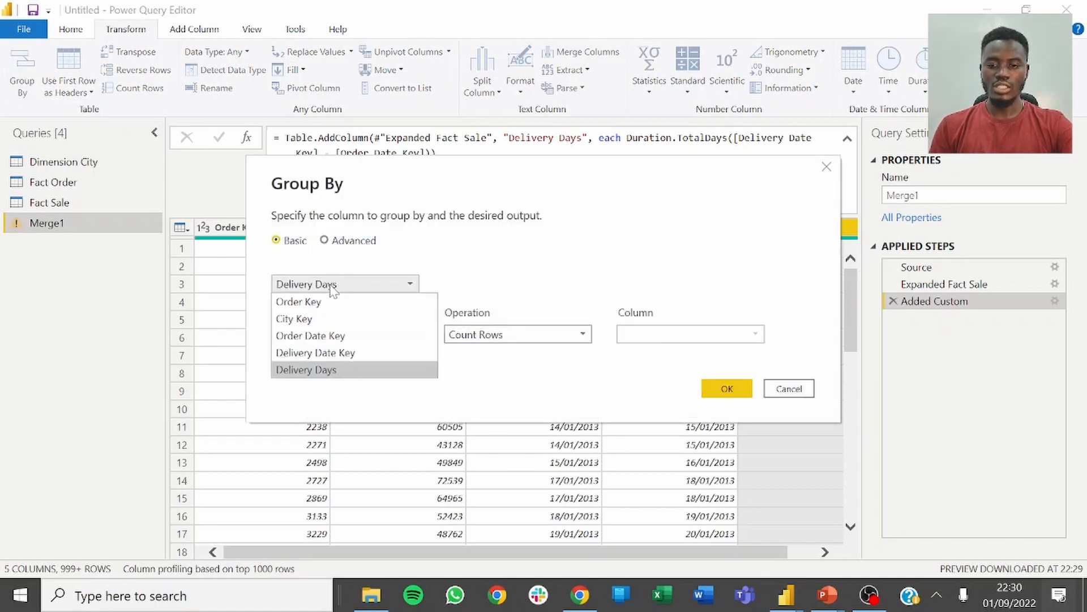
left_click(324, 240)
left_click(337, 284)
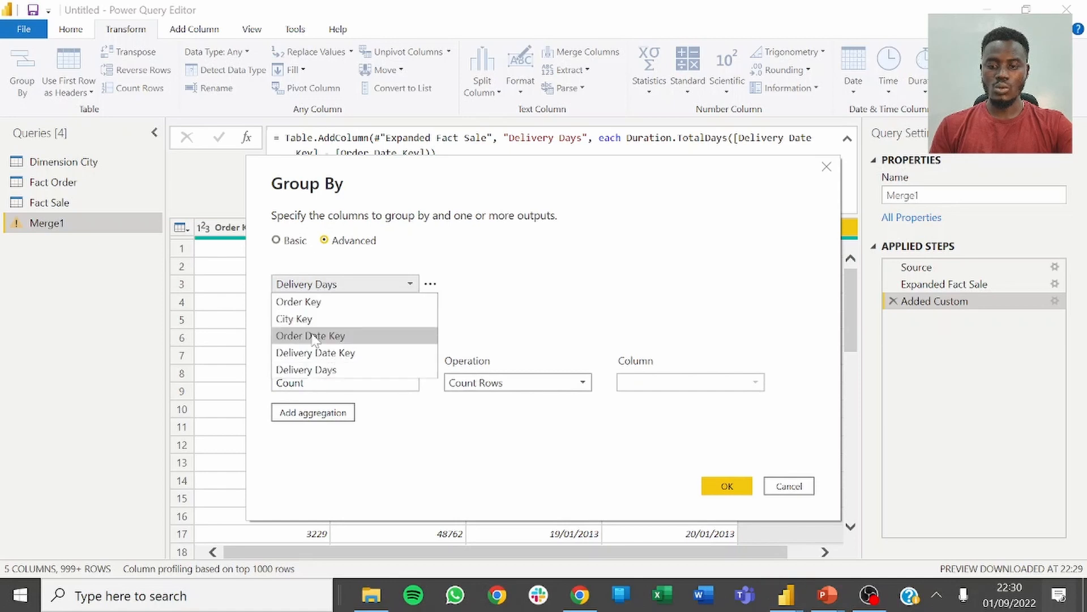
left_click(316, 318)
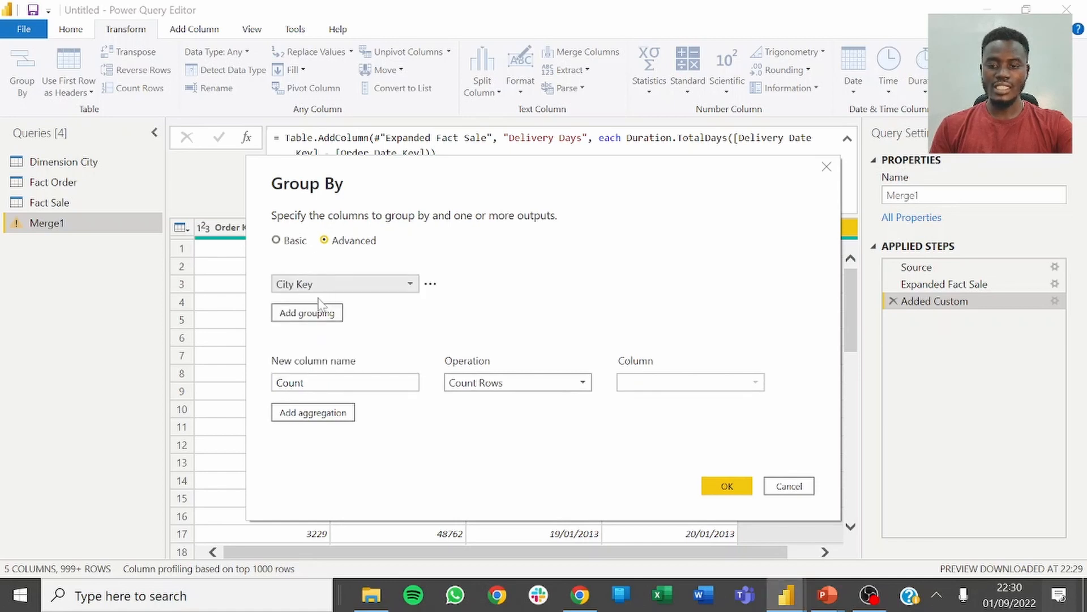
left_click(315, 313)
left_click(323, 316)
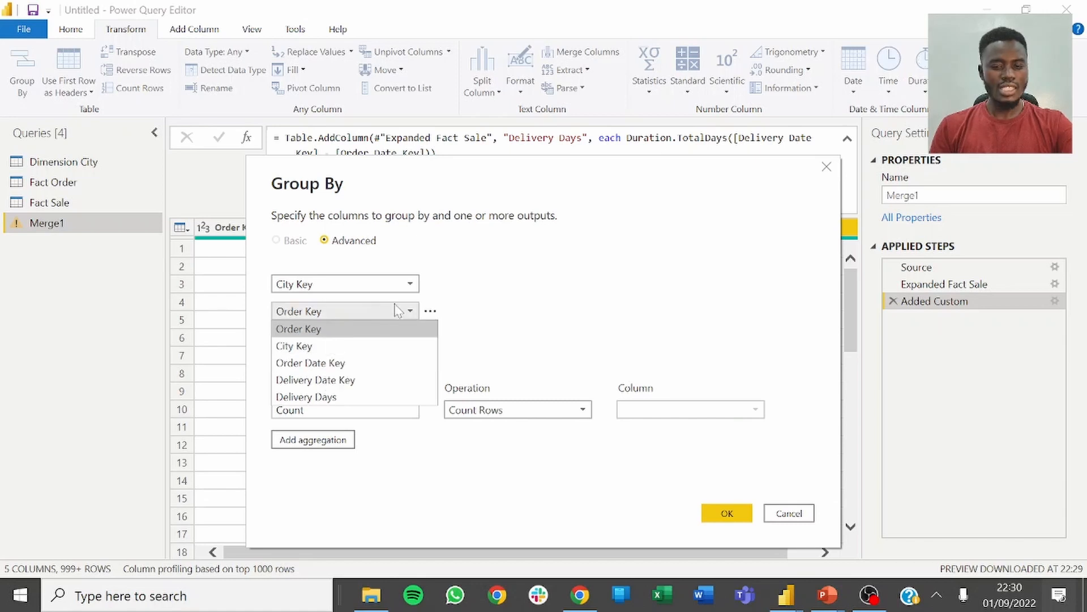
left_click(445, 285)
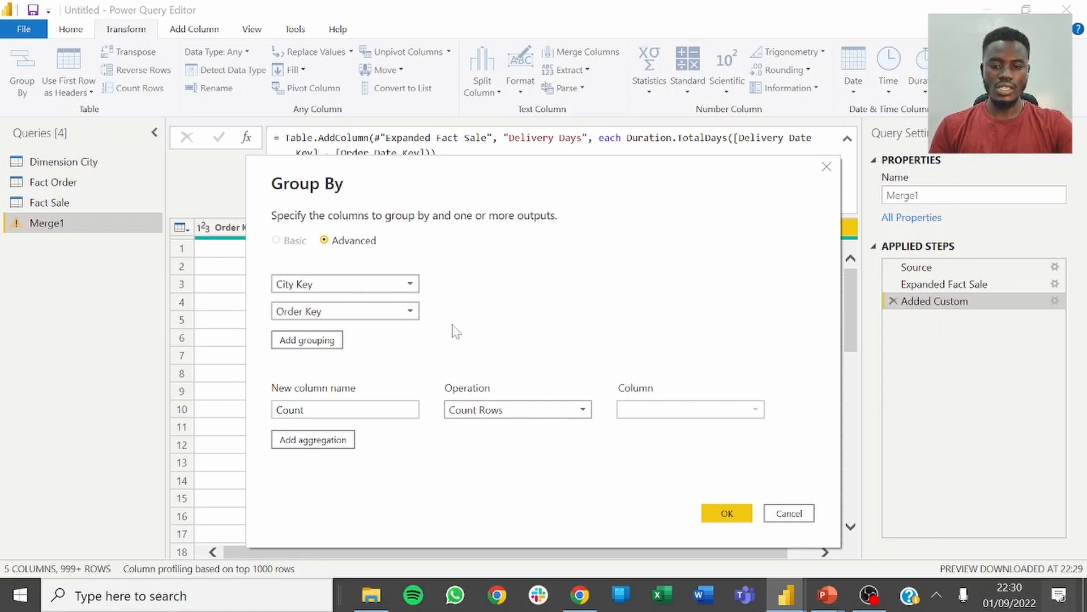
left_click(430, 311)
left_click(459, 329)
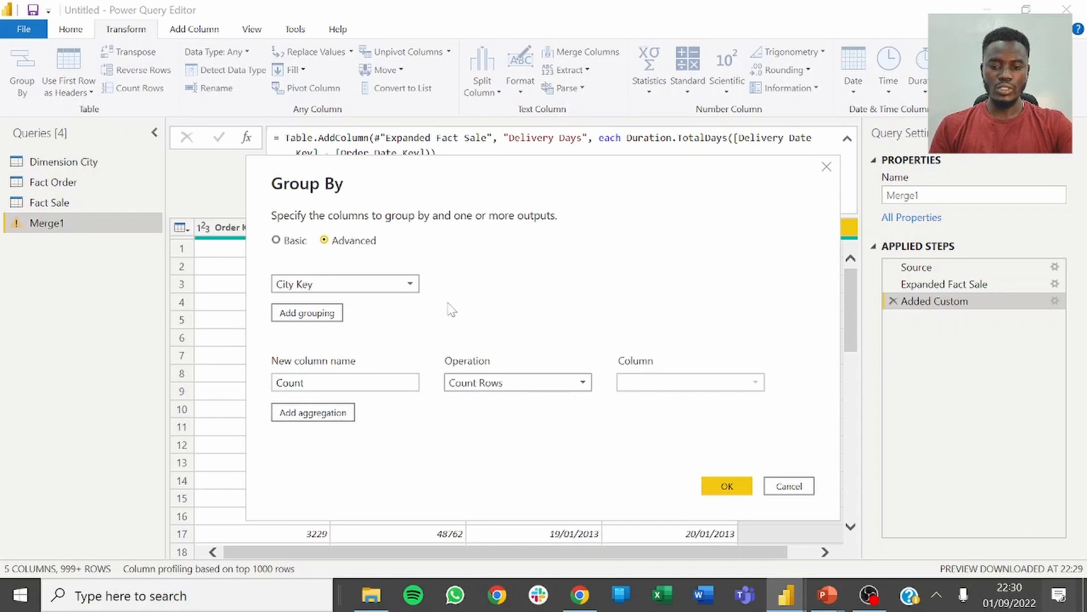
Name the new aggregation column "Average Delivery Days".
left_click_drag(309, 383, 266, 386)
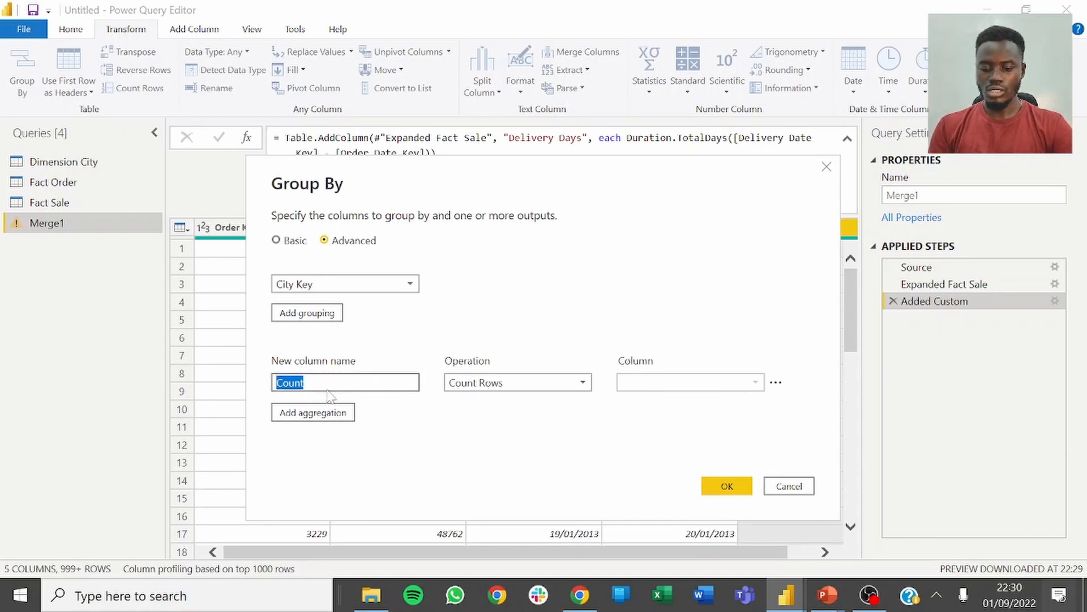
type("Average ")
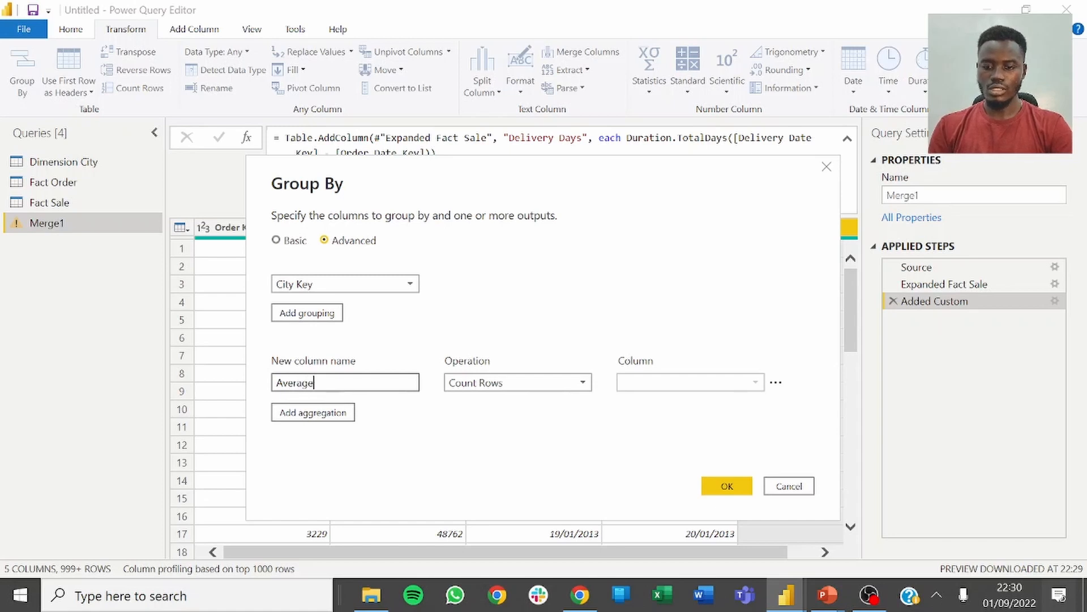
type("Del")
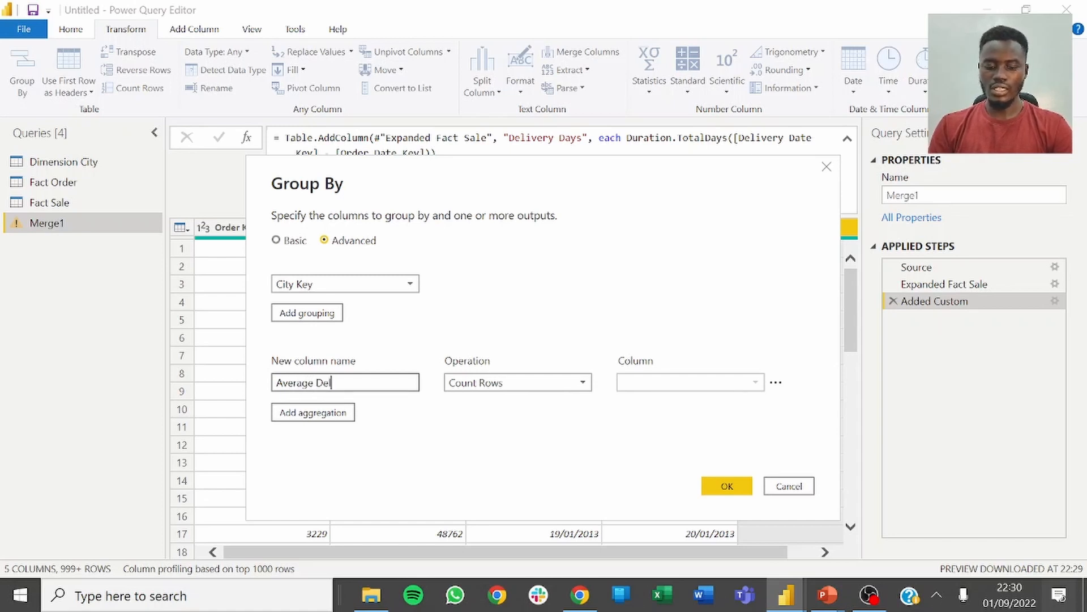
type("iveryD")
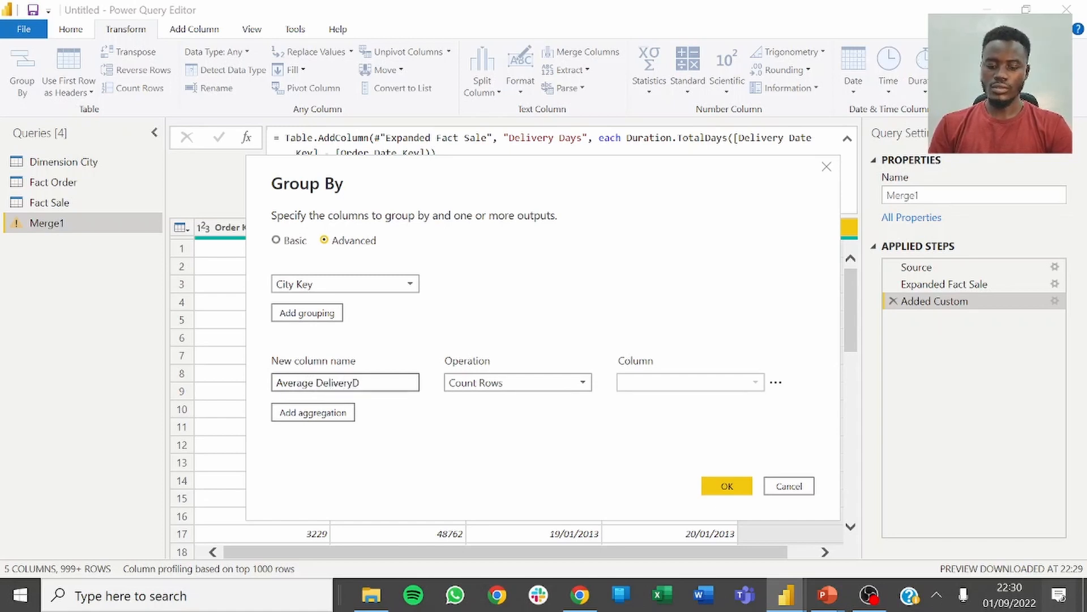
type("ays")
left_click(354, 383)
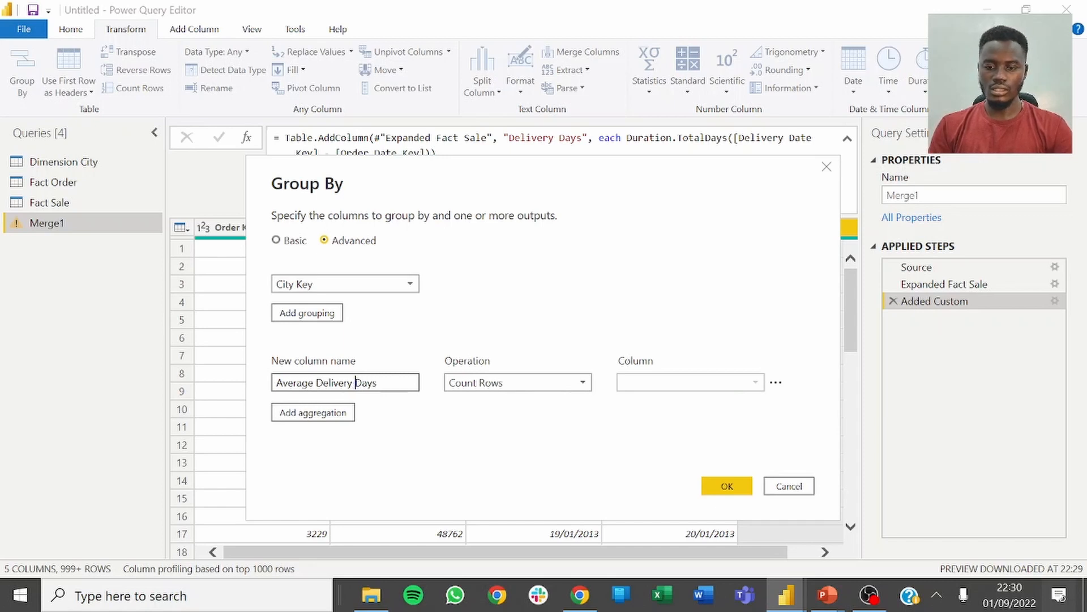
Set the aggregation to the Average of the Delivery Days column and apply the grouping.
left_click(534, 389)
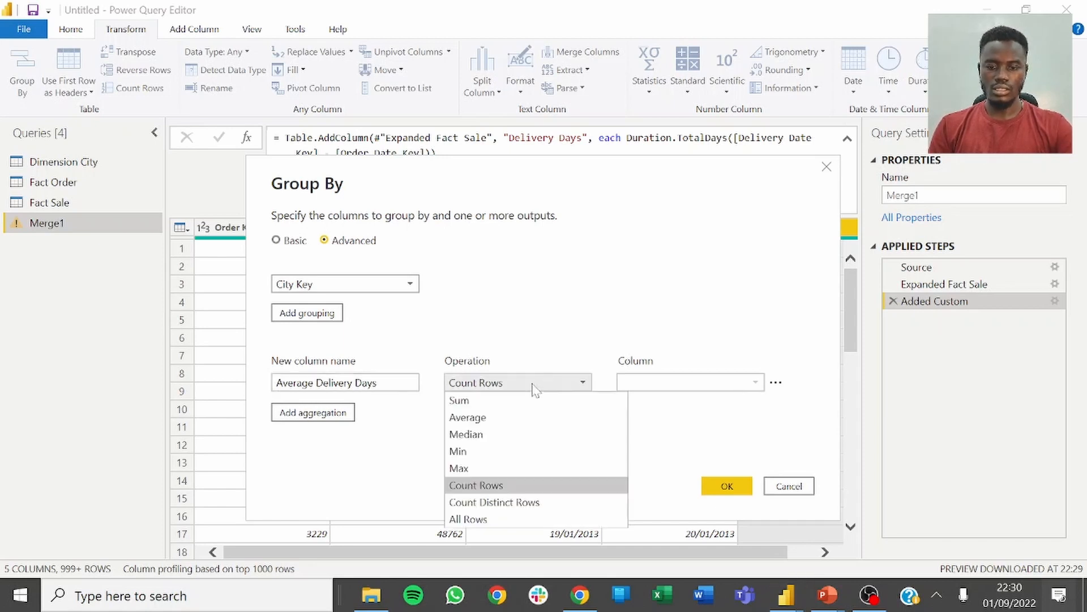
left_click(504, 416)
left_click(500, 386)
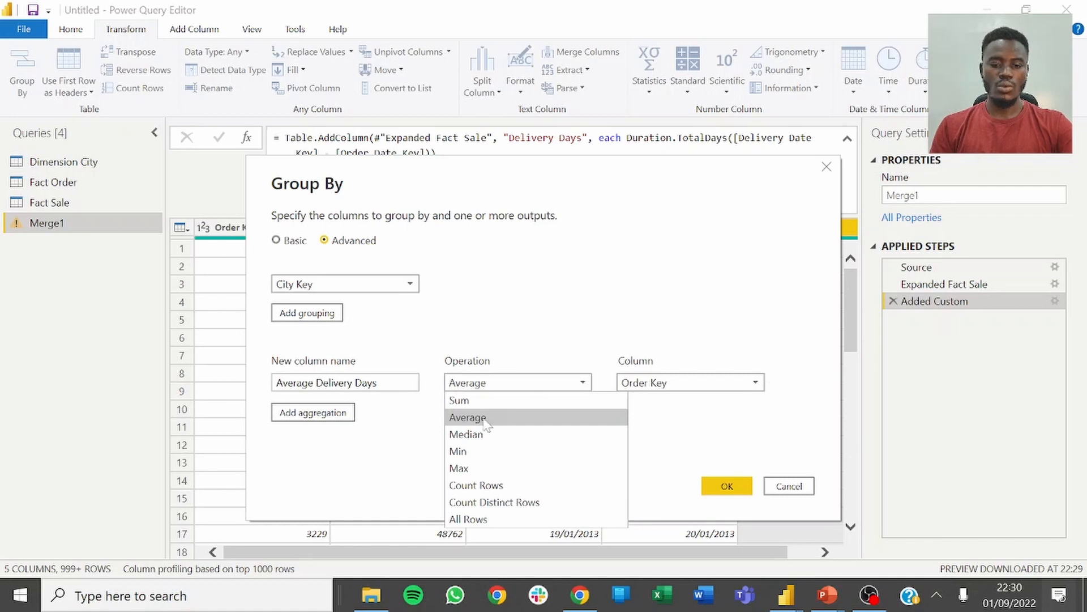
left_click(691, 435)
left_click(665, 389)
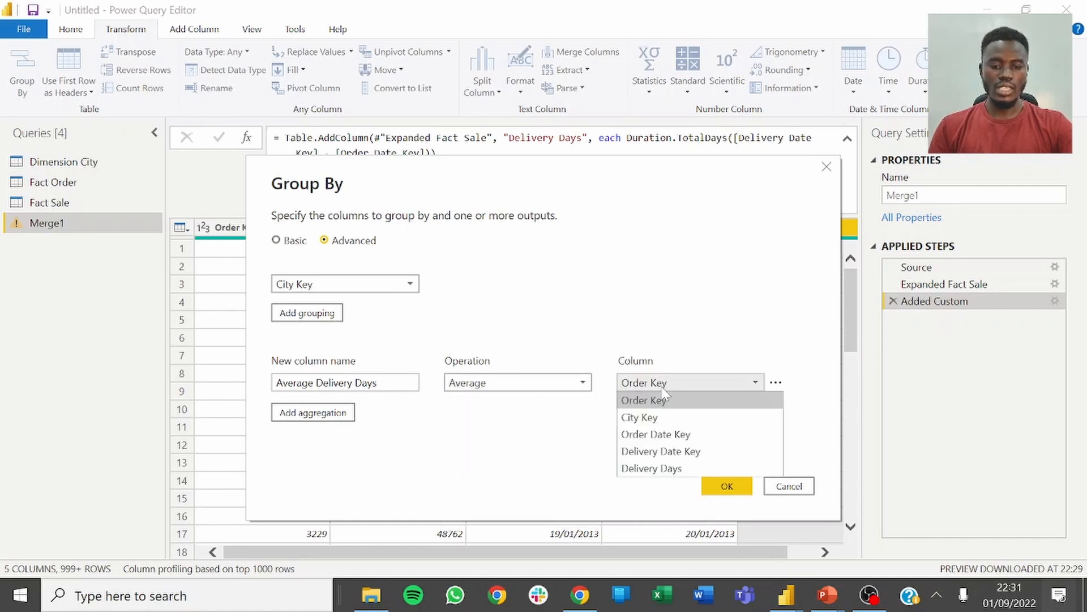
left_click(639, 469)
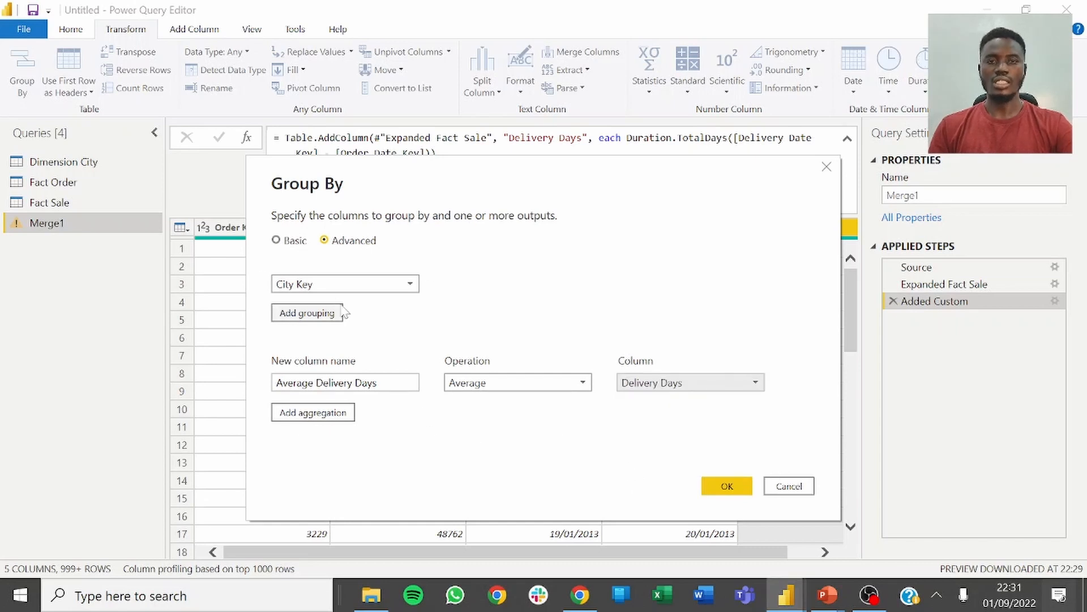
left_click(727, 487)
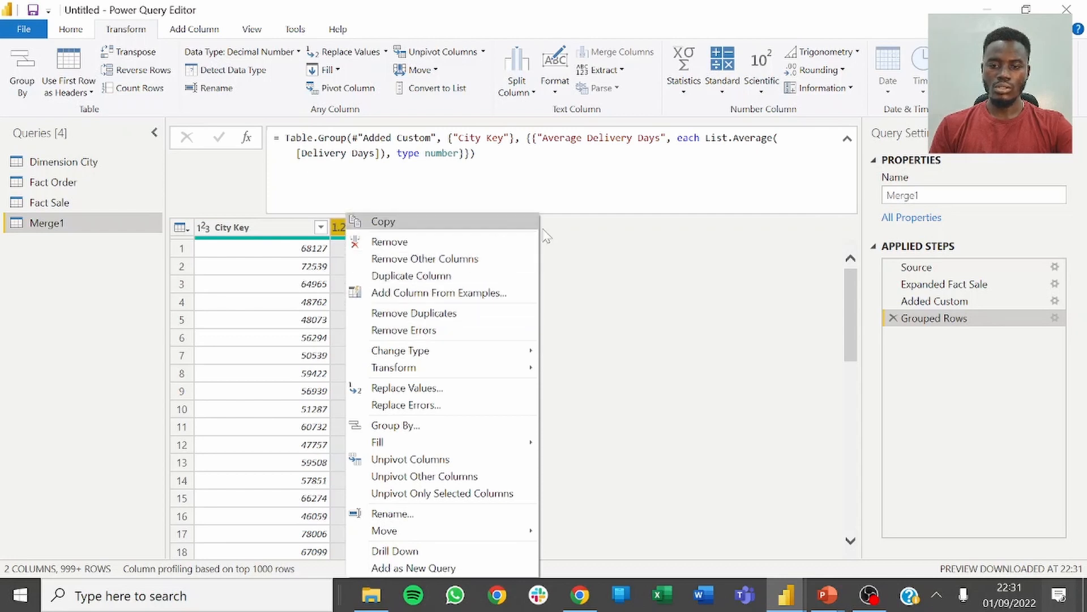
Change the data type of the Average Delivery Days column to Whole Number.
left_click(346, 234)
left_click(343, 228)
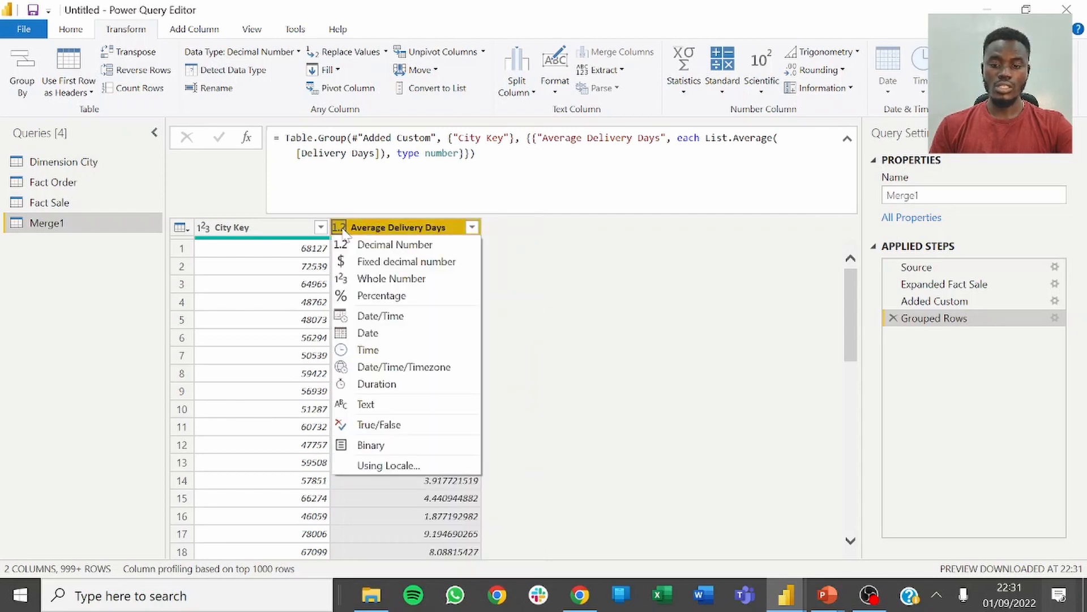
left_click(371, 278)
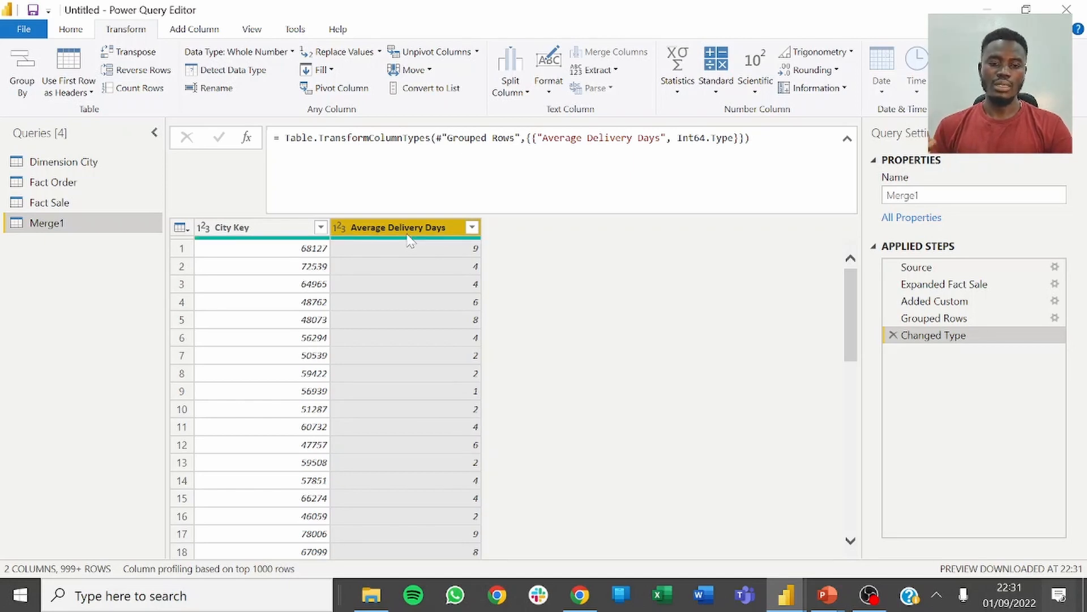
Examine the unrounded Average Delivery Days values at the Grouped Rows step.
left_click(950, 318)
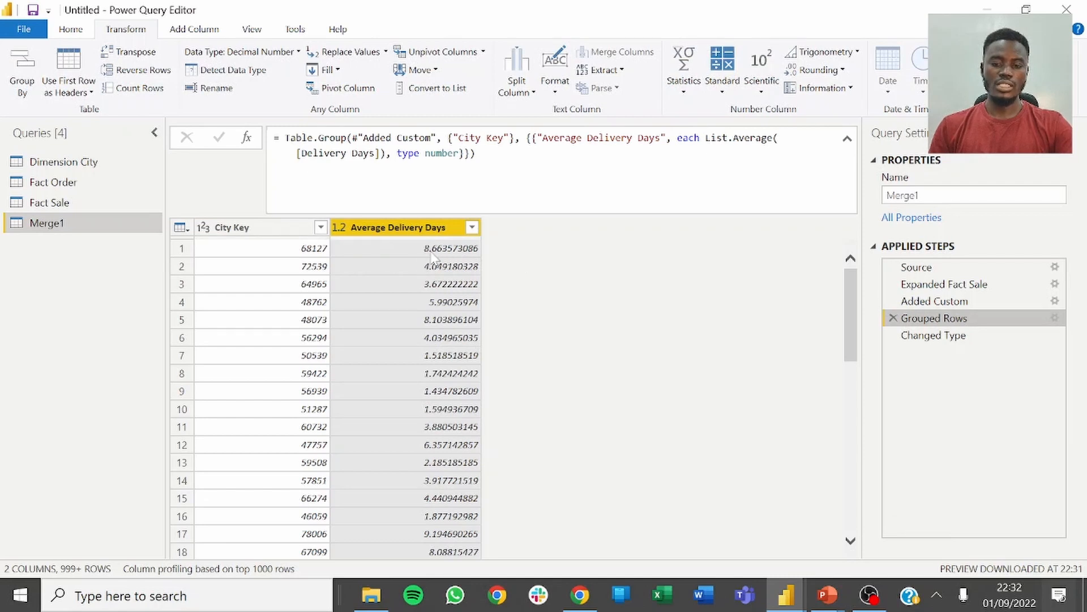
scroll(451, 312, "down", 2)
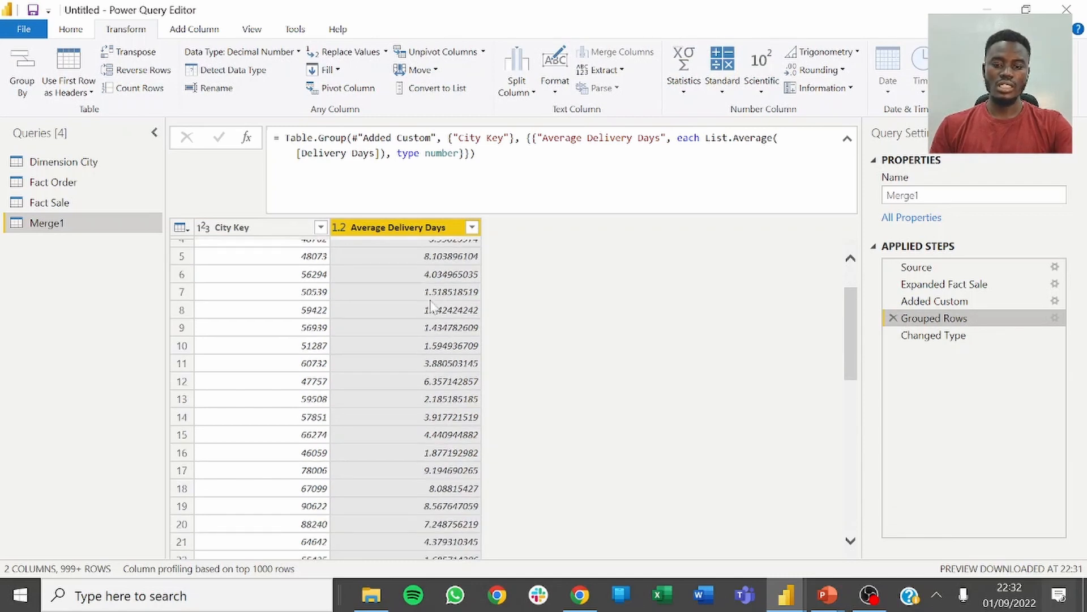
scroll(432, 268, "up", 2)
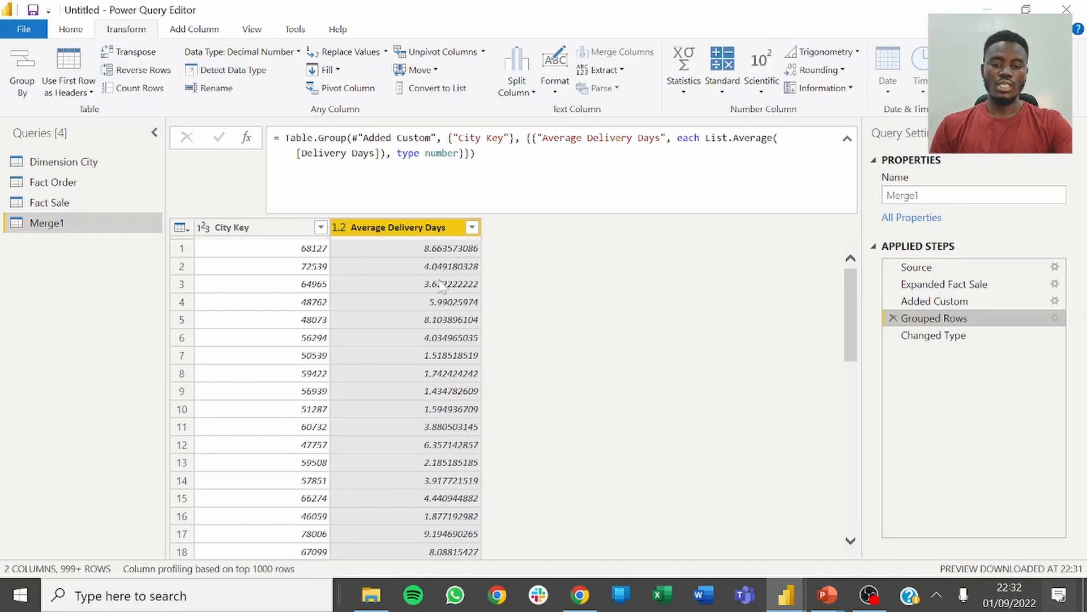
scroll(442, 288, "down", 14)
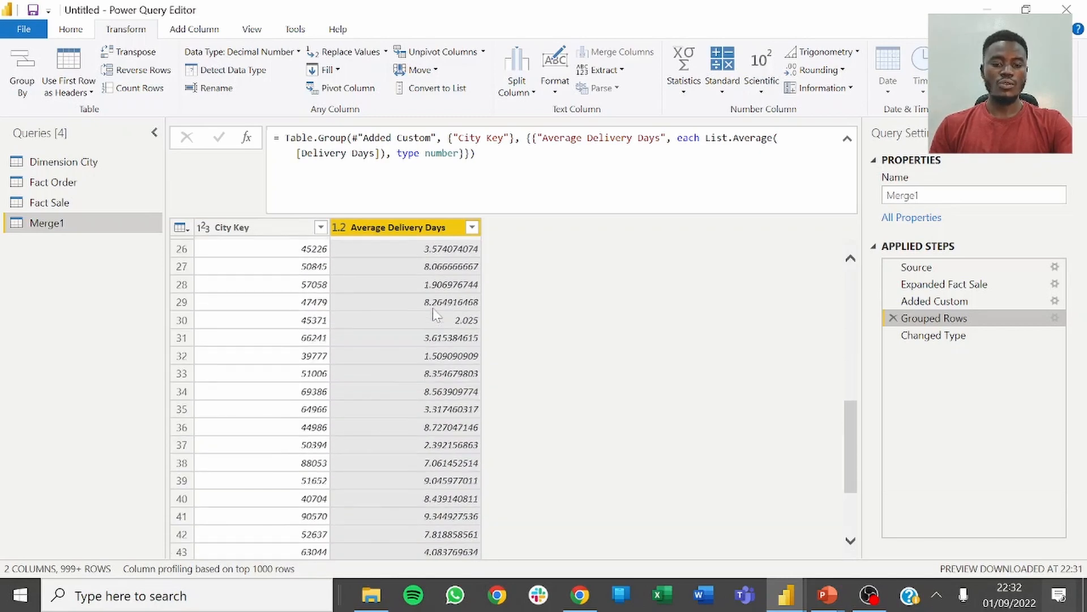
Clear everything after "Table." in the formula of the Changed Type step.
left_click(931, 337)
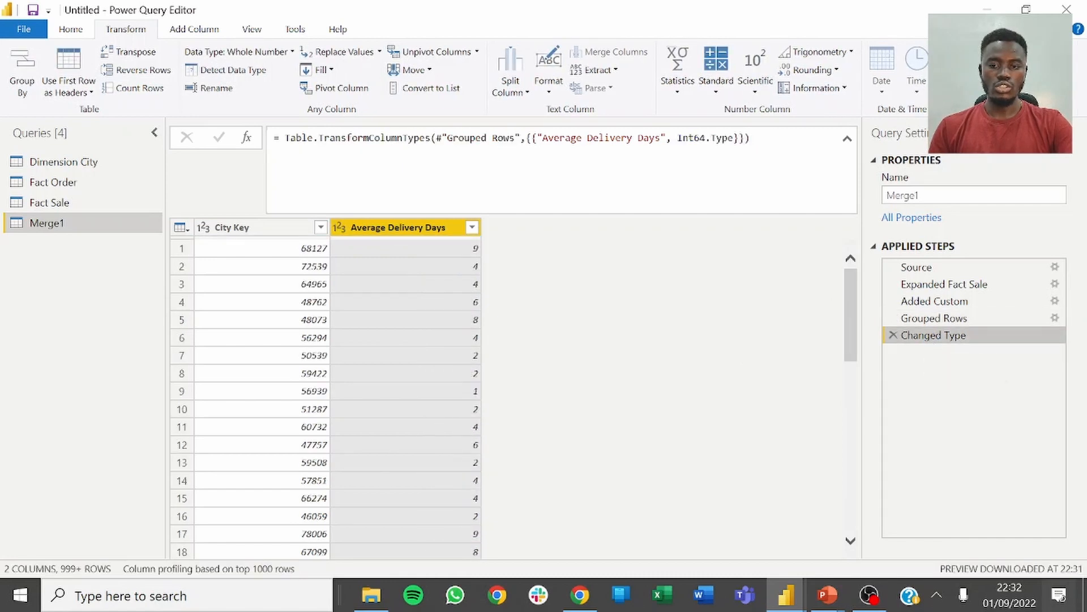
left_click_drag(702, 138, 301, 138)
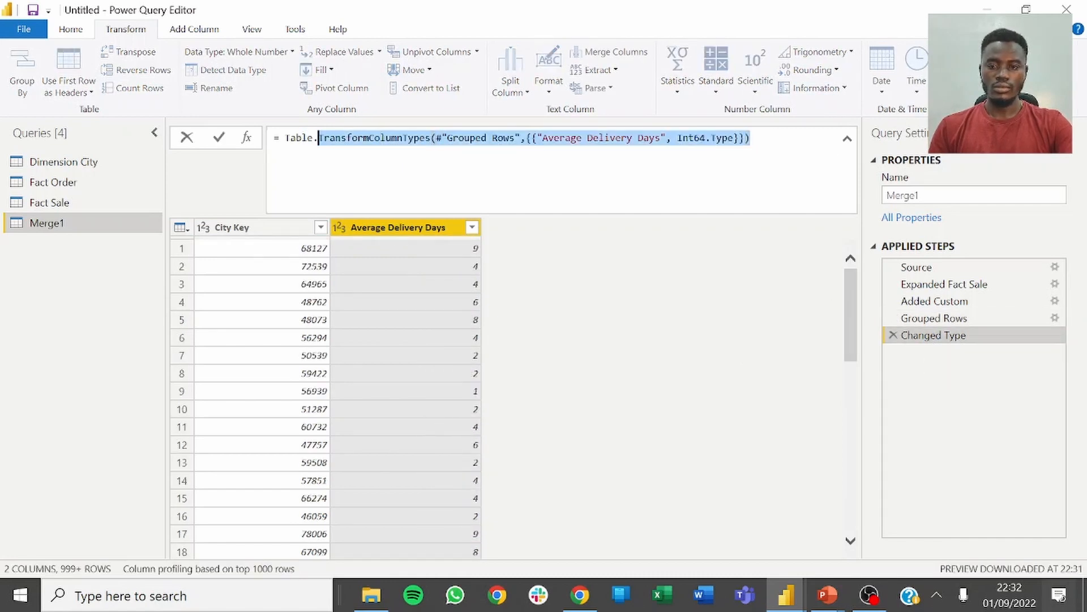
key("BackSpace")
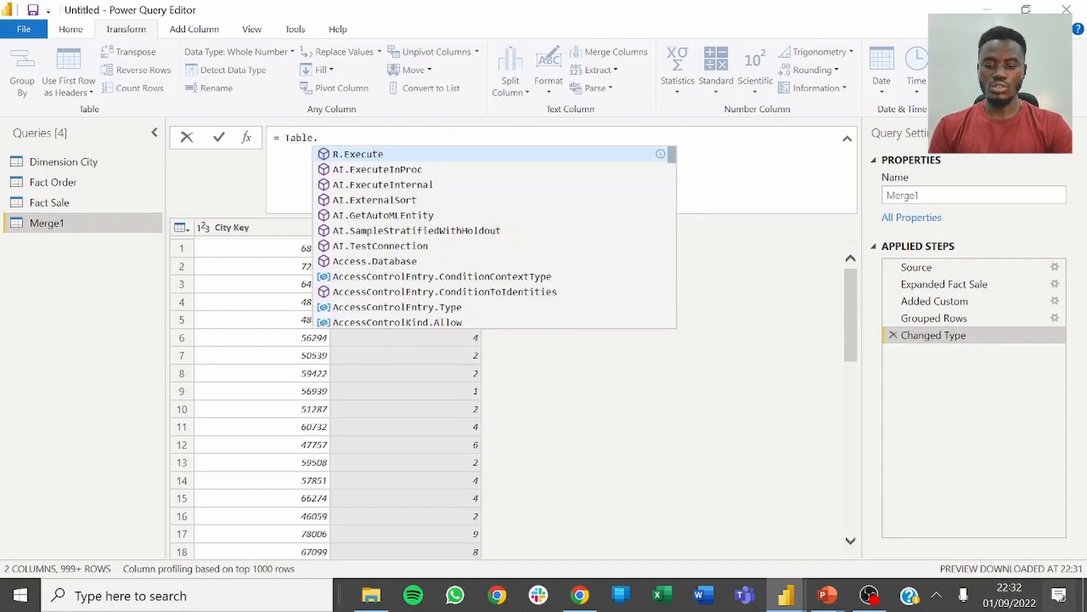
type("Tra")
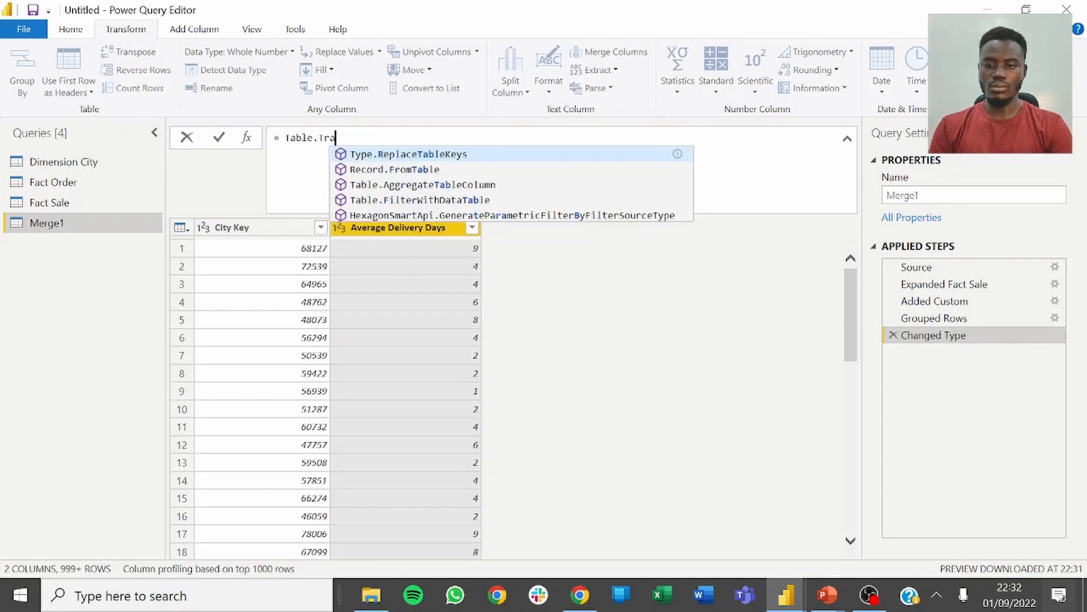
type("b")
key("BackSpace")
type("n")
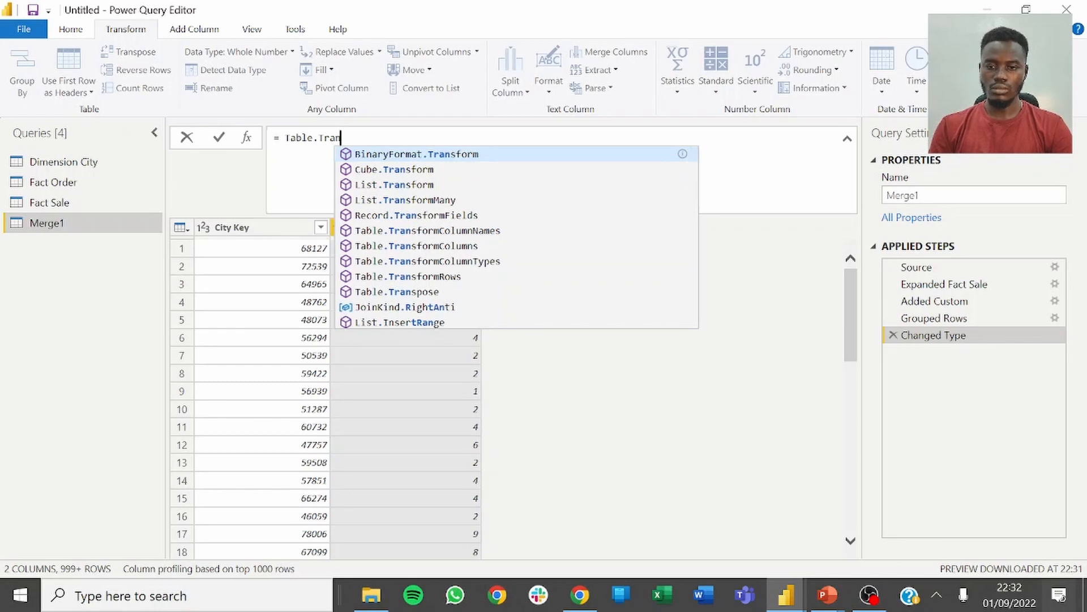
key("BackSpace")
key("BackSpace")
key("BackSpace")
key("BackSpace")
key("BackSpace")
key("BackSpace")
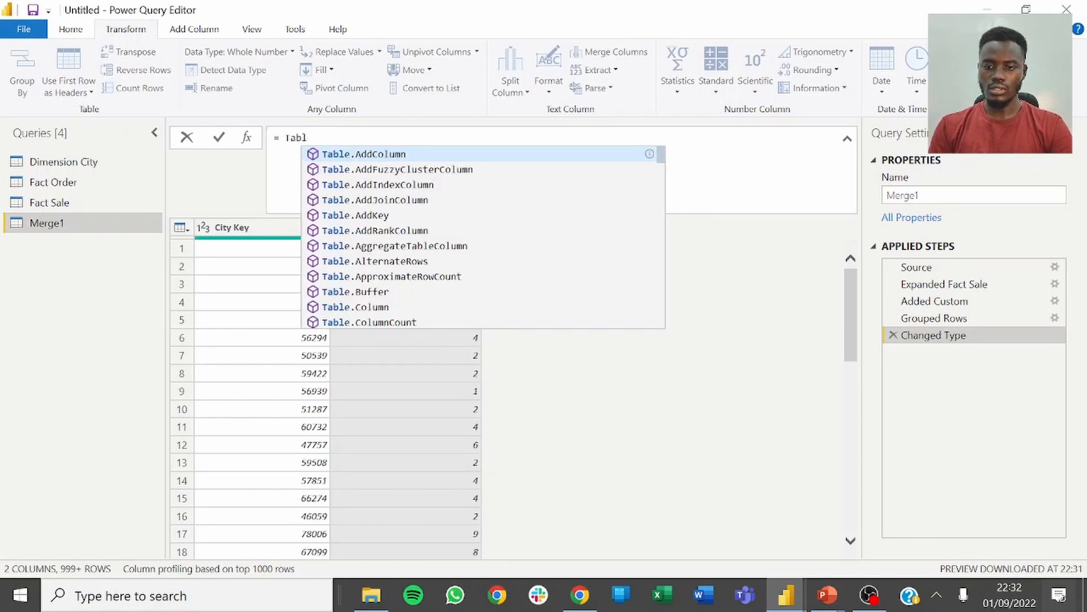
Write a Table.TransformColumns formula that takes #"Grouped Rows" as its table and opens a braced list of transformations.
type("e")
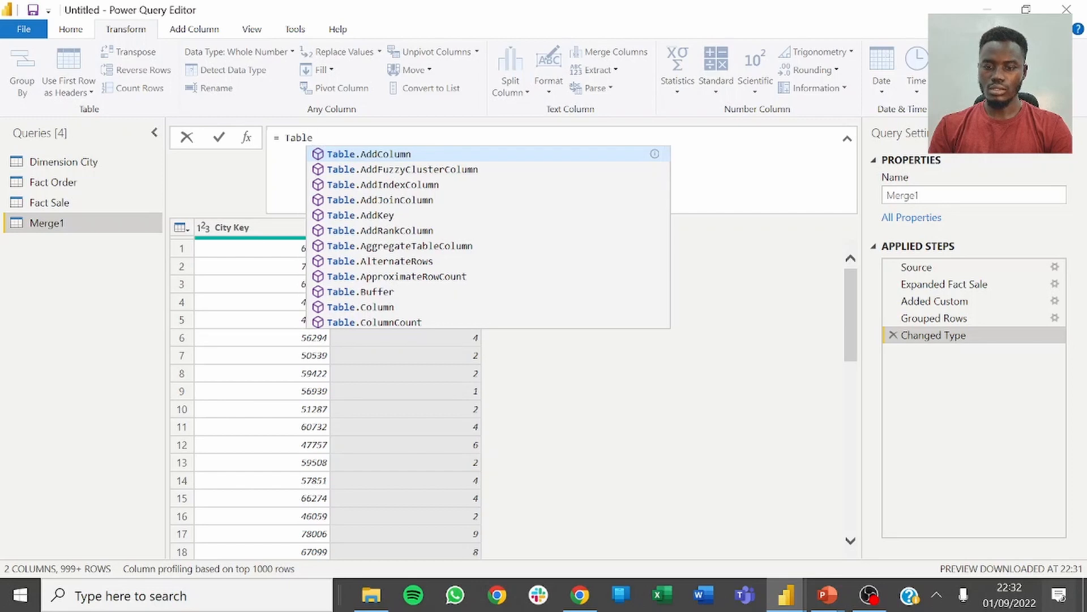
type("trans")
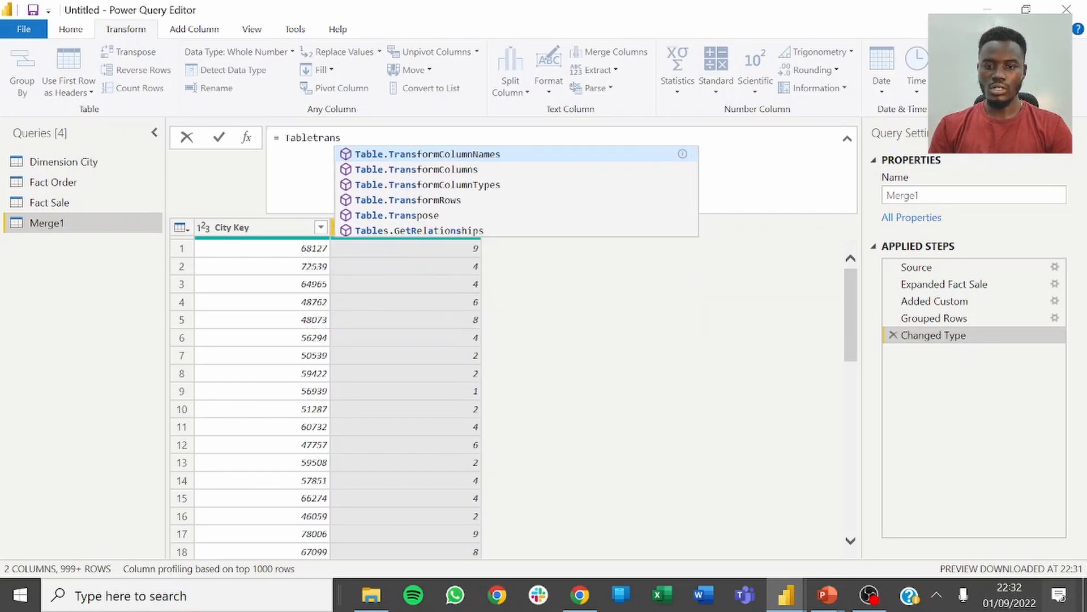
key("Down")
key("Tab")
type("(")
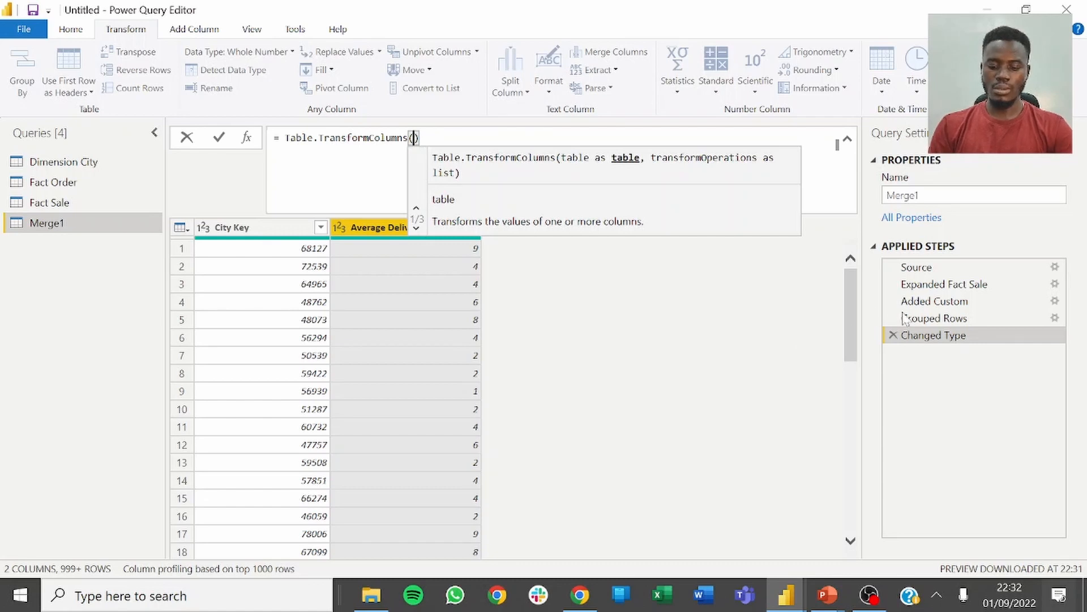
type("GRou")
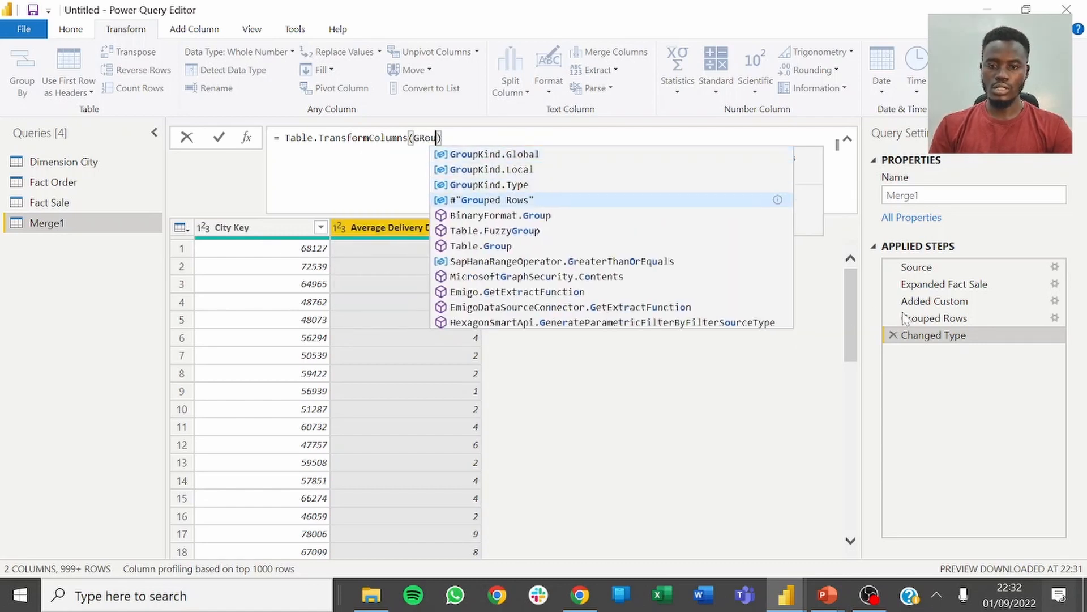
key("Tab")
type(", {")
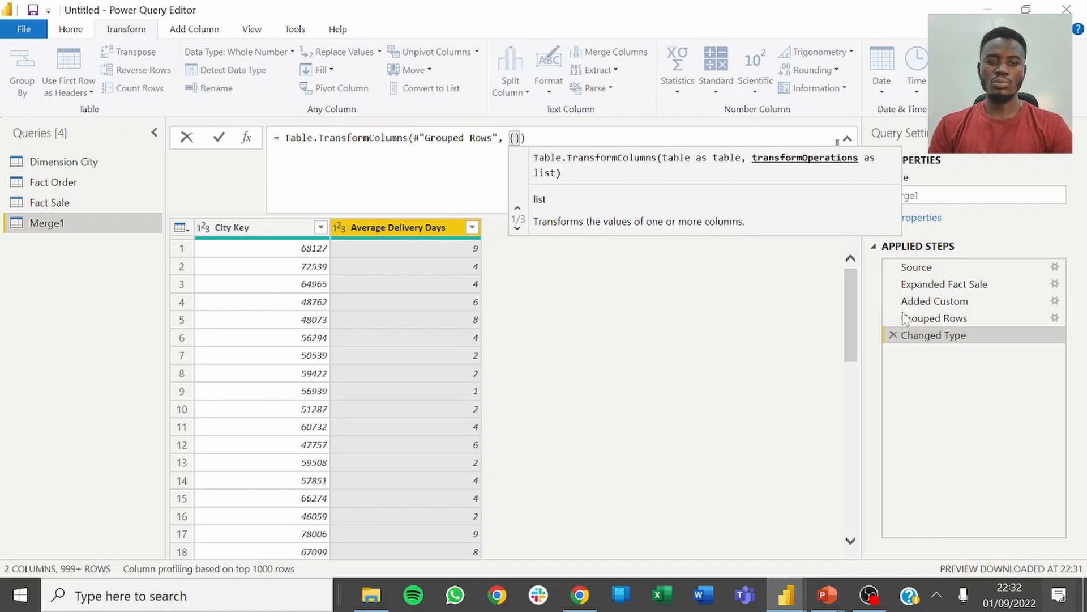
Enter "Average Delivery Days" as the column in the transformation list, followed by the each keyword.
type("\"")
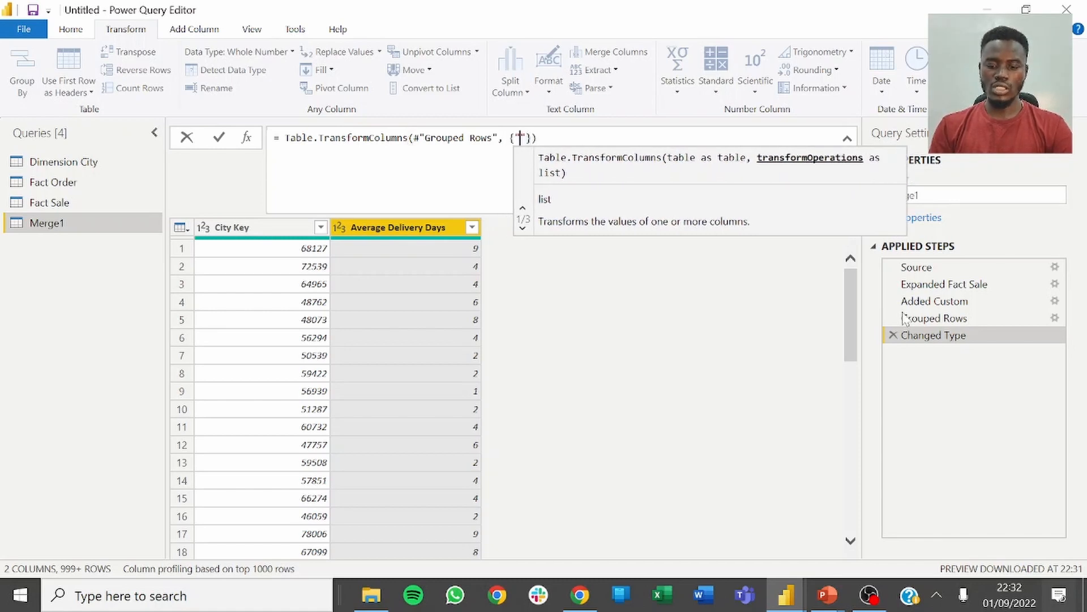
type("Ab")
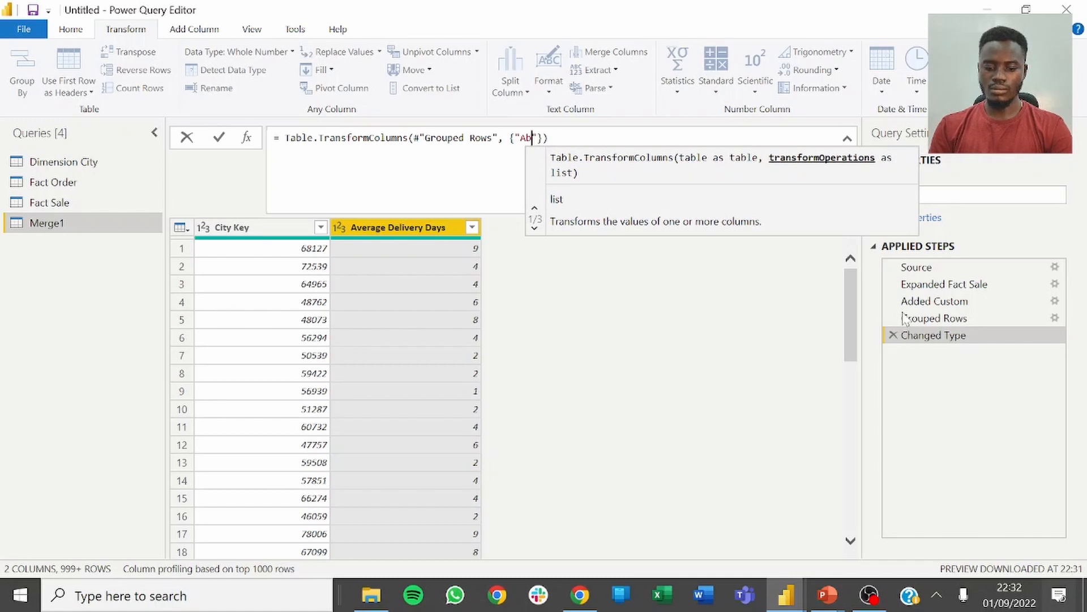
key("BackSpace")
type("verge")
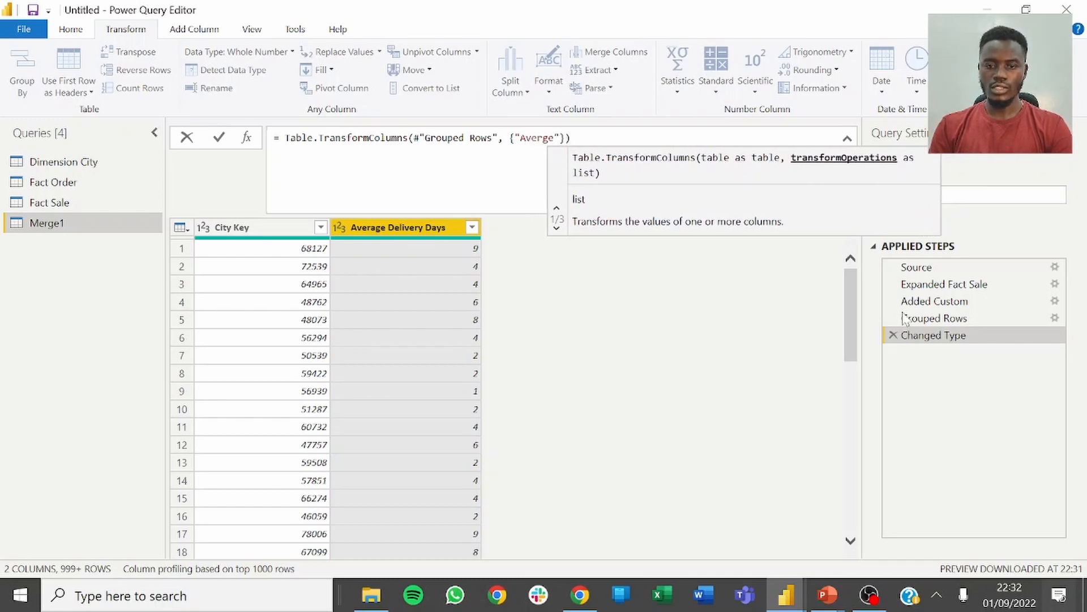
key("BackSpace")
key("BackSpace")
type("age Del")
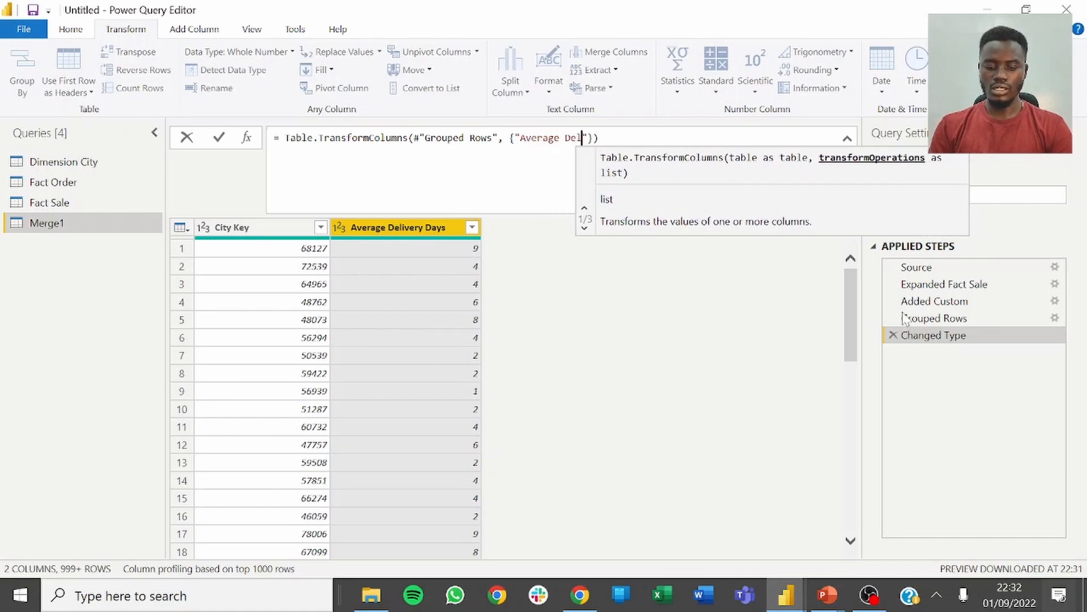
type("ivery")
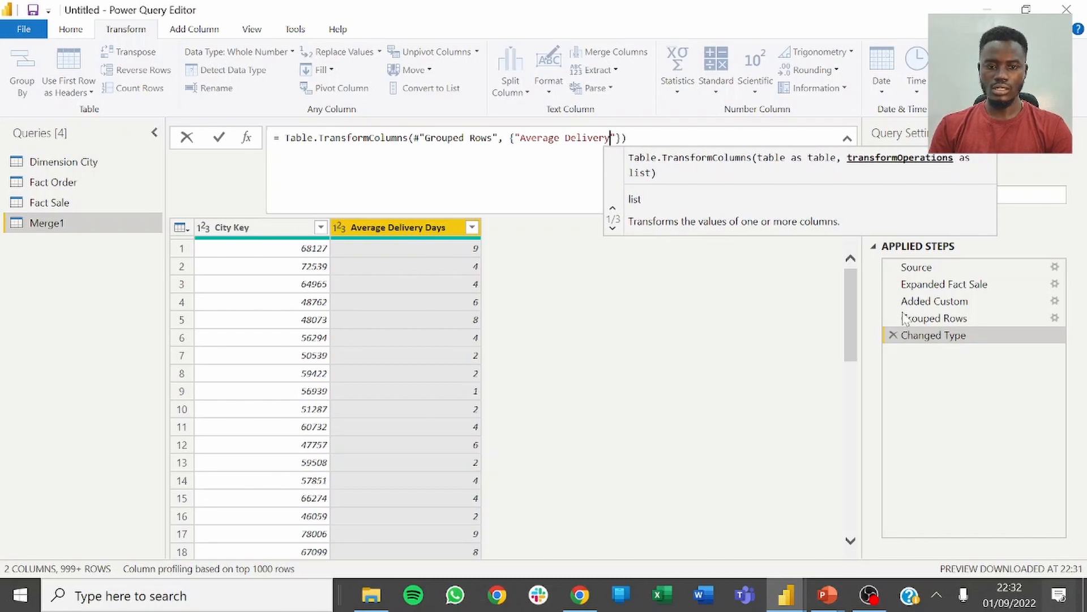
type(" Days")
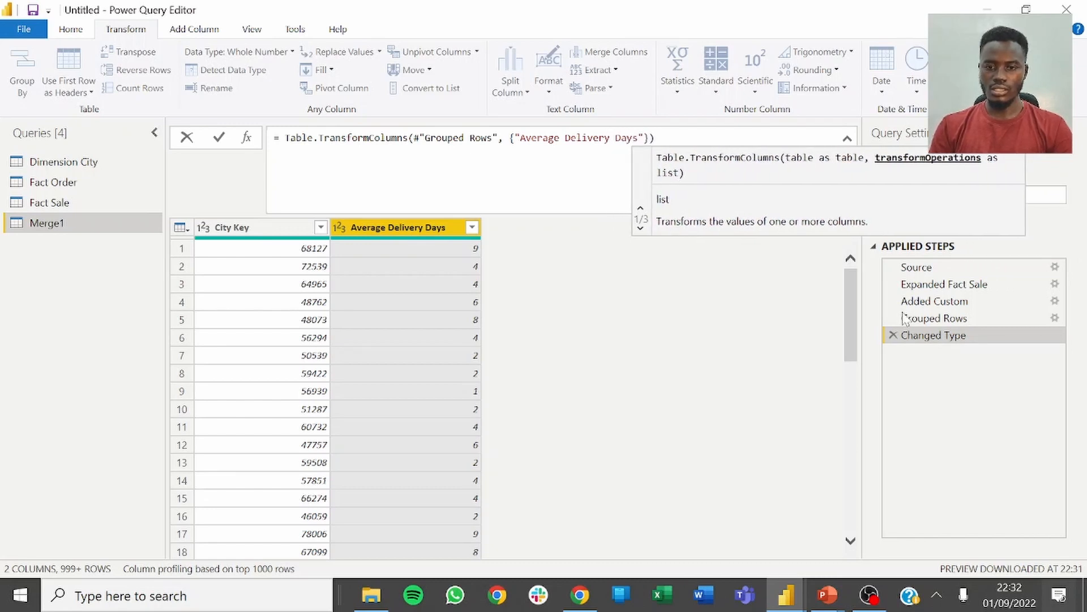
type("\", e")
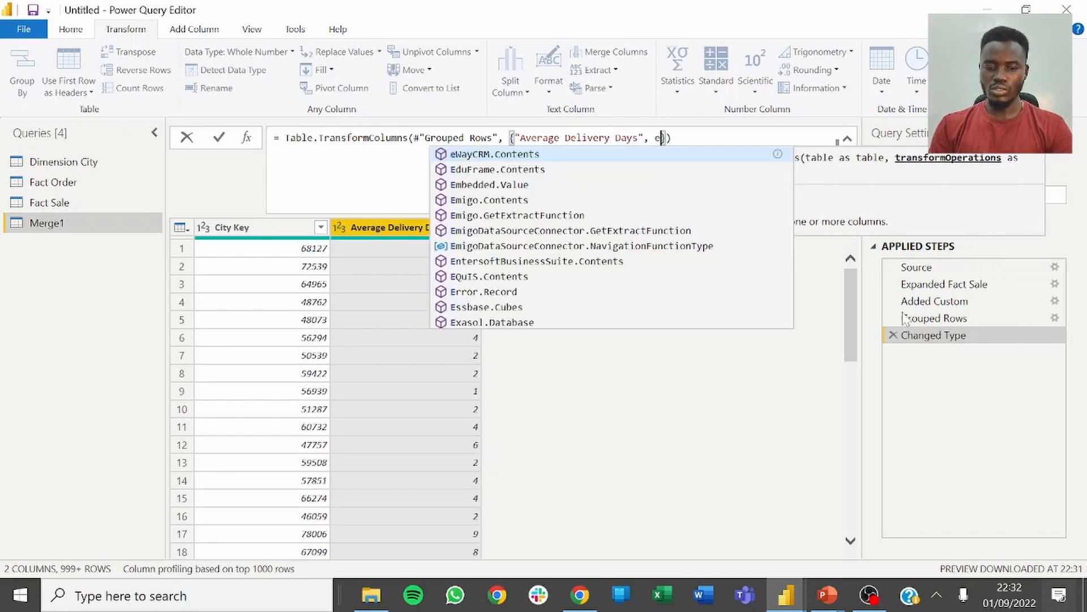
type("ach")
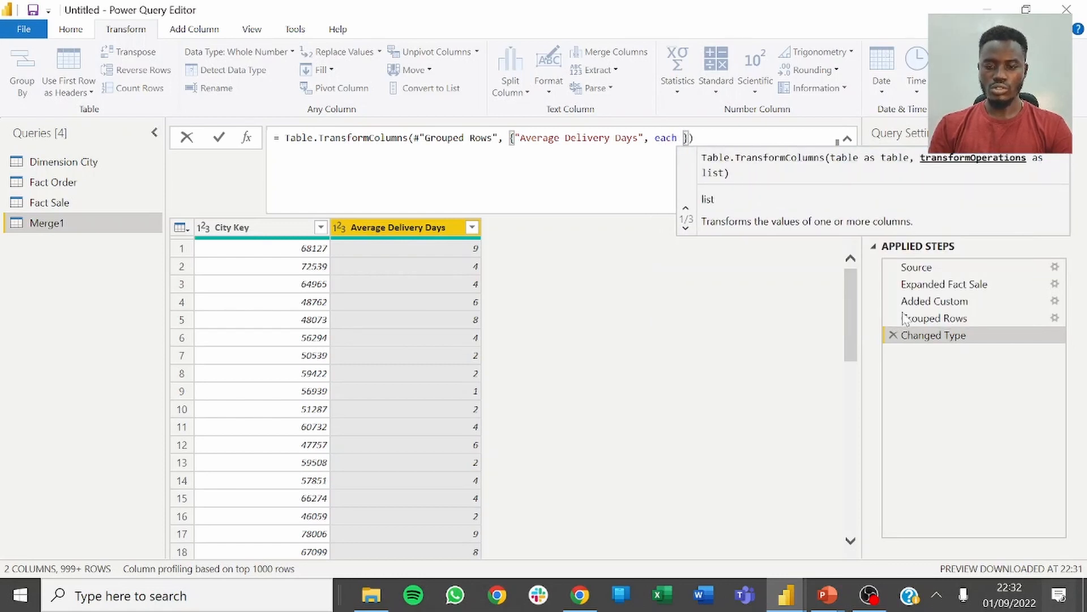
type(" Num")
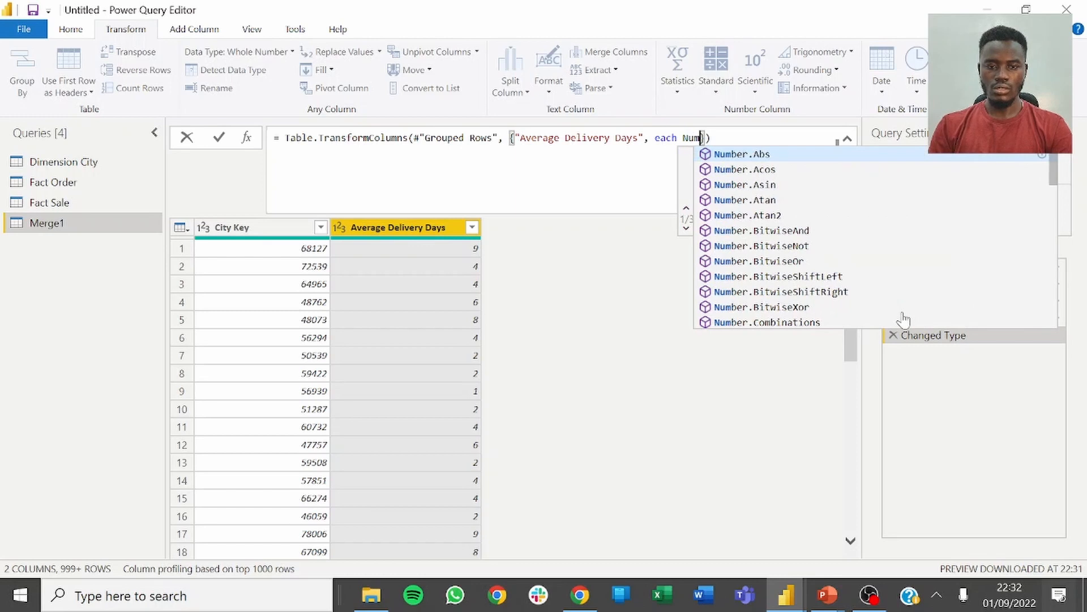
key("BackSpace")
key("BackSpace")
key("BackSpace")
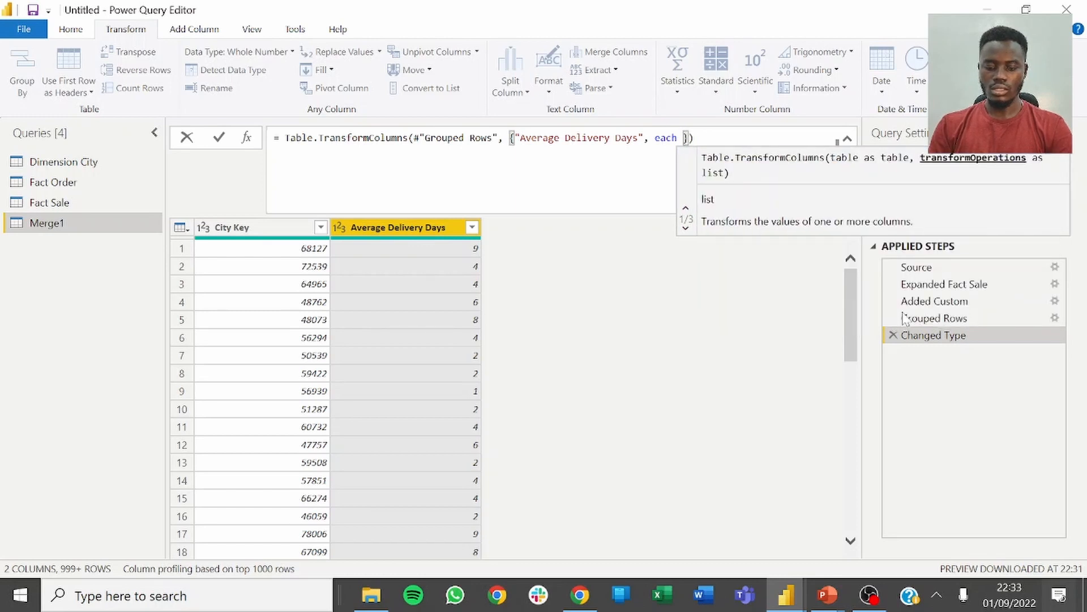
Insert the Number.Round function after the each keyword in the Table.TransformColumns formula.
type("ro")
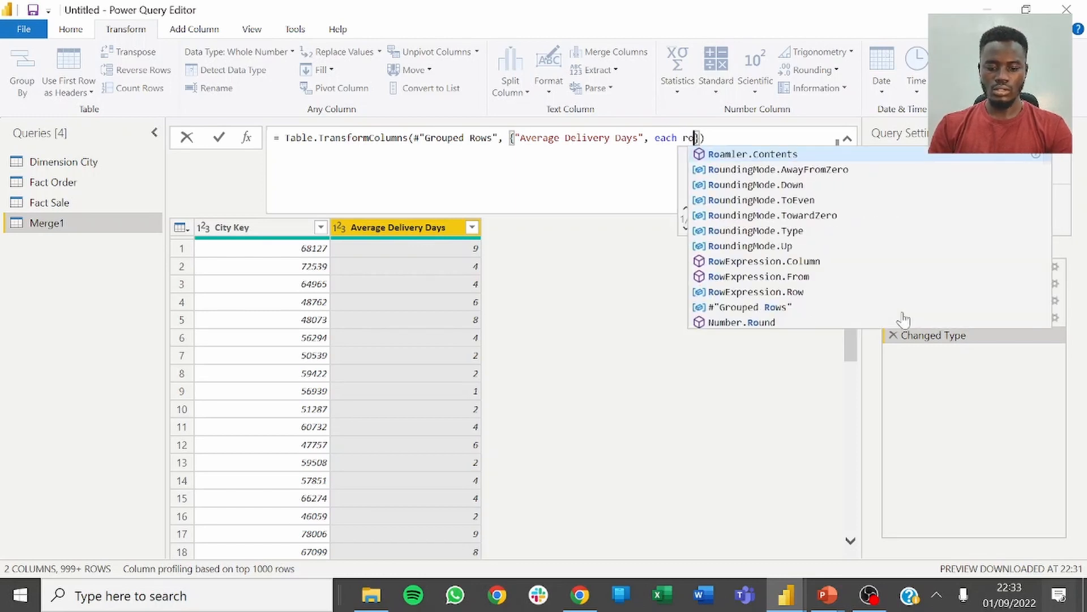
type("und")
key("Down")
key("Down")
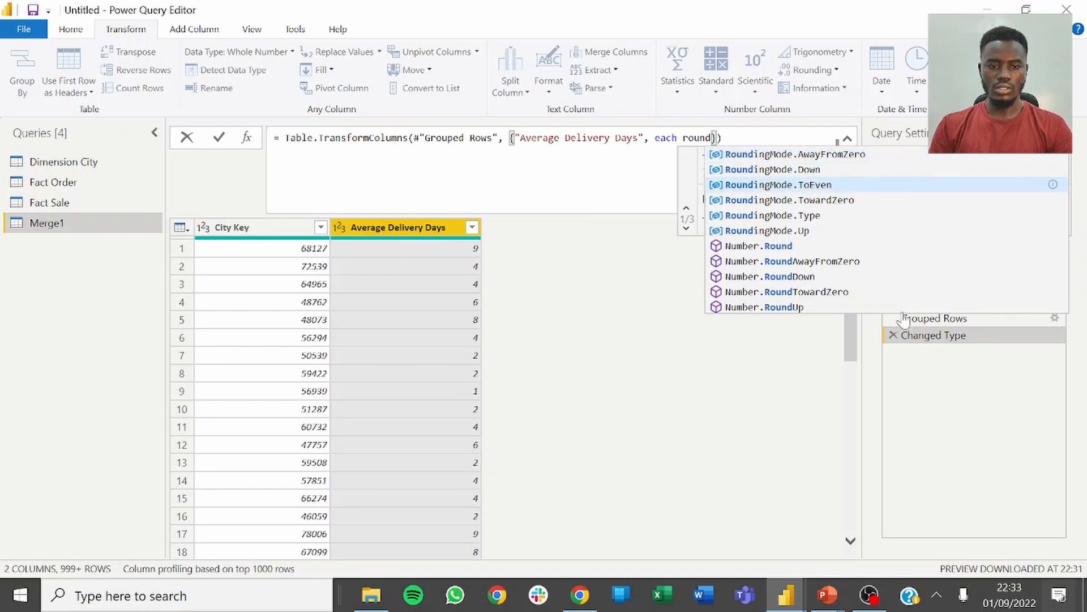
key("Up")
key("Down")
key("Down")
key("Down")
key("Down")
key("Down")
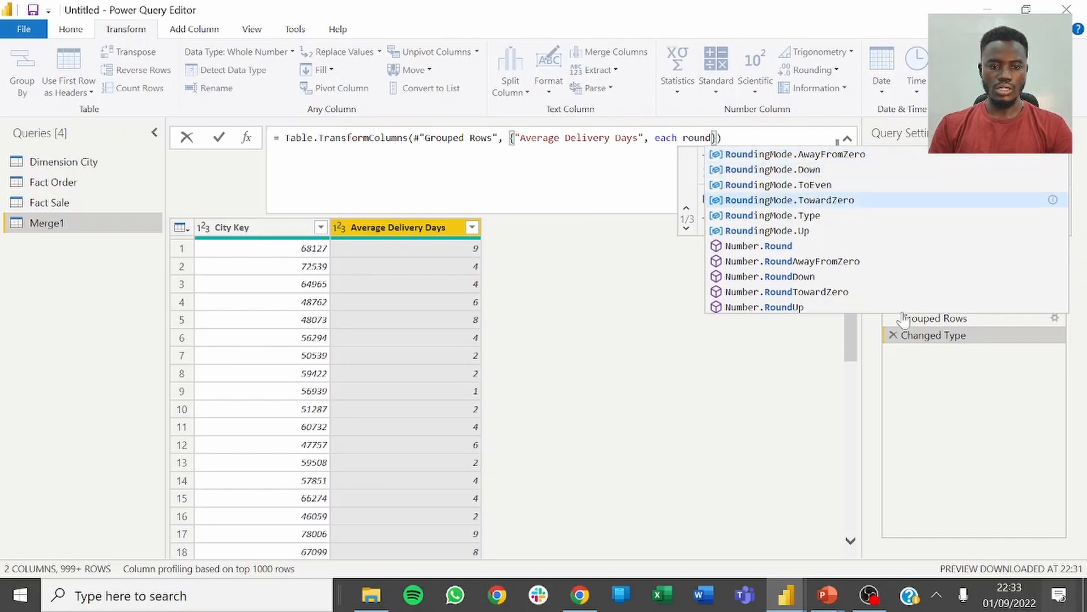
key("Tab")
Give Number.Round the underscore as its argument, apply the formula, and check the Average Delivery Days column.
type("(")
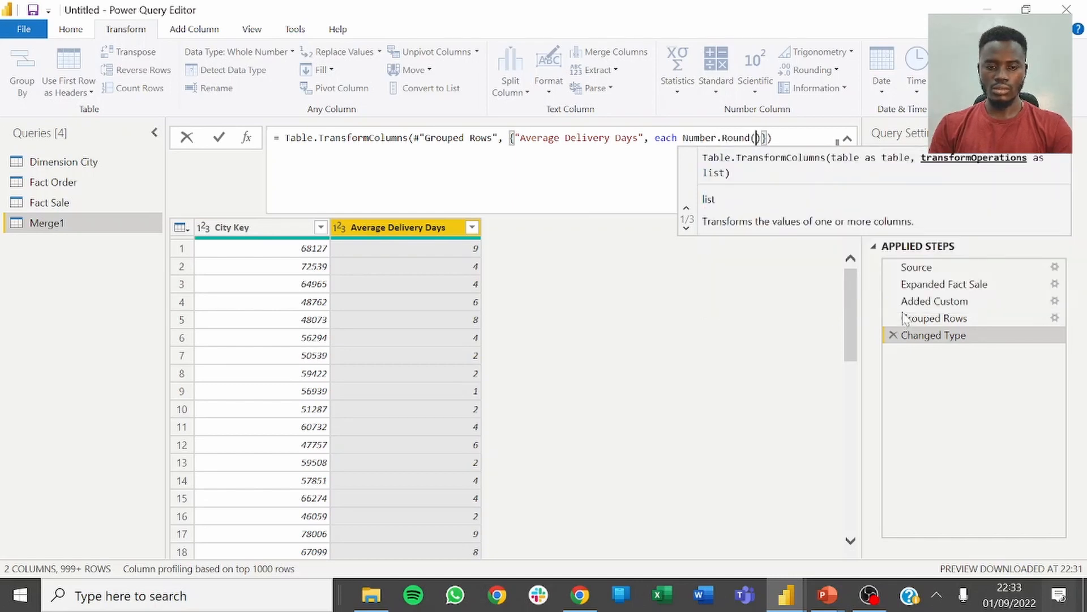
type("_")
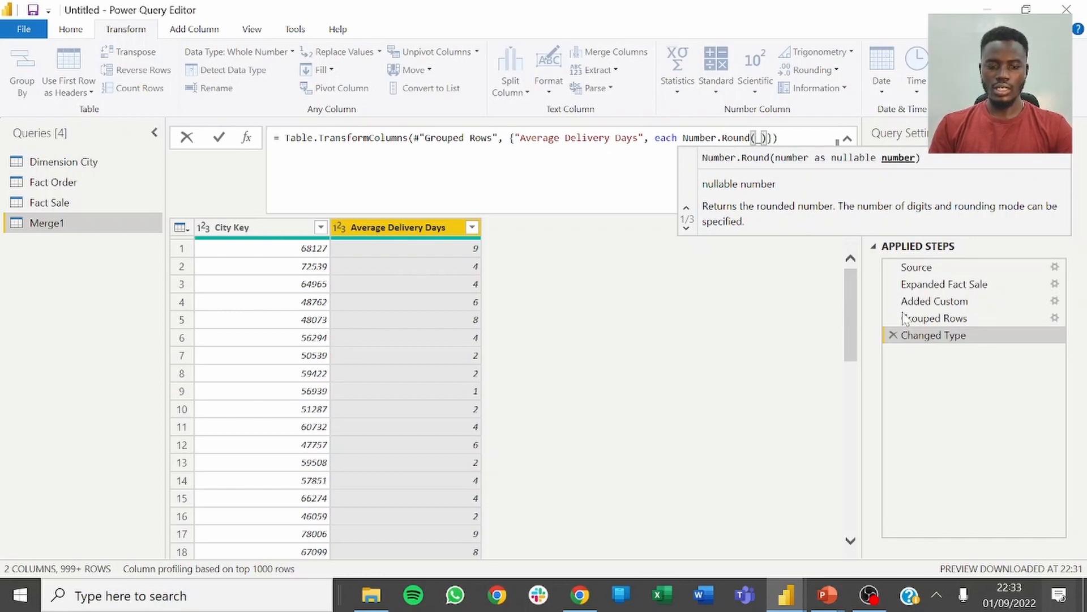
key("Return")
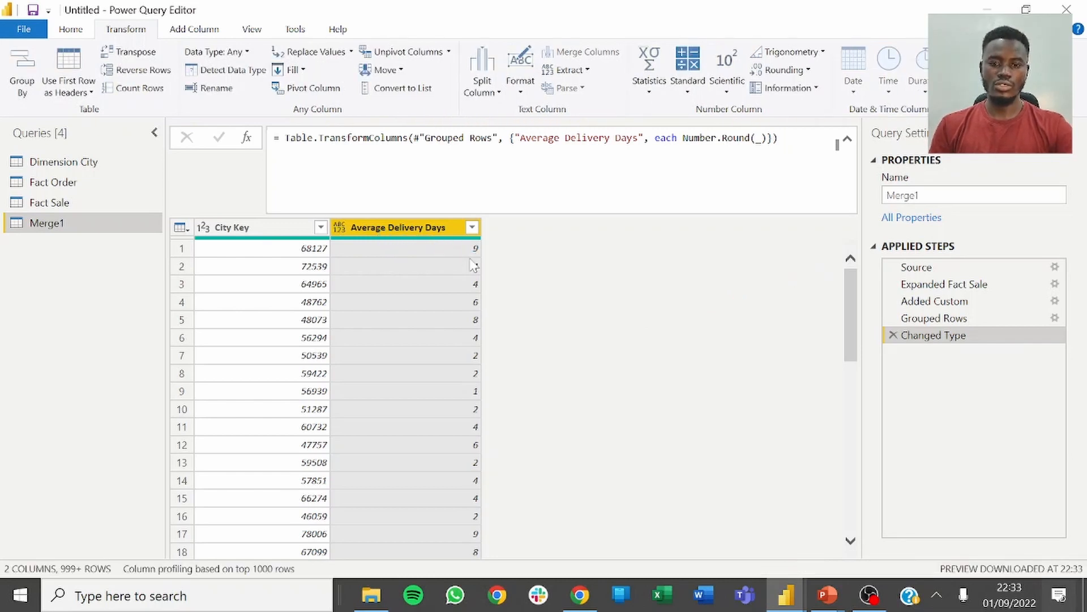
scroll(472, 265, "down", 4)
scroll(473, 269, "up", 4)
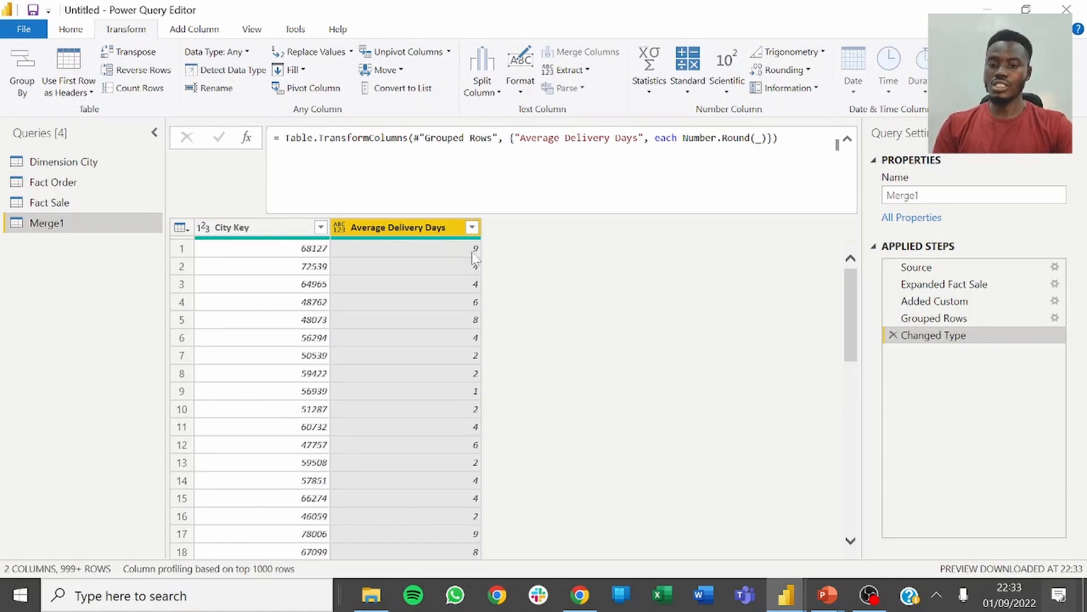
scroll(460, 260, "down", 2)
scroll(461, 267, "up", 2)
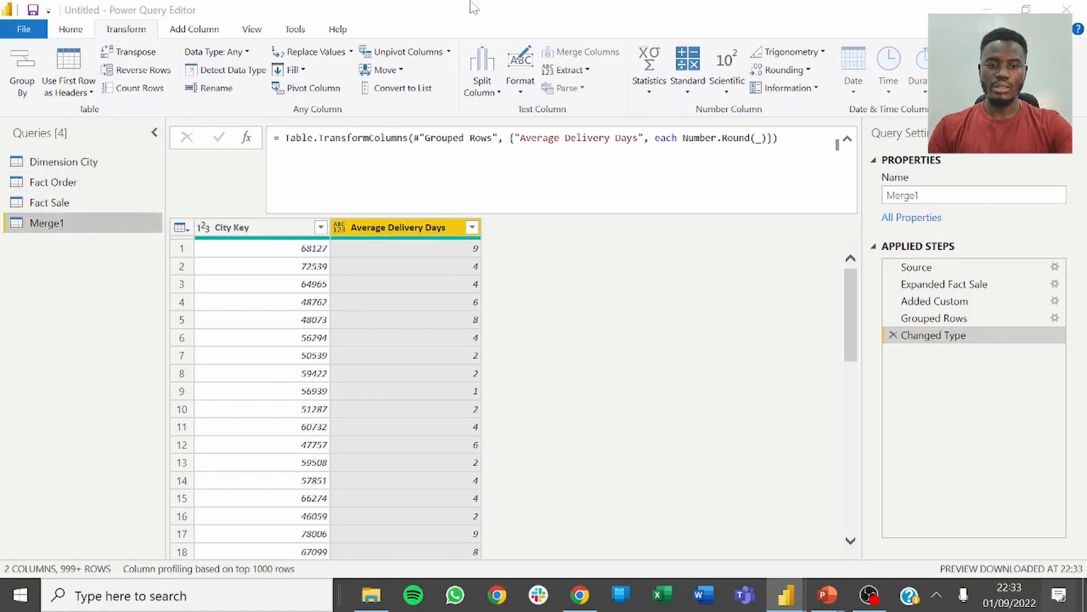
Merge Merge1 with Dimension City within the same query, matching on City Key with a Left Outer join.
left_click(67, 32)
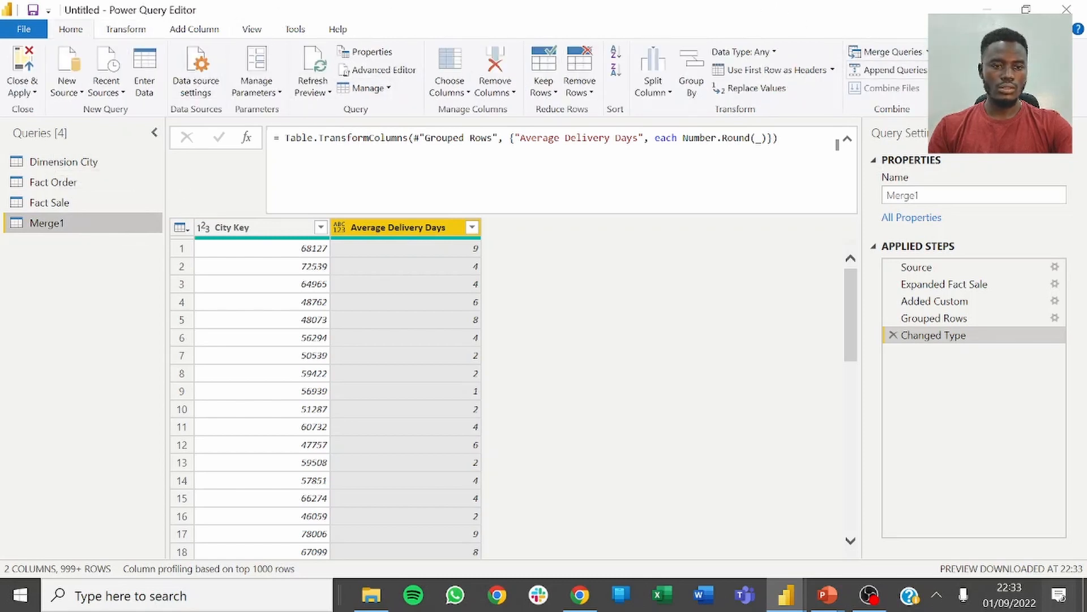
left_click(923, 52)
left_click(870, 72)
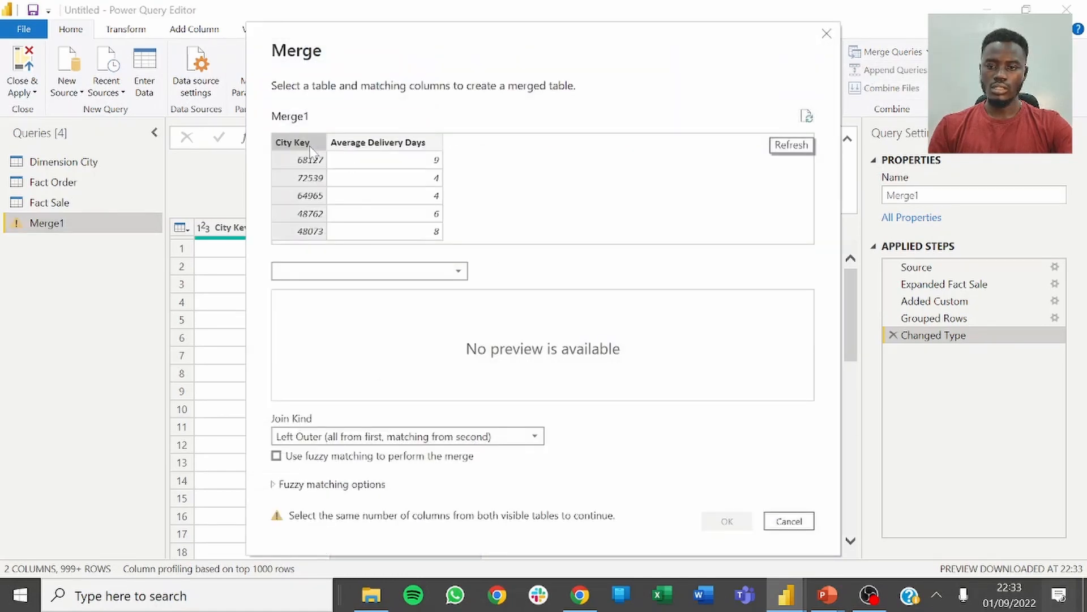
left_click(331, 270)
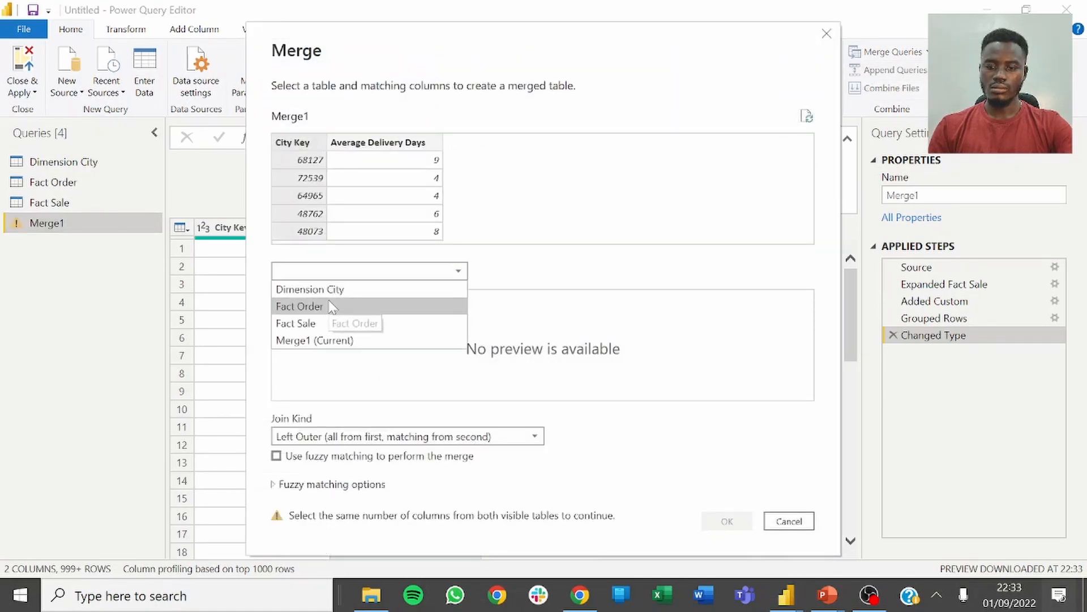
left_click(332, 289)
left_click(300, 301)
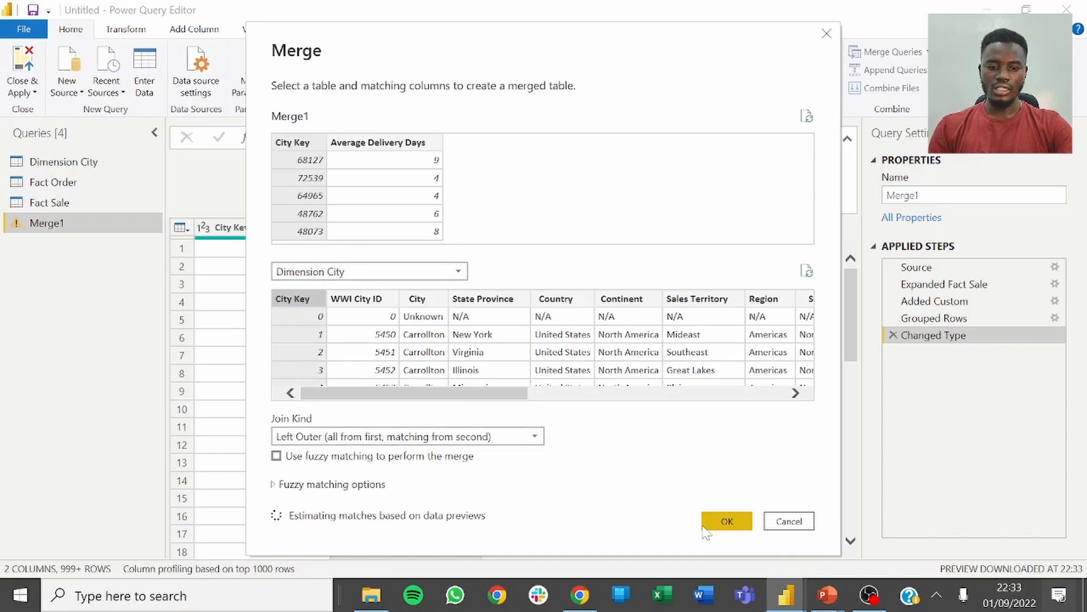
left_click(728, 521)
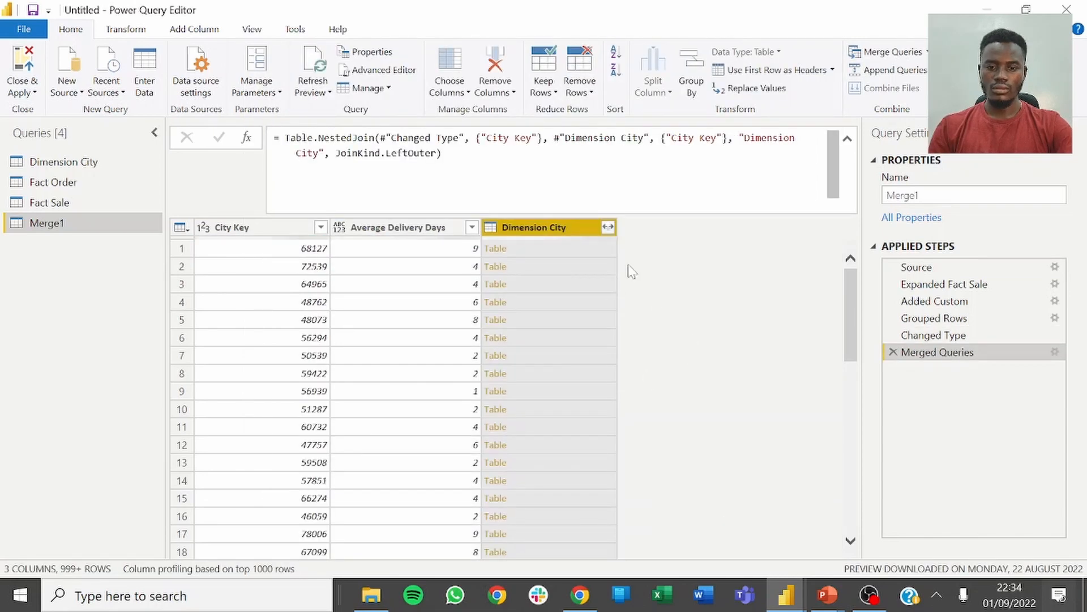
Expand the merged Dimension City column to only the City field.
left_click(607, 227)
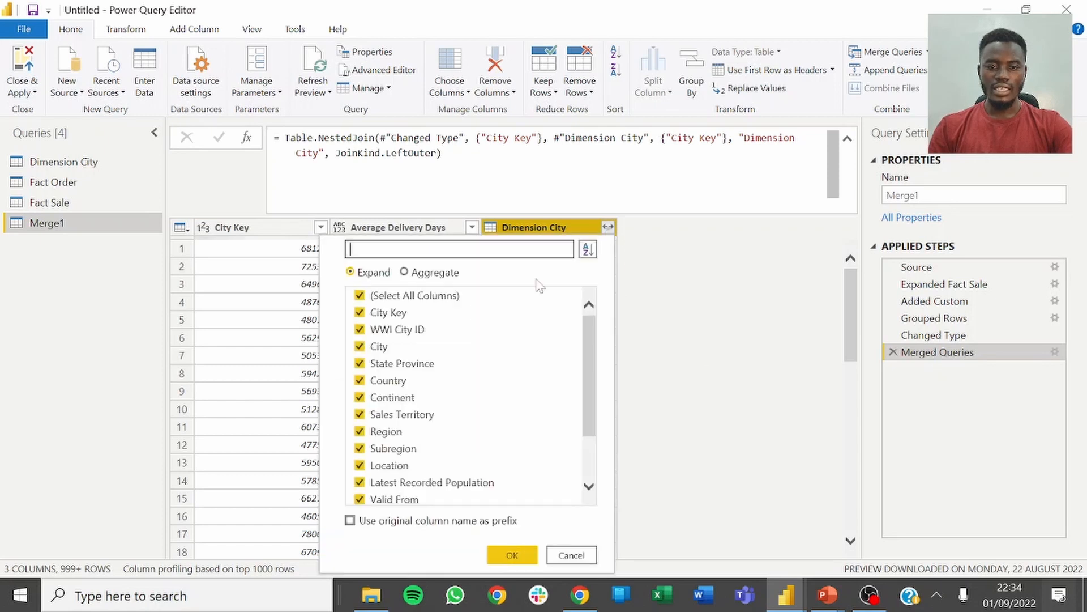
left_click(360, 296)
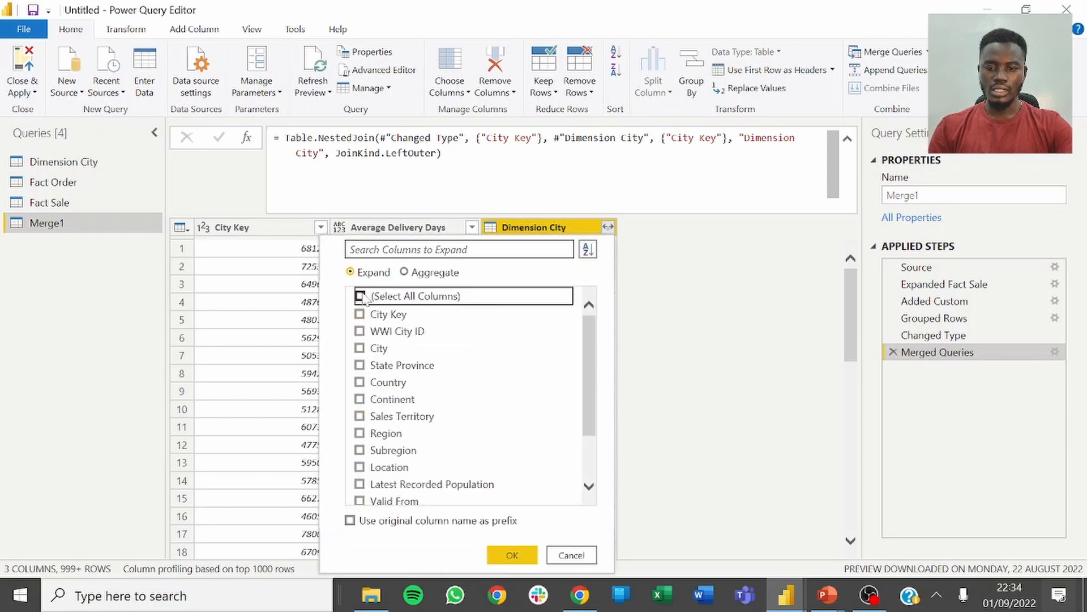
left_click(378, 347)
left_click(512, 555)
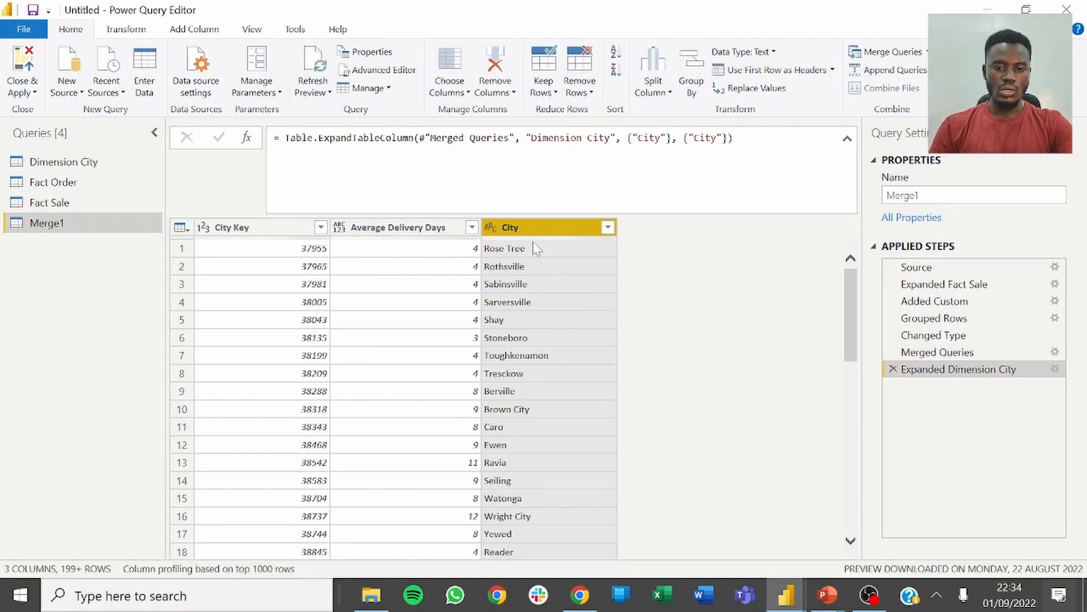
View the native query of the Expanded Dimension City step and examine the columns selected from the City dimension table.
right_click(940, 369)
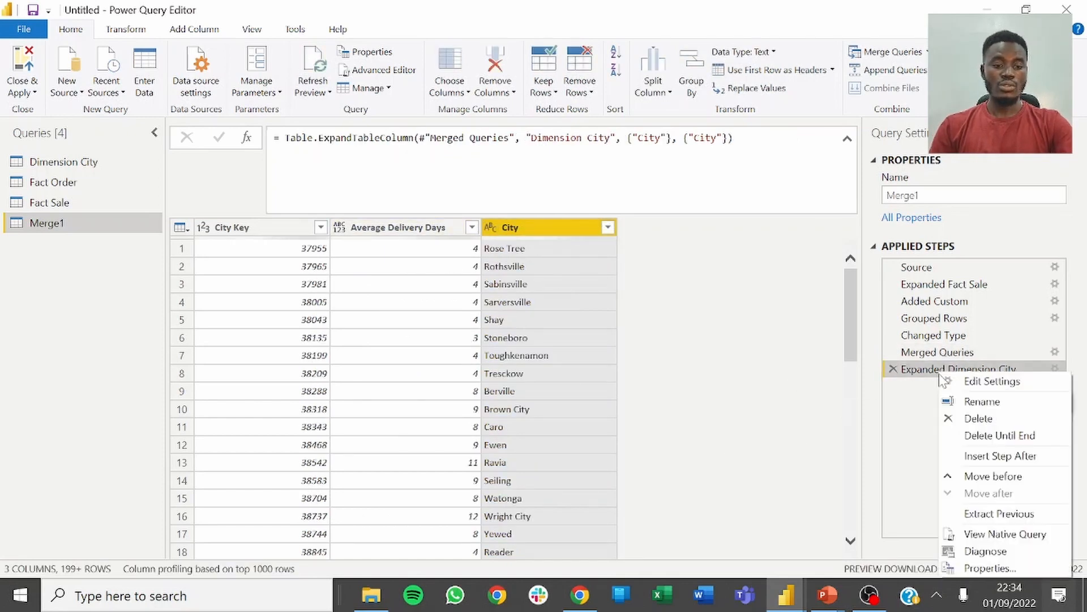
left_click(970, 538)
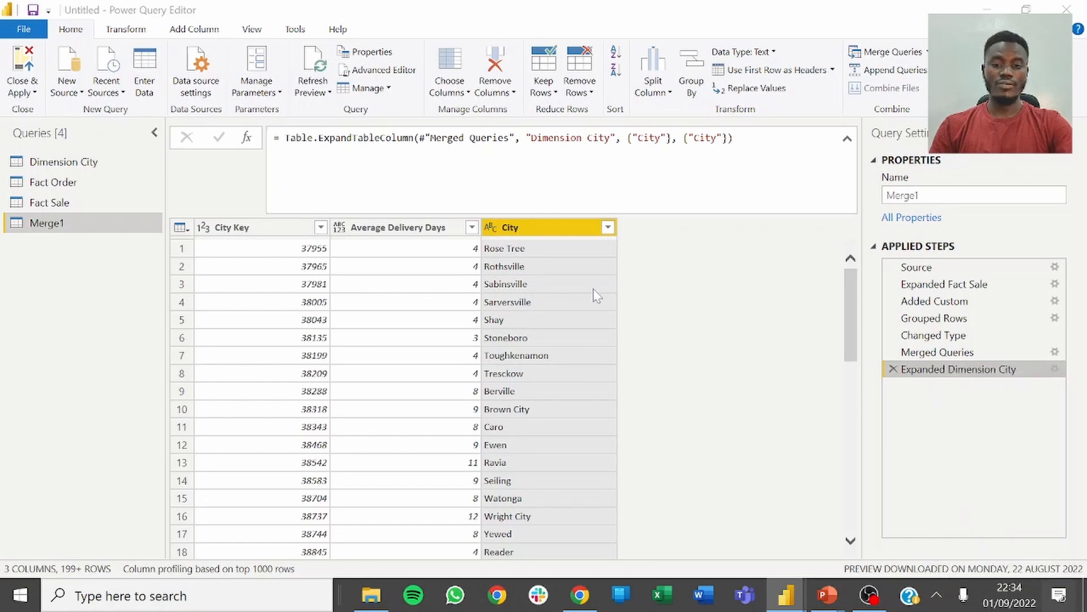
scroll(575, 279, "down", 10)
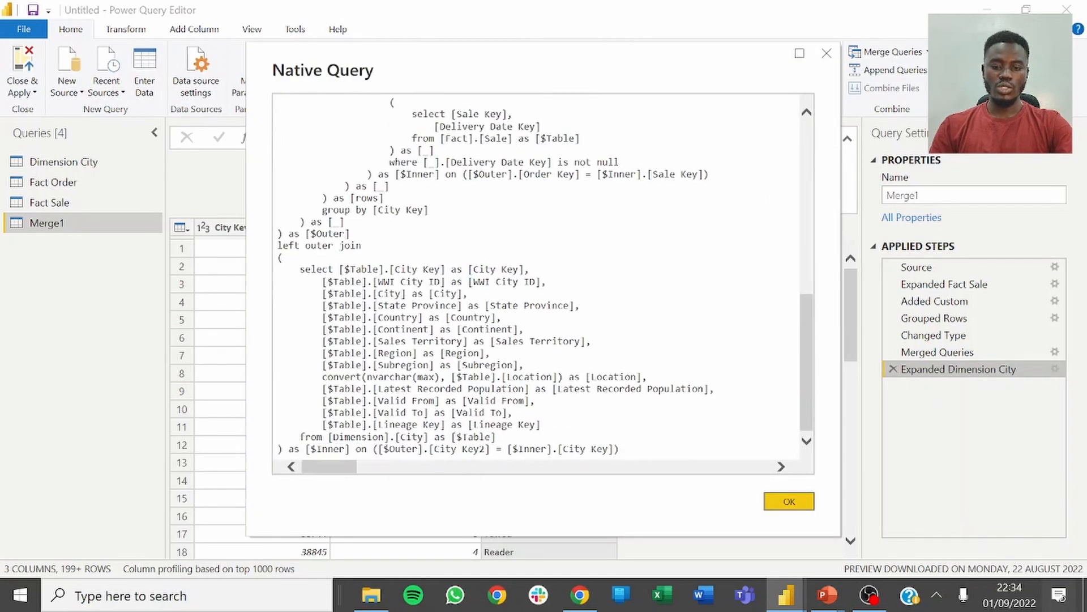
left_click_drag(497, 437, 259, 278)
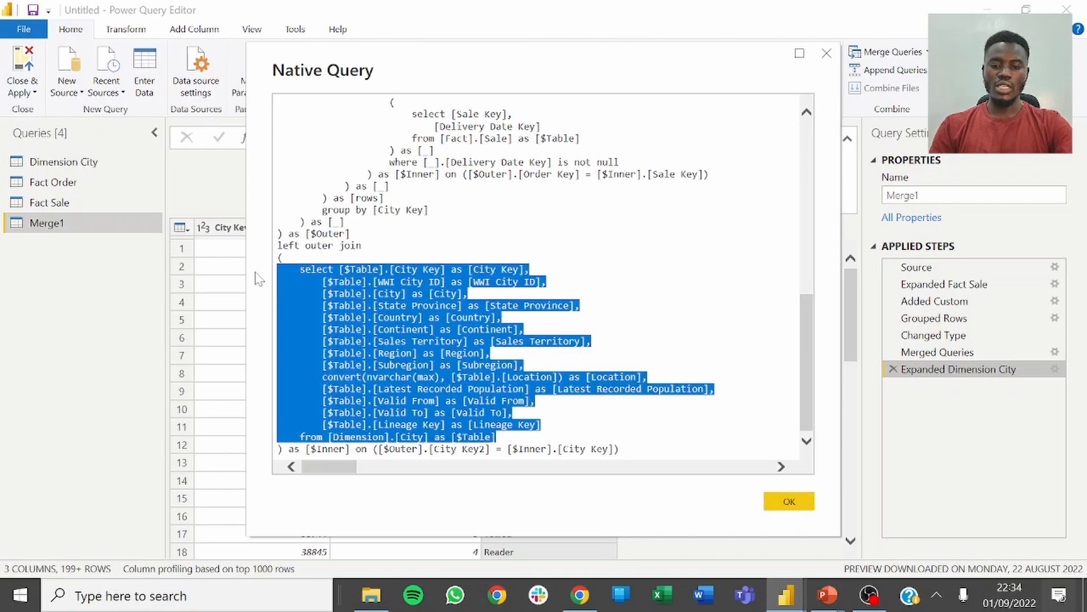
left_click(567, 339)
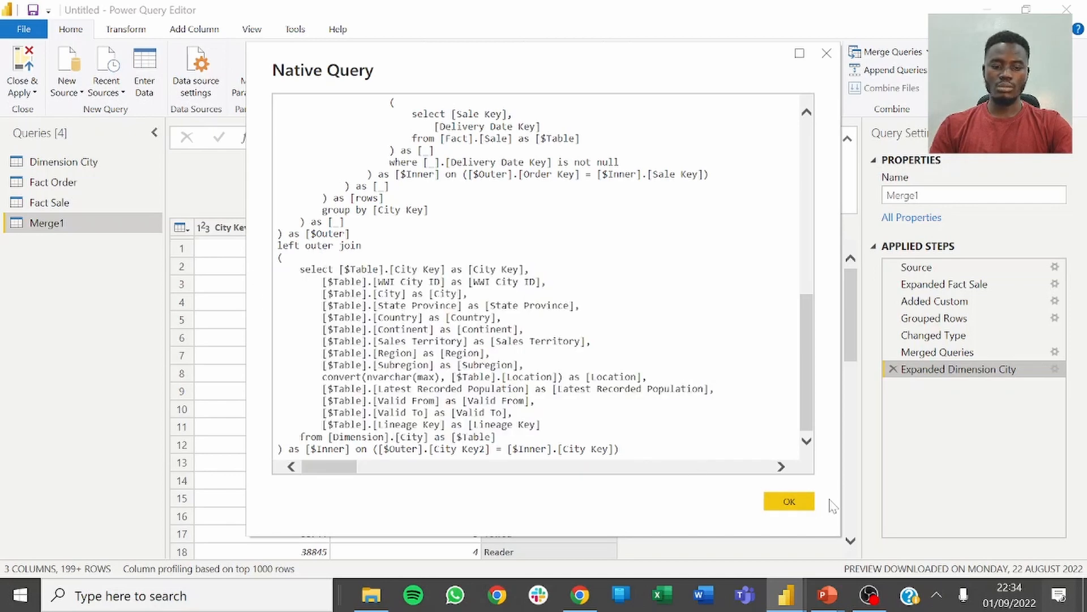
left_click(826, 54)
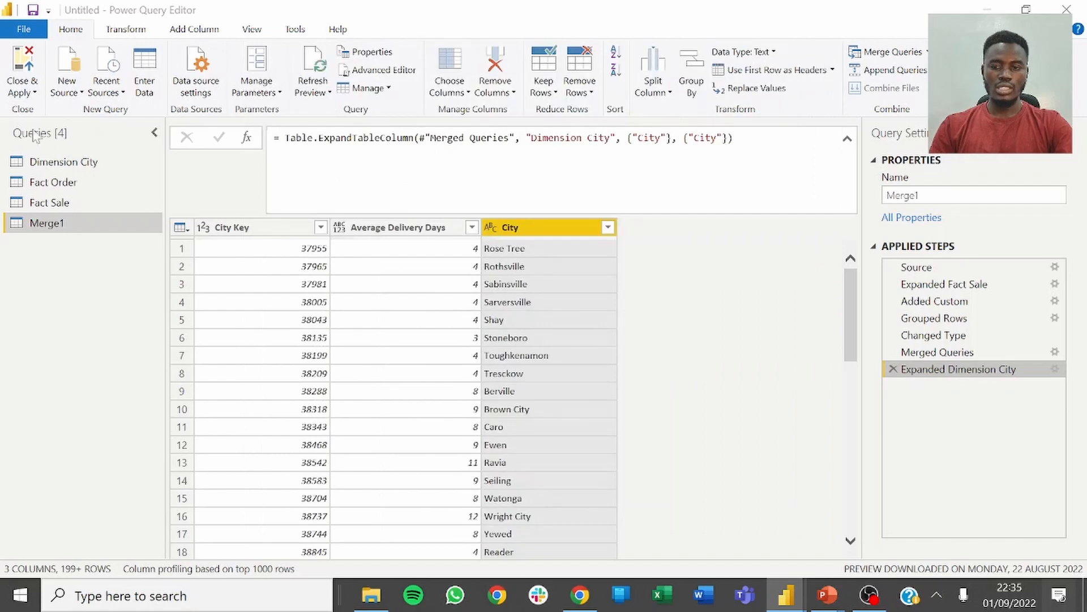
Remove all columns from the Dimension City query except City Key and City.
left_click(46, 163)
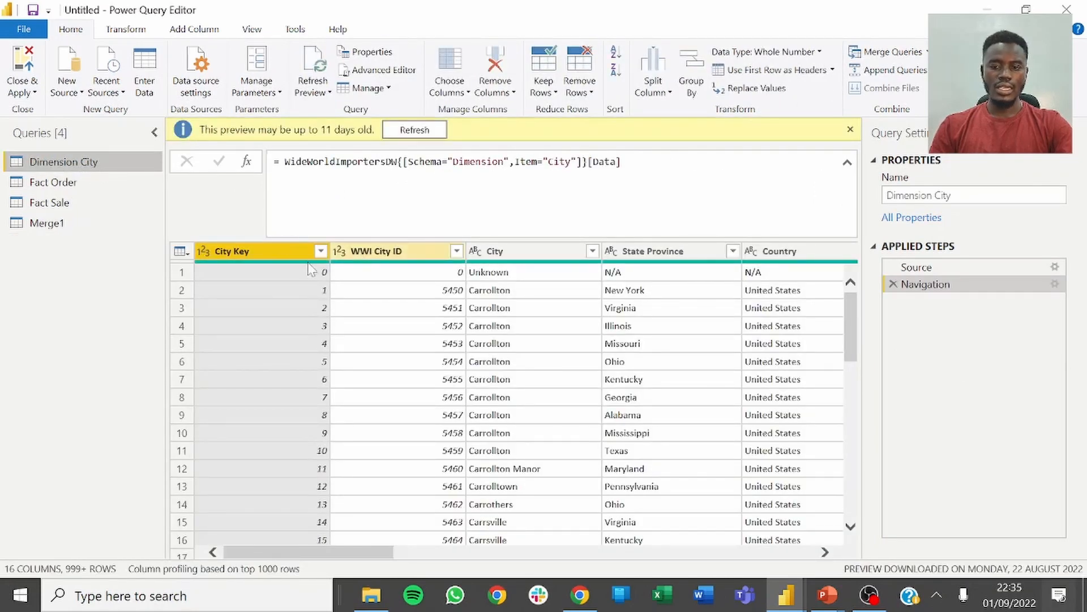
left_click(521, 249, "ctrl")
right_click(520, 246)
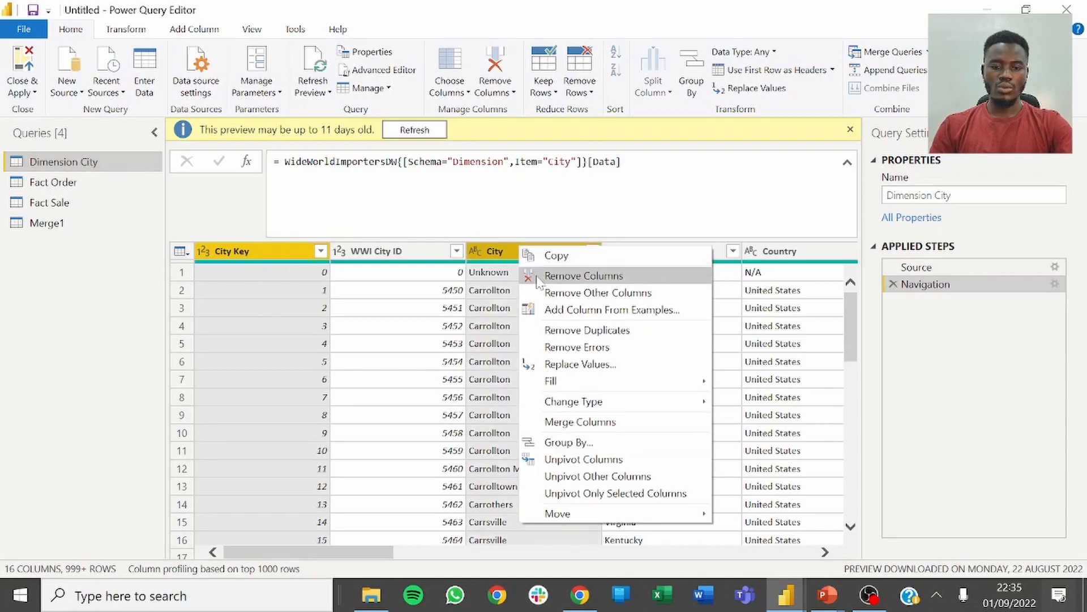
left_click(567, 293)
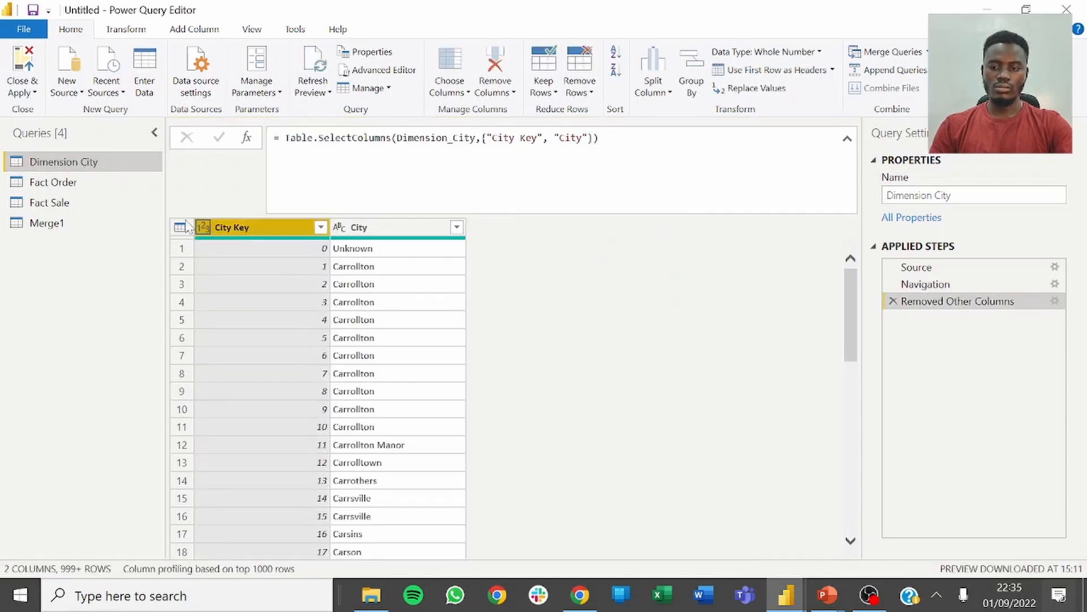
Return to Merge1 and re-examine the native query of its Expanded Dimension City step, especially the left outer join.
left_click(56, 223)
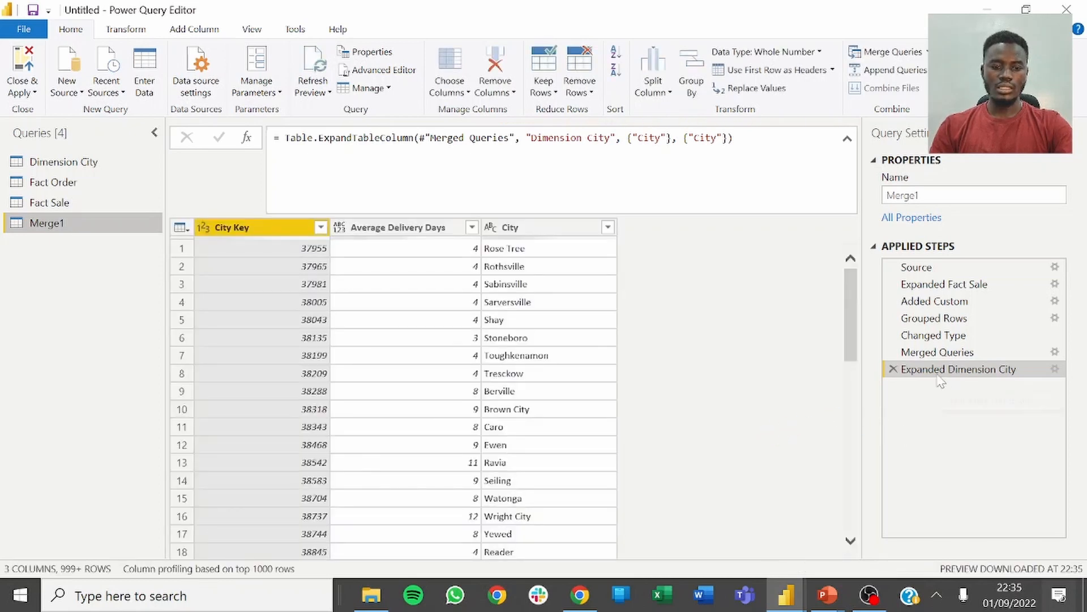
right_click(944, 371)
left_click(996, 535)
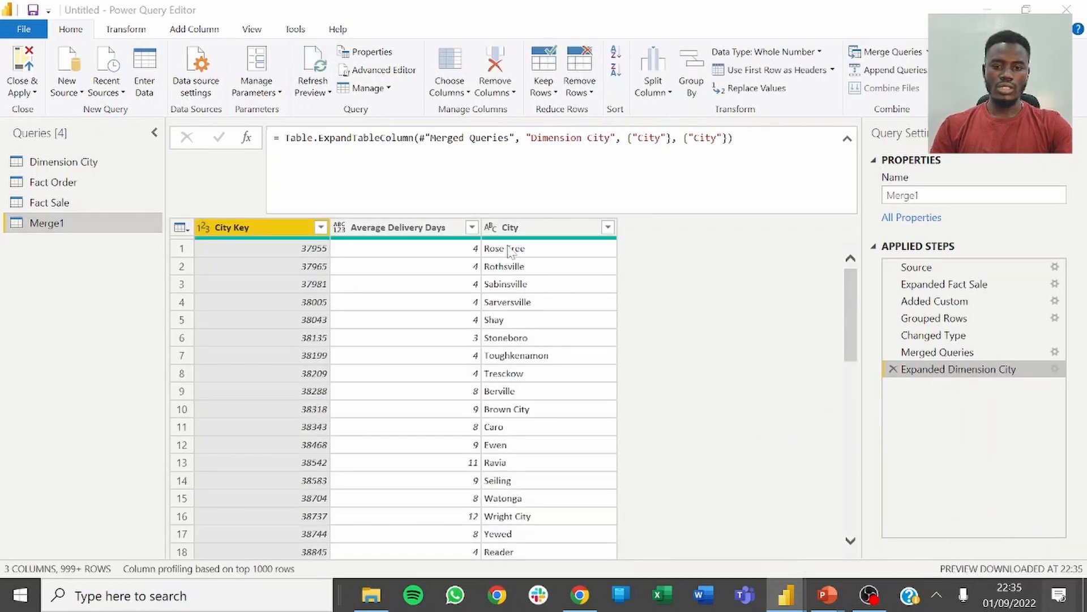
scroll(501, 237, "down", 15)
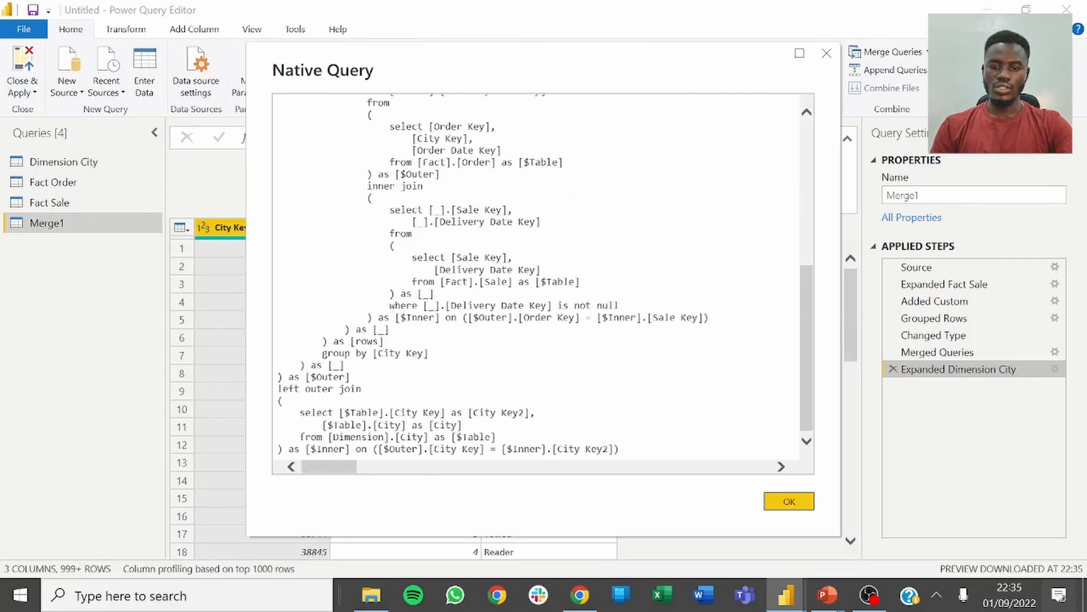
scroll(543, 277, "up", 6)
scroll(542, 277, "down", 4)
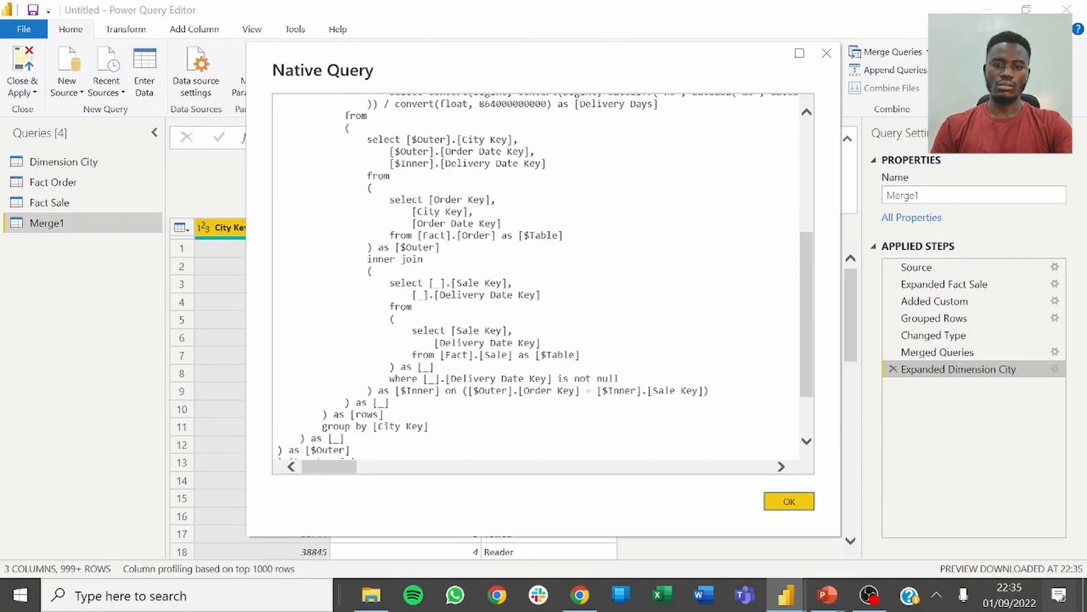
scroll(543, 277, "up", 1)
scroll(543, 277, "down", 1)
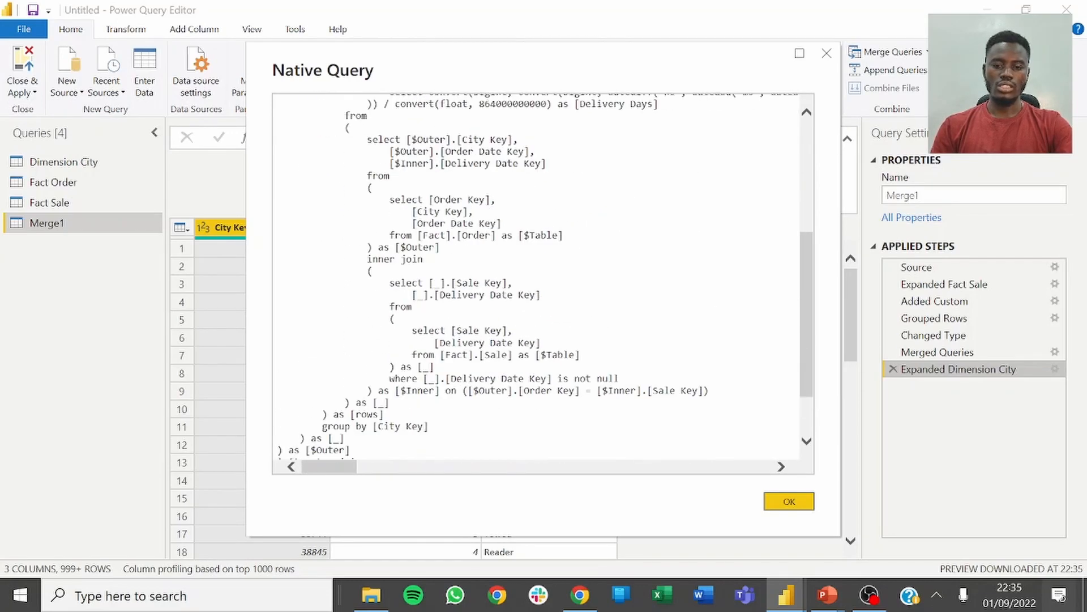
left_click(800, 509)
Move the City column between City Key and Average Delivery Days.
left_click(414, 233)
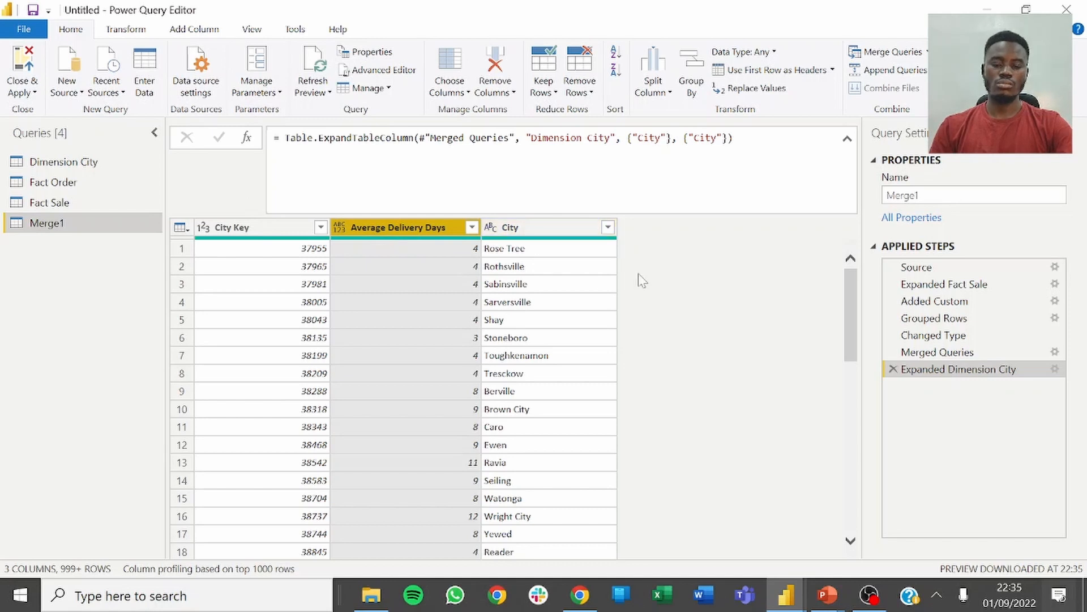
left_click_drag(534, 227, 381, 228)
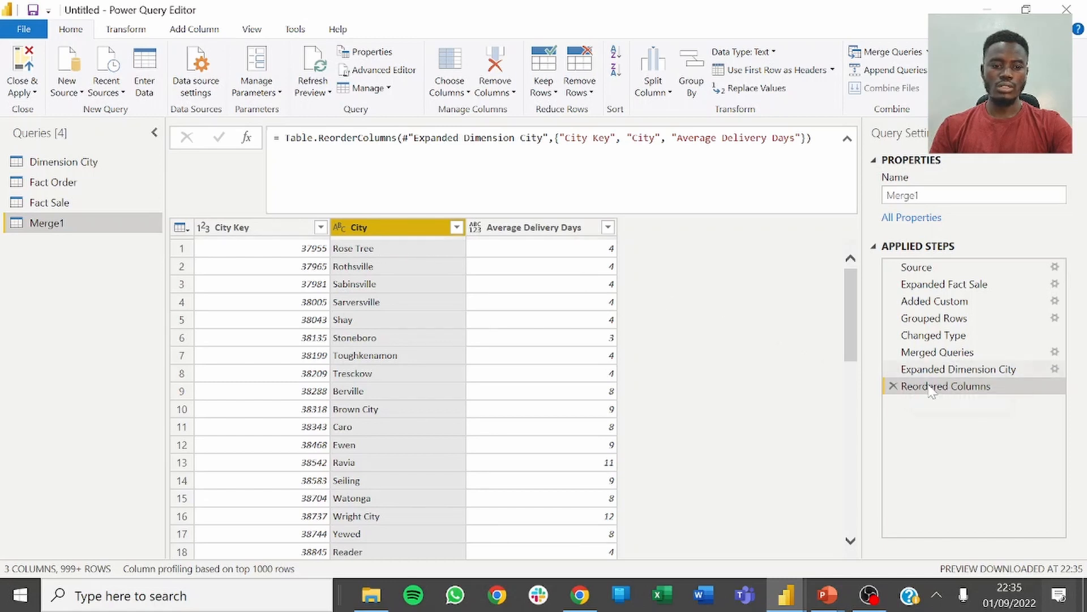
View the native query of Merge1's Reordered Columns step and examine its inner join and grouping by City Key.
right_click(909, 385)
left_click(1008, 596)
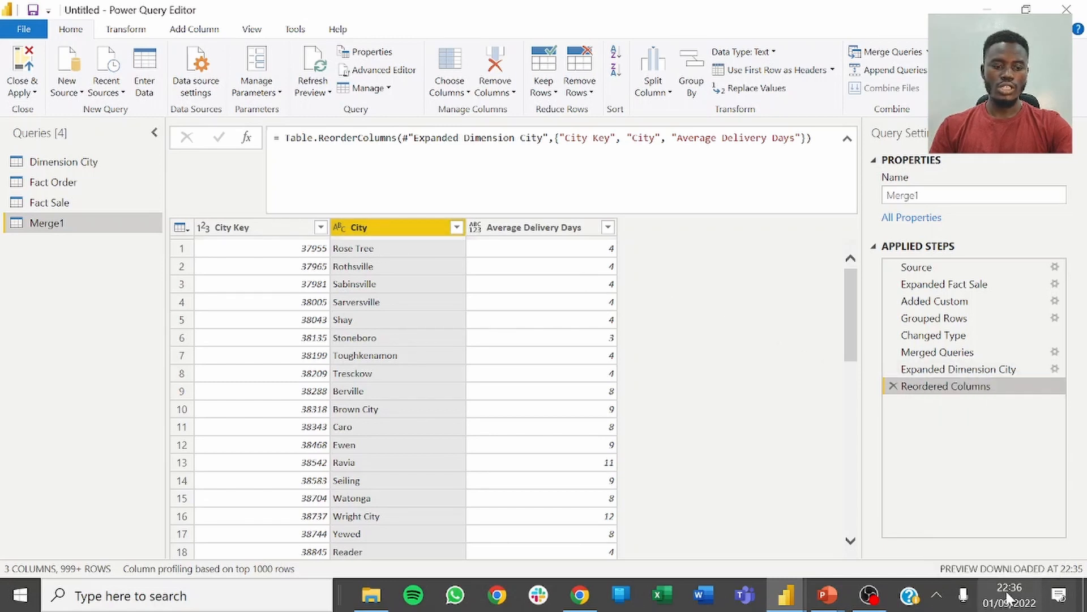
right_click(950, 391)
left_click(992, 535)
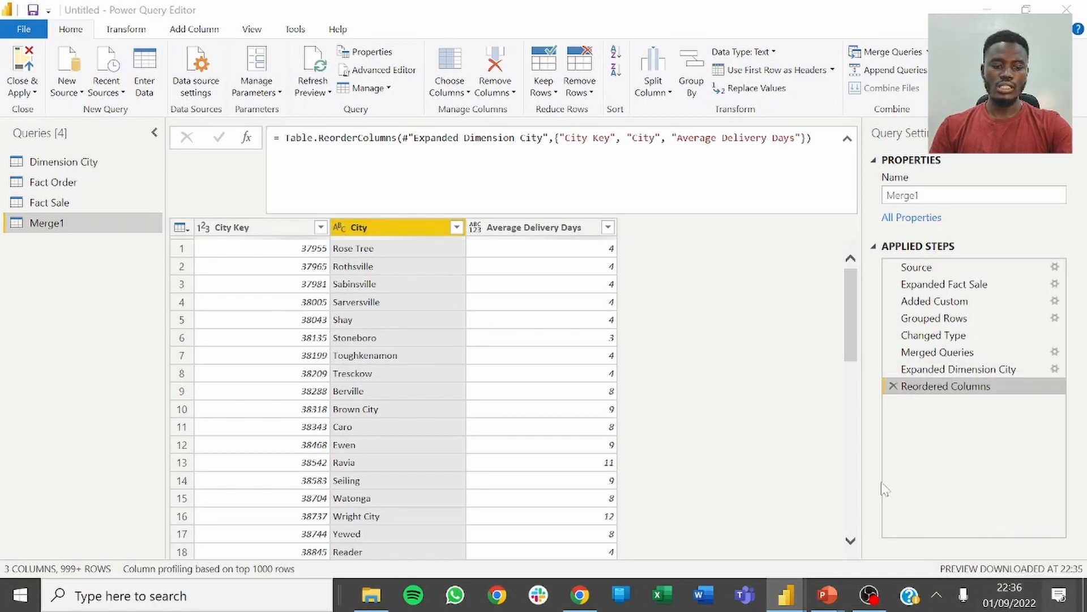
scroll(538, 278, "down", 9)
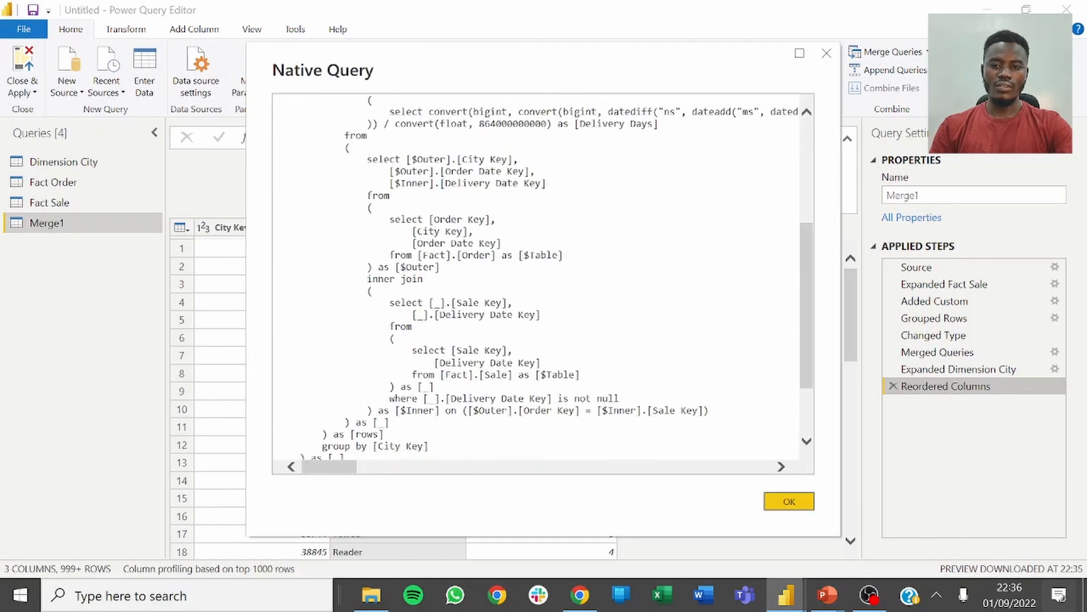
left_click(796, 509)
right_click(923, 391)
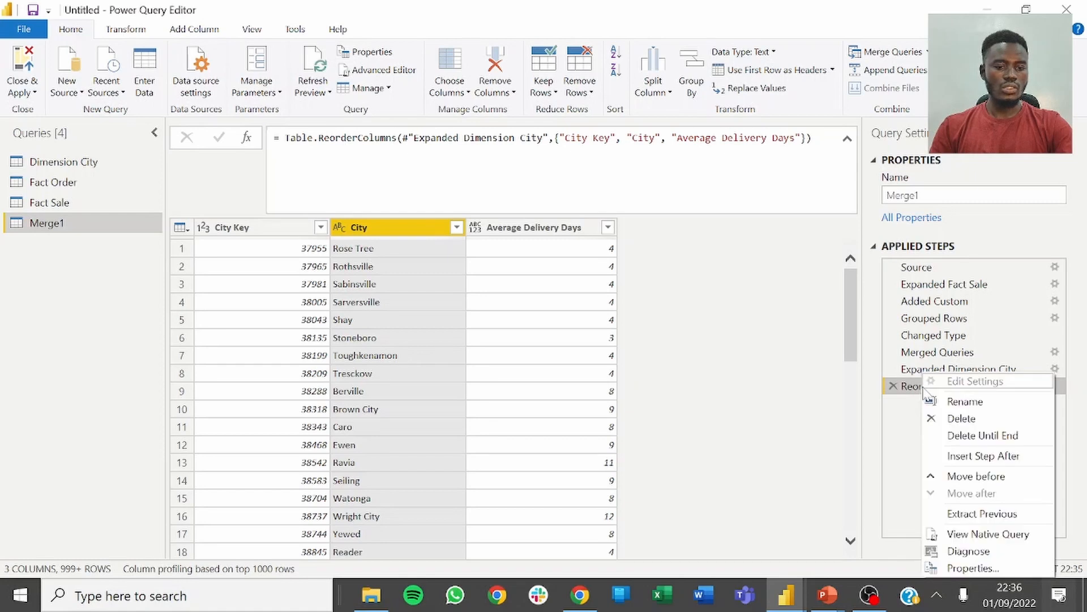
left_click(579, 311)
Sort the Merge1 rows by Average Delivery Days in descending order.
left_click(478, 227)
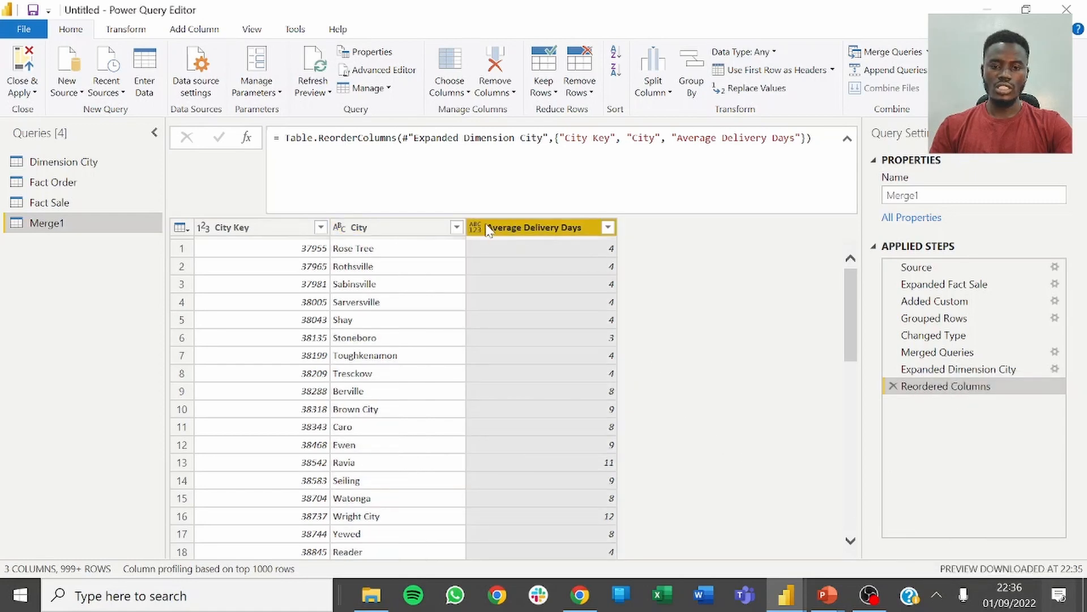
left_click(609, 227)
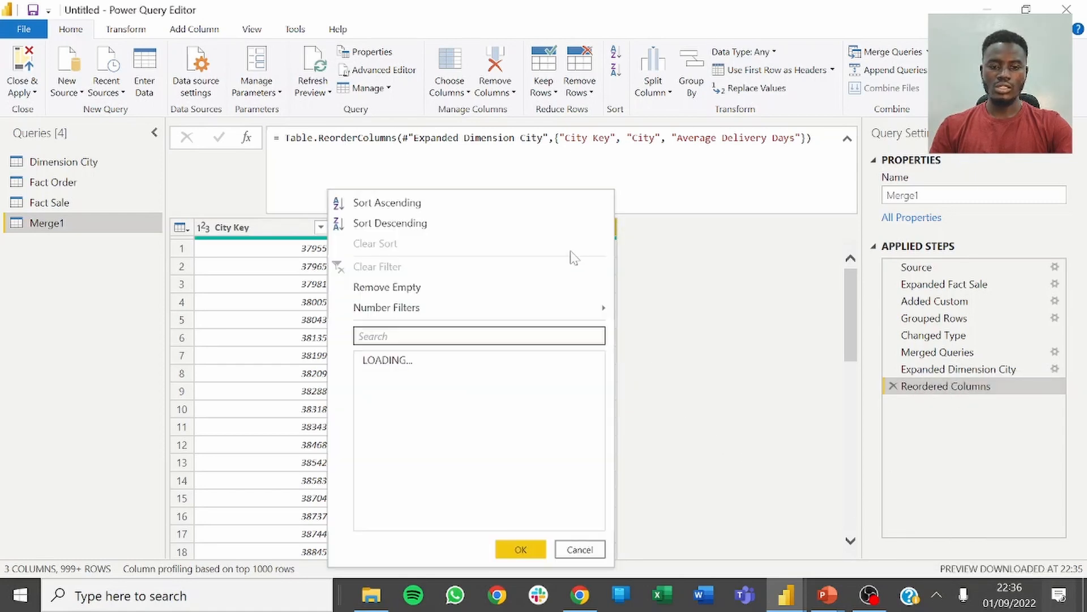
left_click(382, 222)
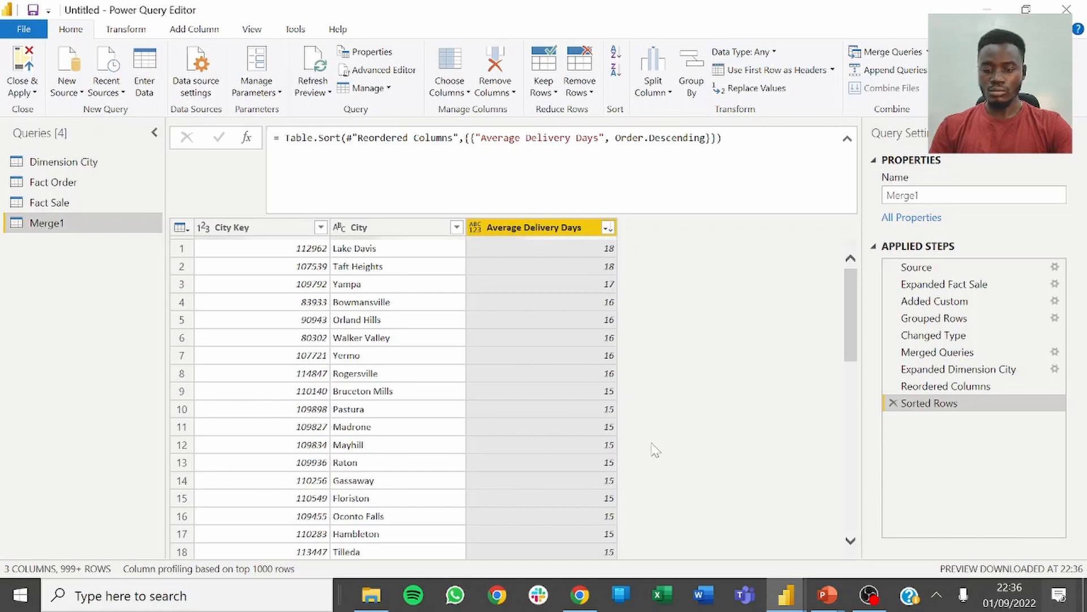
Switch to the PowerPoint slide show to reread the Day 15 instructions on ties, and return to Power Query Editor.
key("alt+Tab")
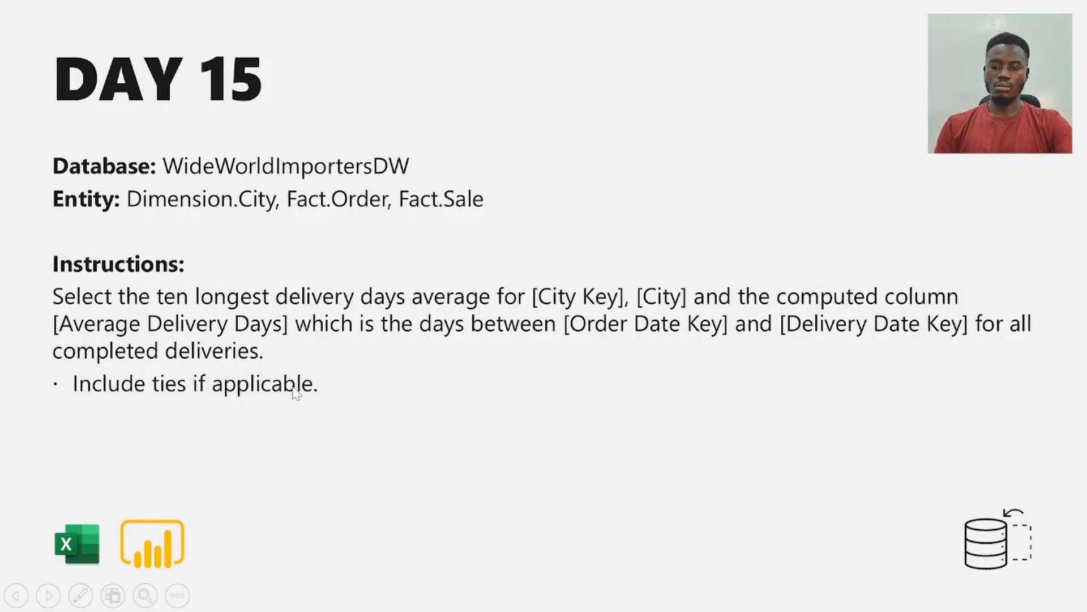
key("alt+Tab")
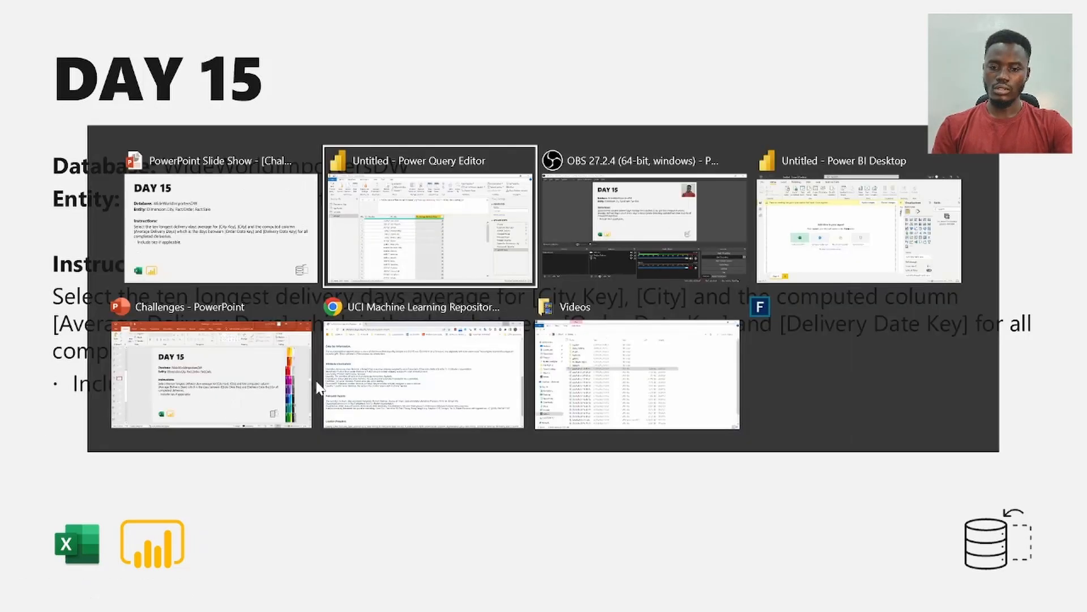
left_click(462, 256)
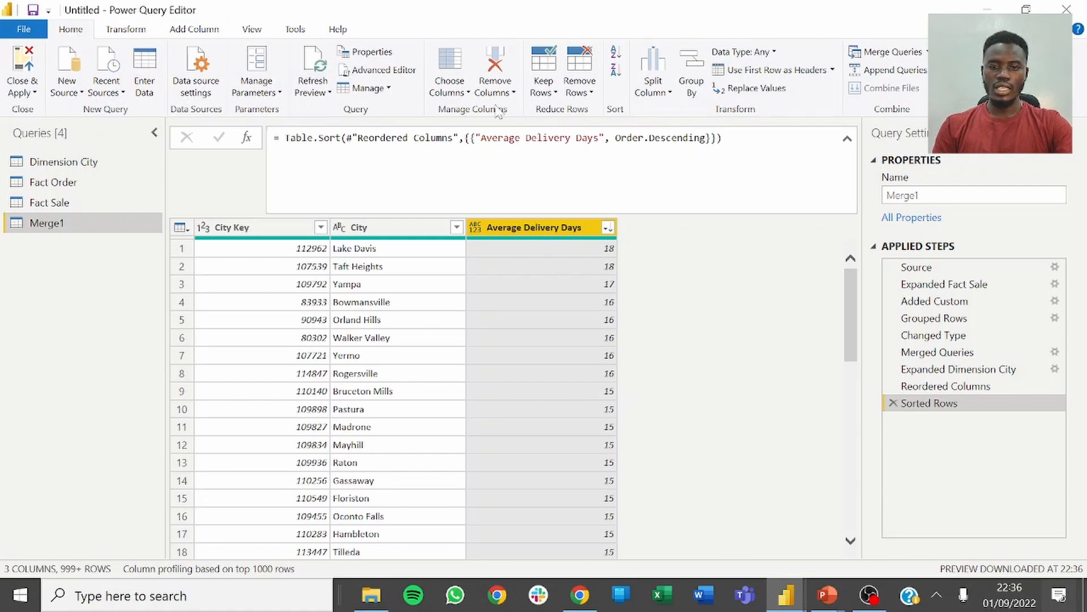
Keep only the top 10 rows of the sorted Merge1 query.
left_click(542, 88)
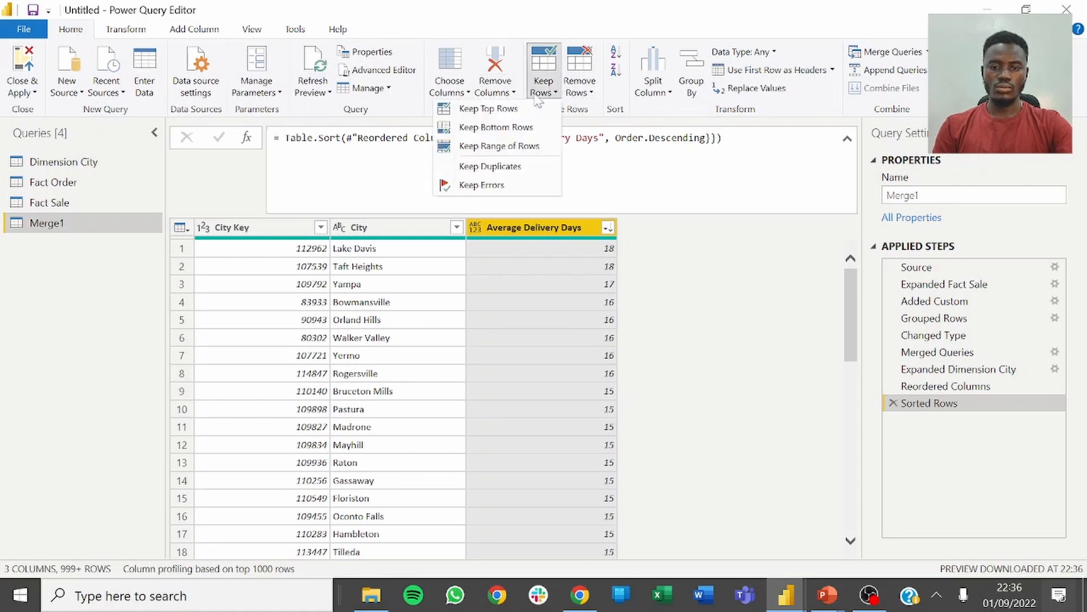
left_click(510, 109)
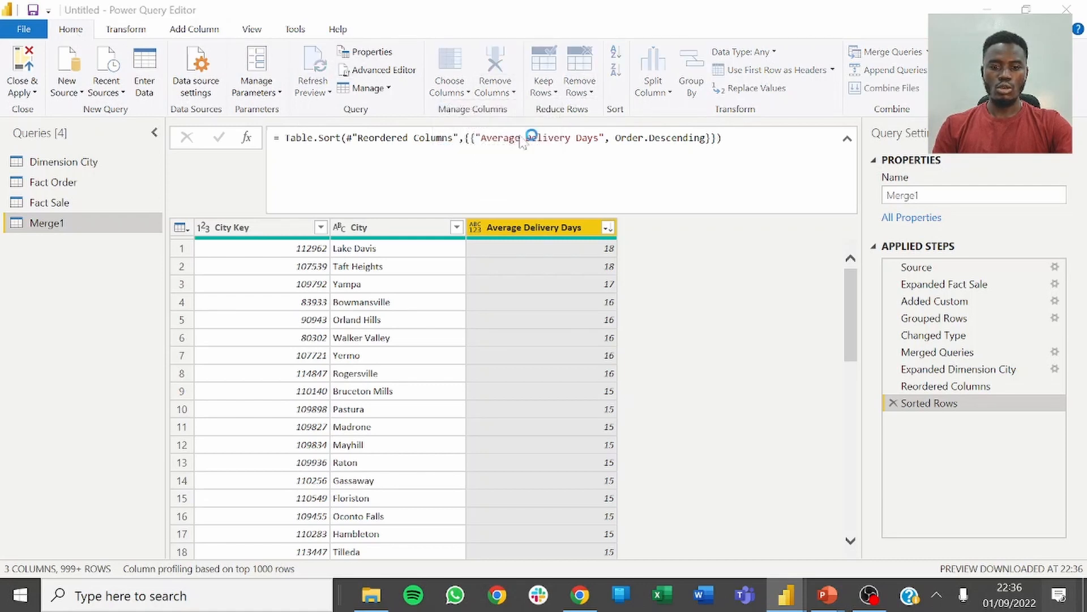
type("10")
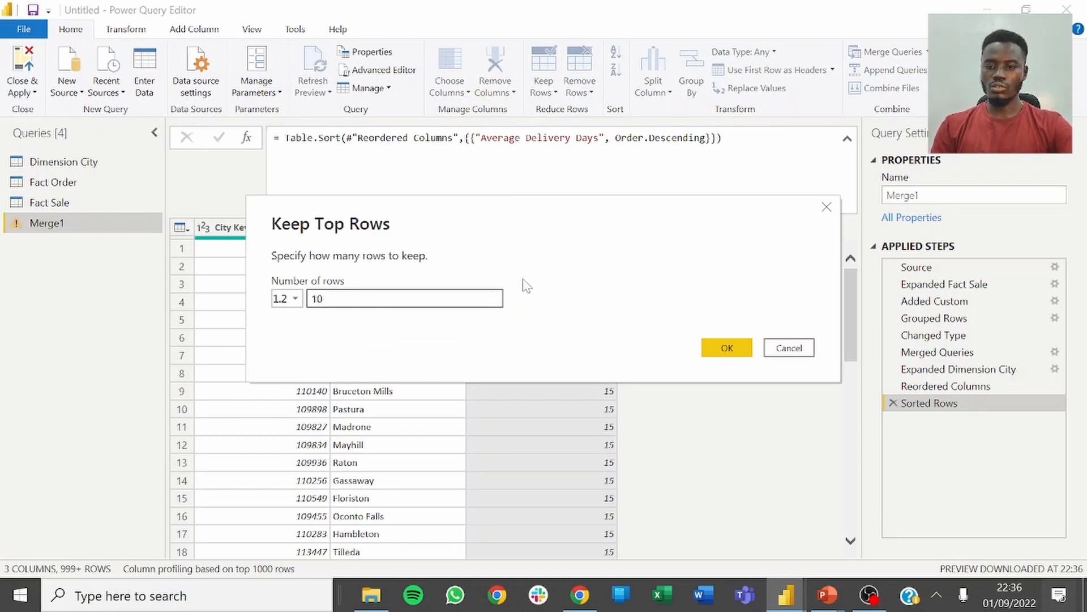
left_click(727, 347)
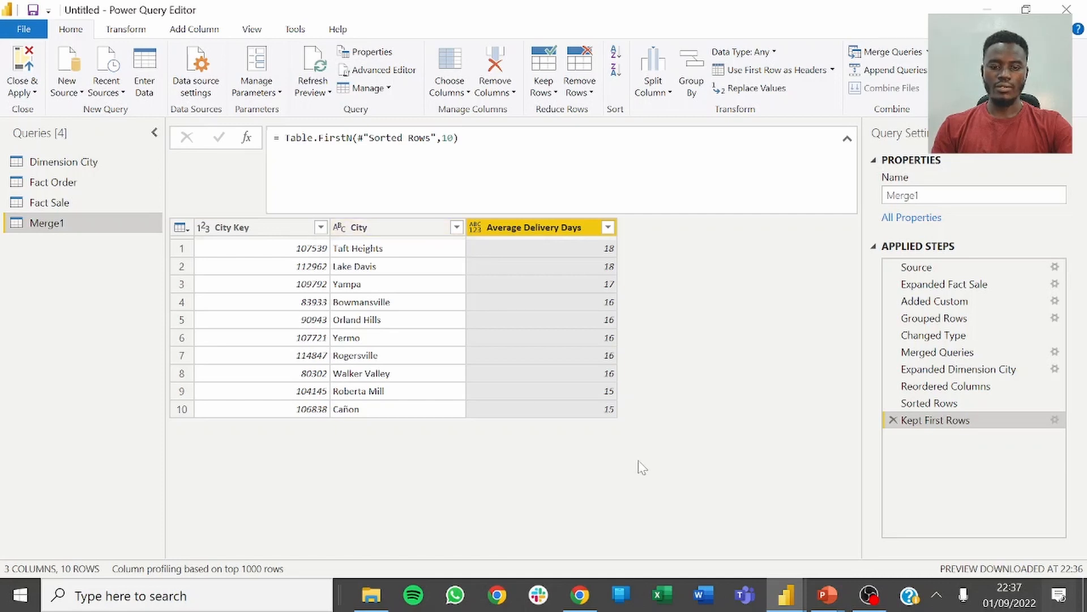
View the native query of the Kept First Rows step and examine its row limit and selected columns.
right_click(944, 419)
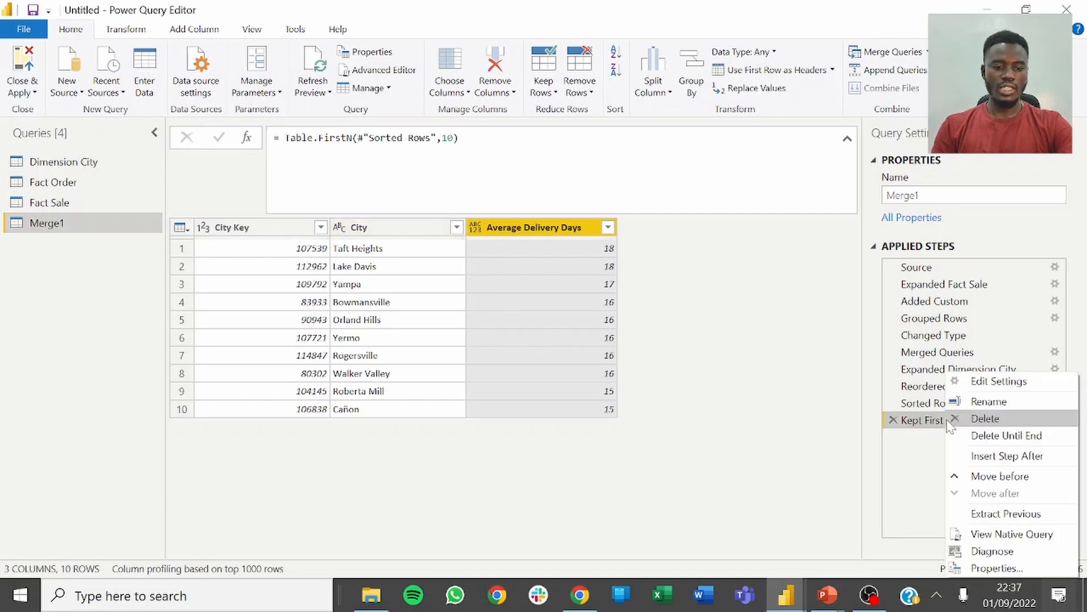
left_click(981, 534)
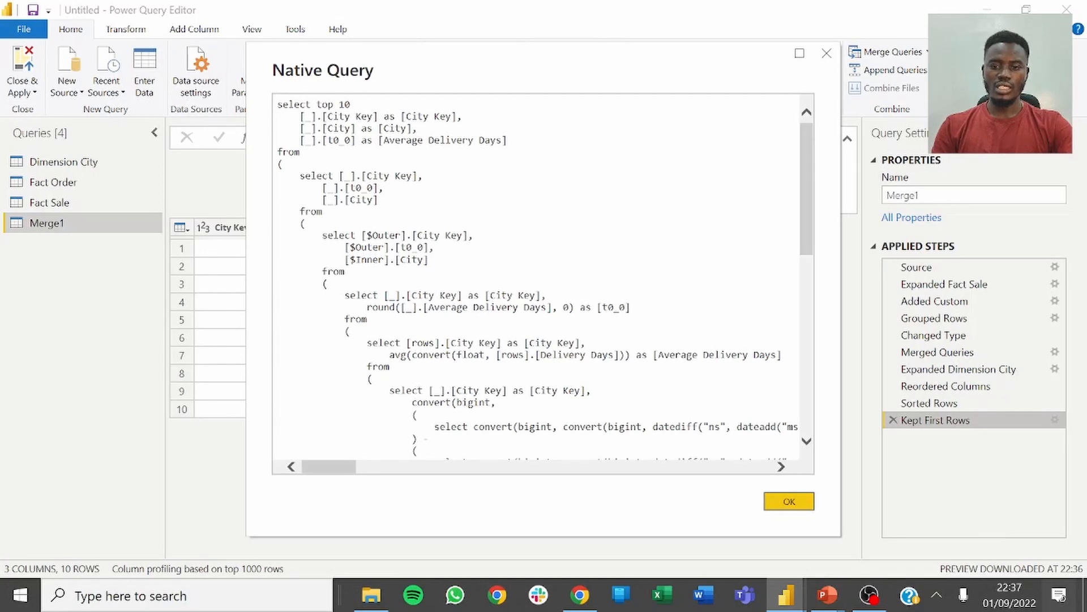
left_click(826, 52)
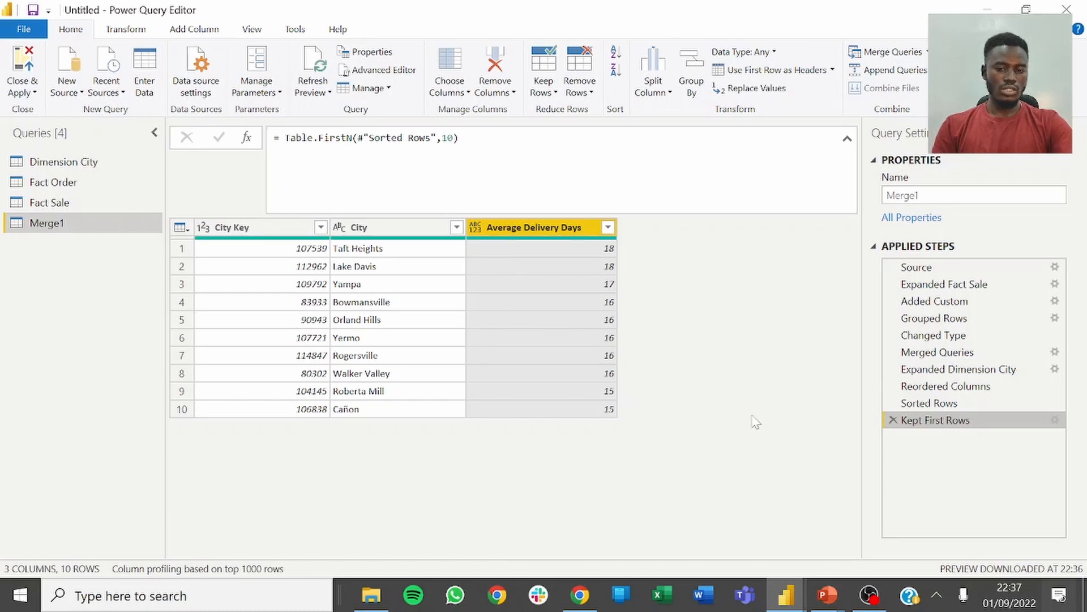
Rename the Merge1 query as Data.
double_click(86, 224)
type("D")
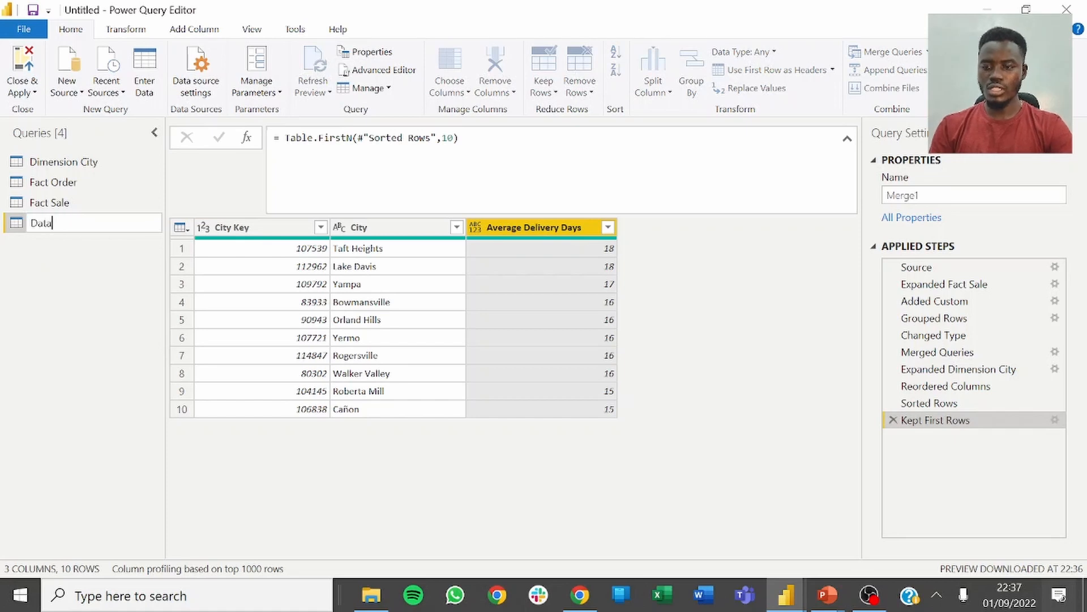
type("ata")
key("Return")
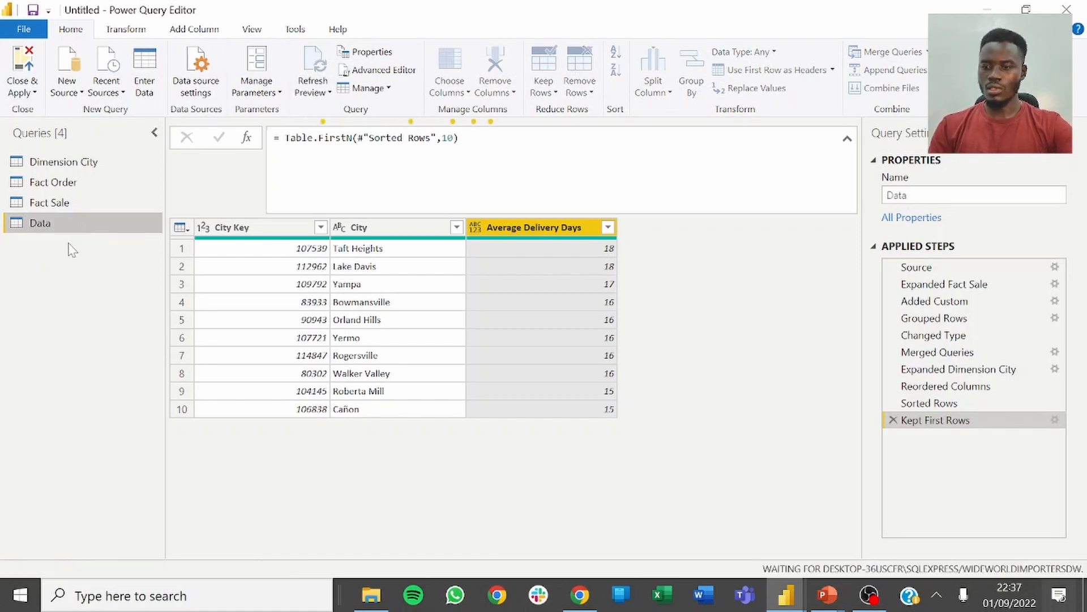
Disable loading for the Dimension City, Fact Order and Fact Sale queries.
right_click(64, 162)
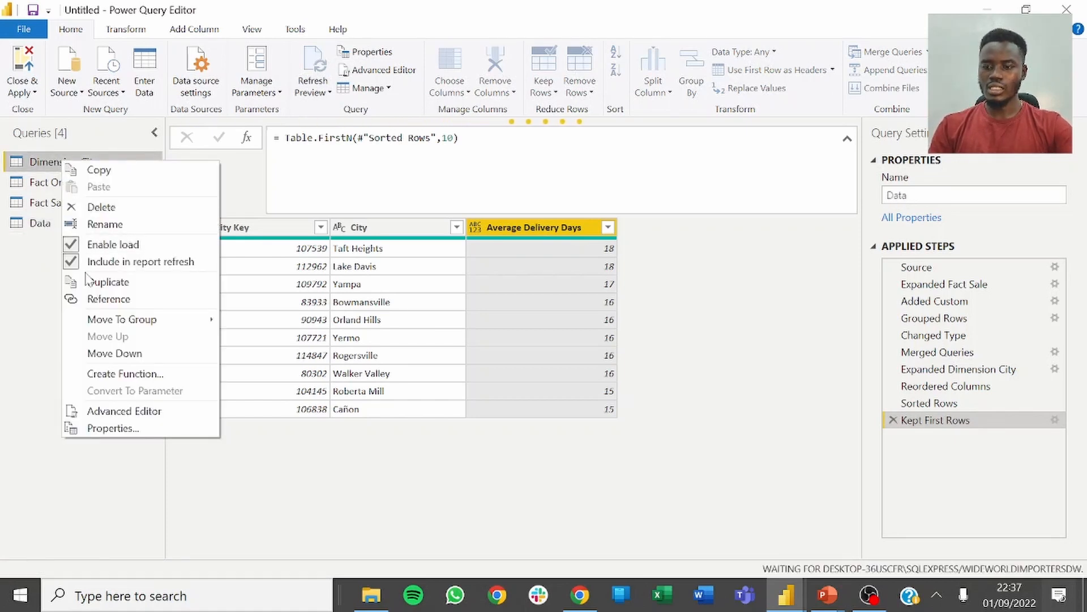
left_click(91, 249)
right_click(60, 182)
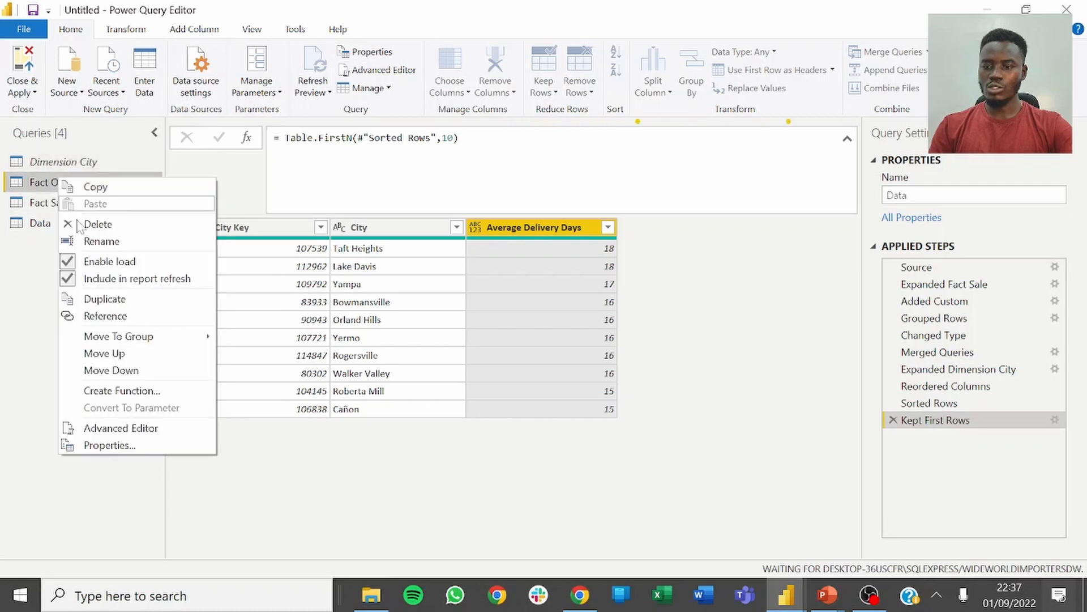
left_click(90, 263)
right_click(34, 199)
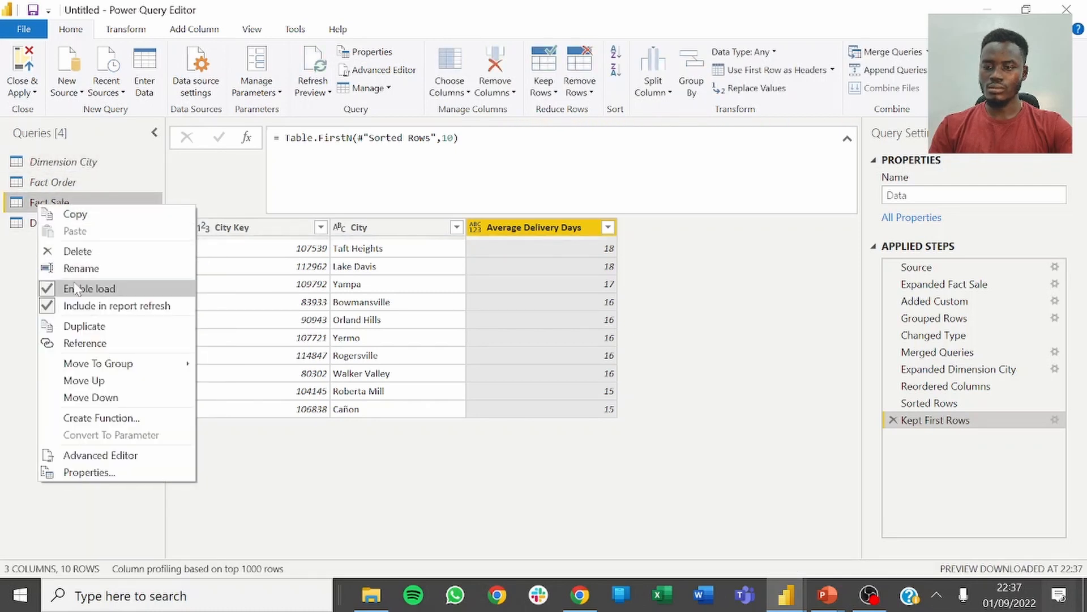
left_click(77, 286)
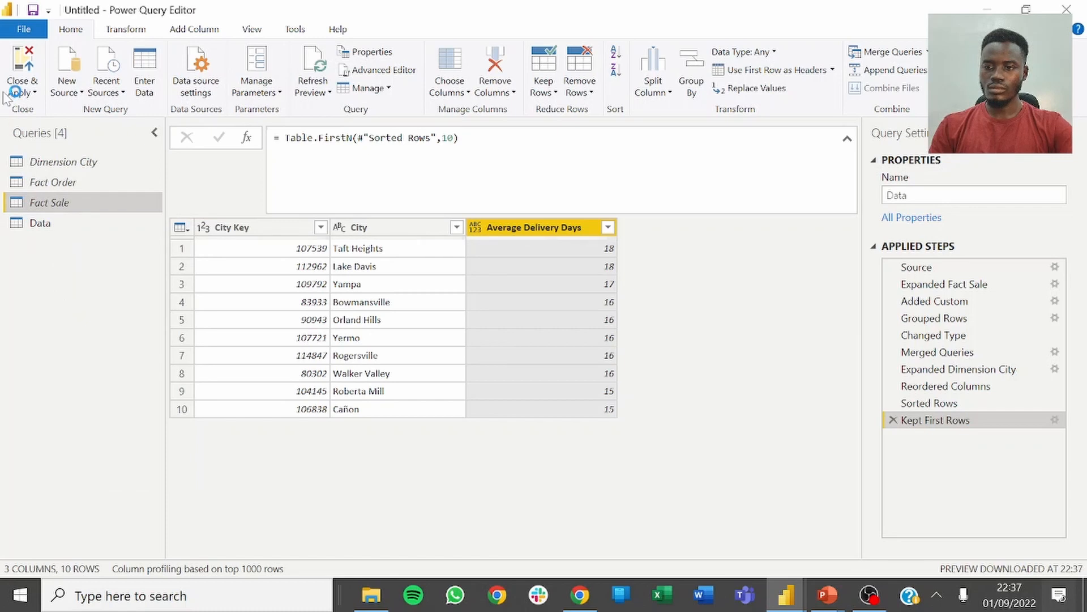
left_click(20, 82)
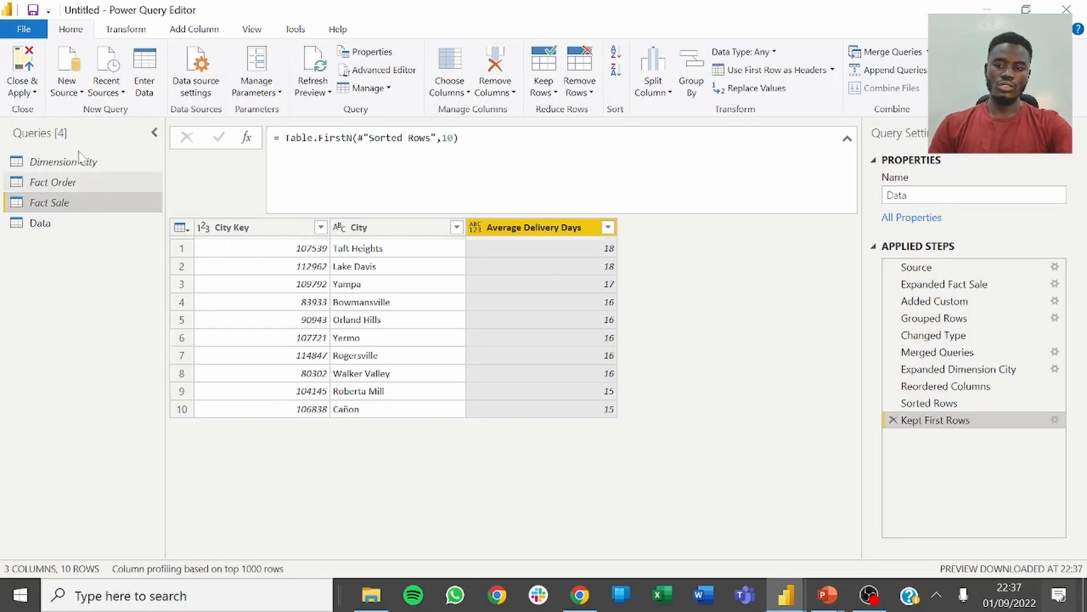
left_click(26, 91)
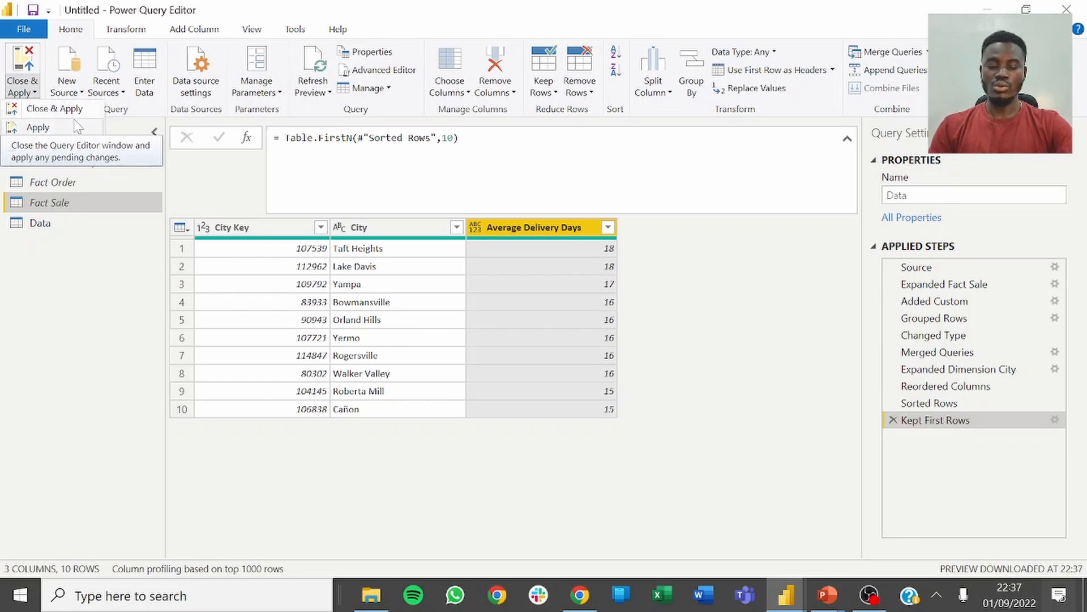
left_click(697, 484)
Re-examine the full native query of the Data query's Kept First Rows step and switch back to the Day 15 instructions slide.
right_click(970, 431)
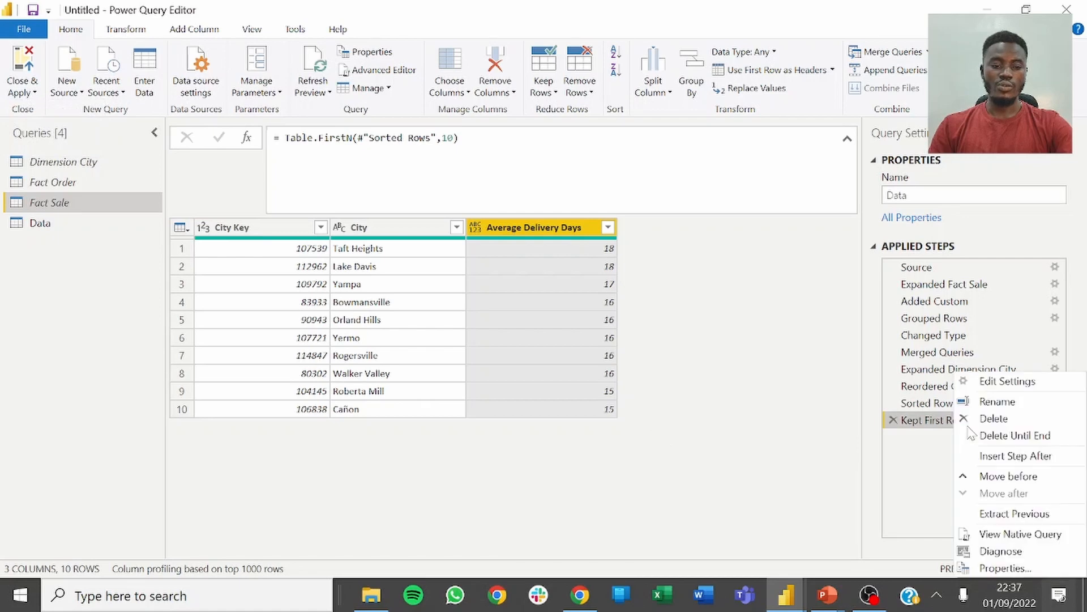
left_click(1000, 531)
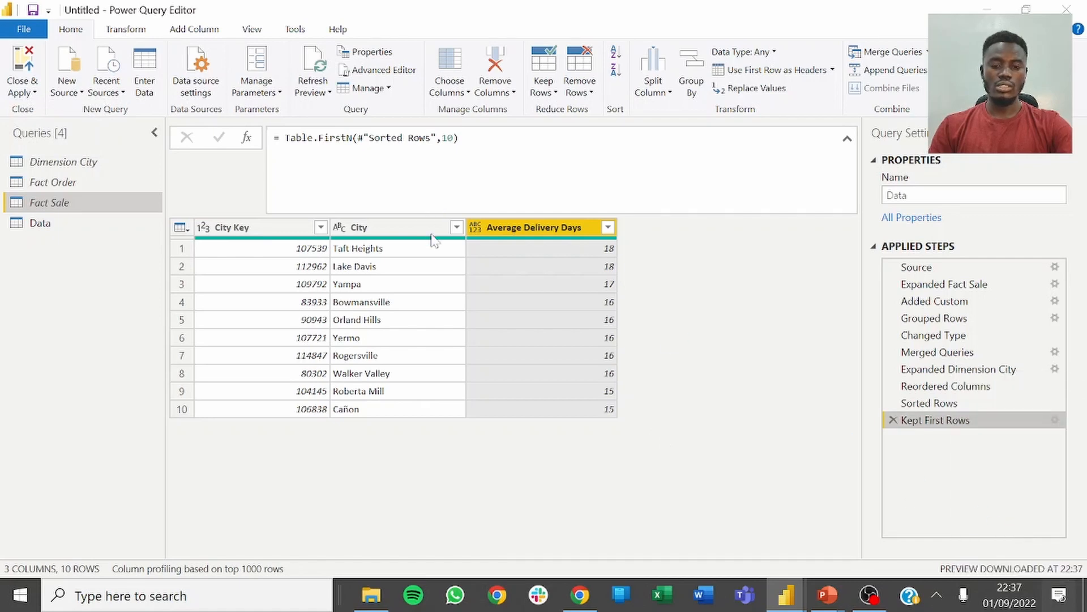
scroll(379, 200, "down", 7)
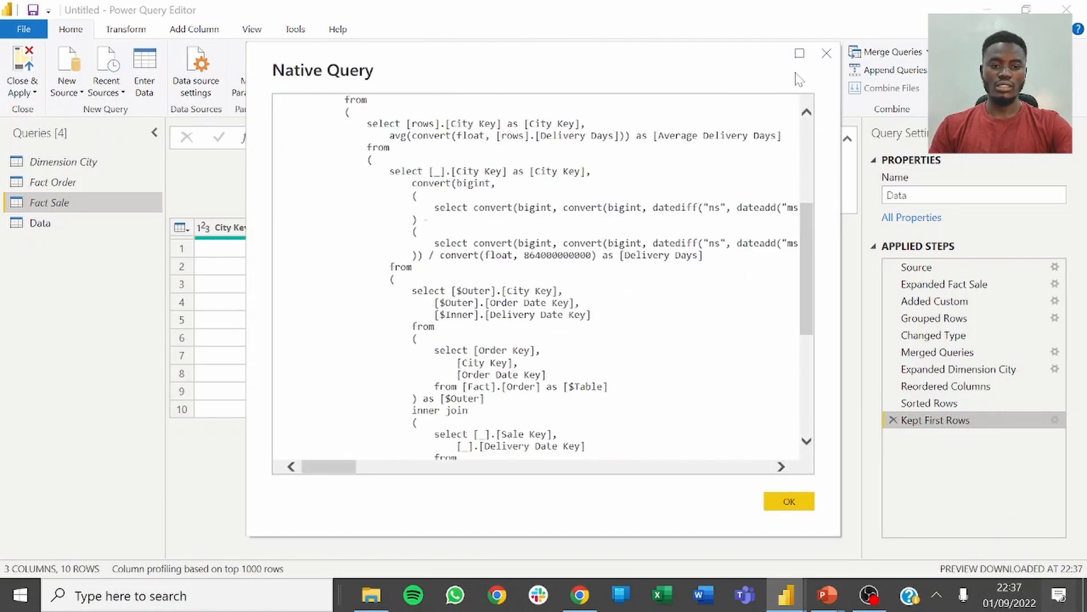
left_click(827, 53)
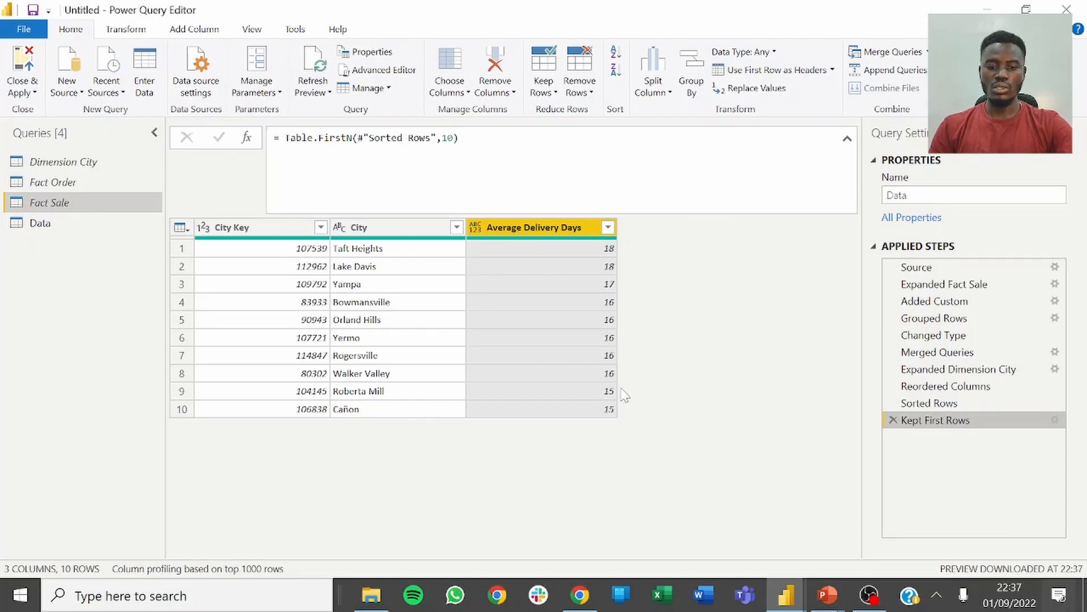
key("alt+Tab")
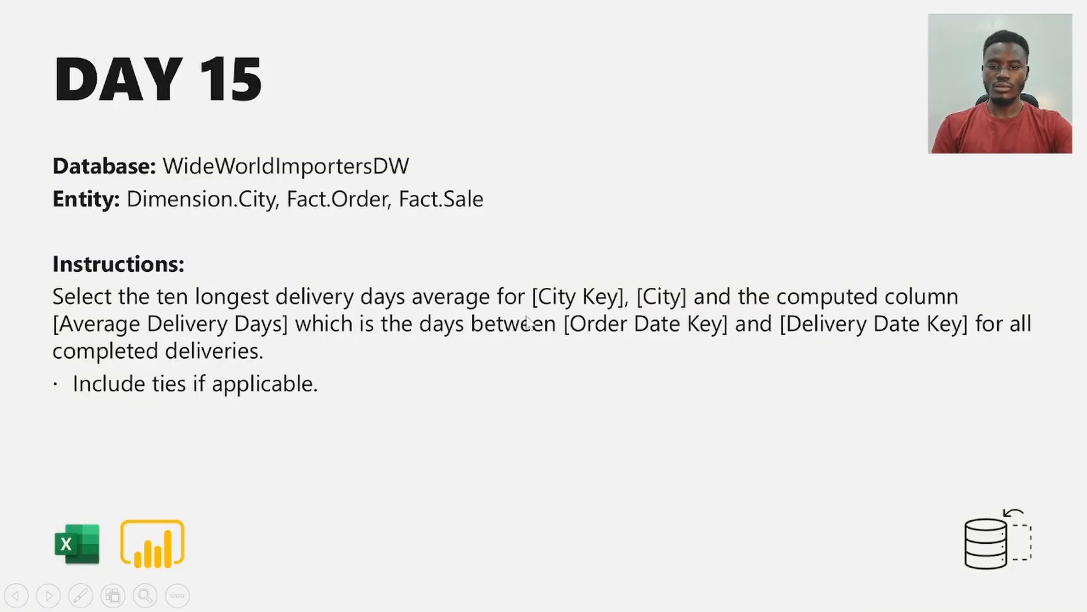